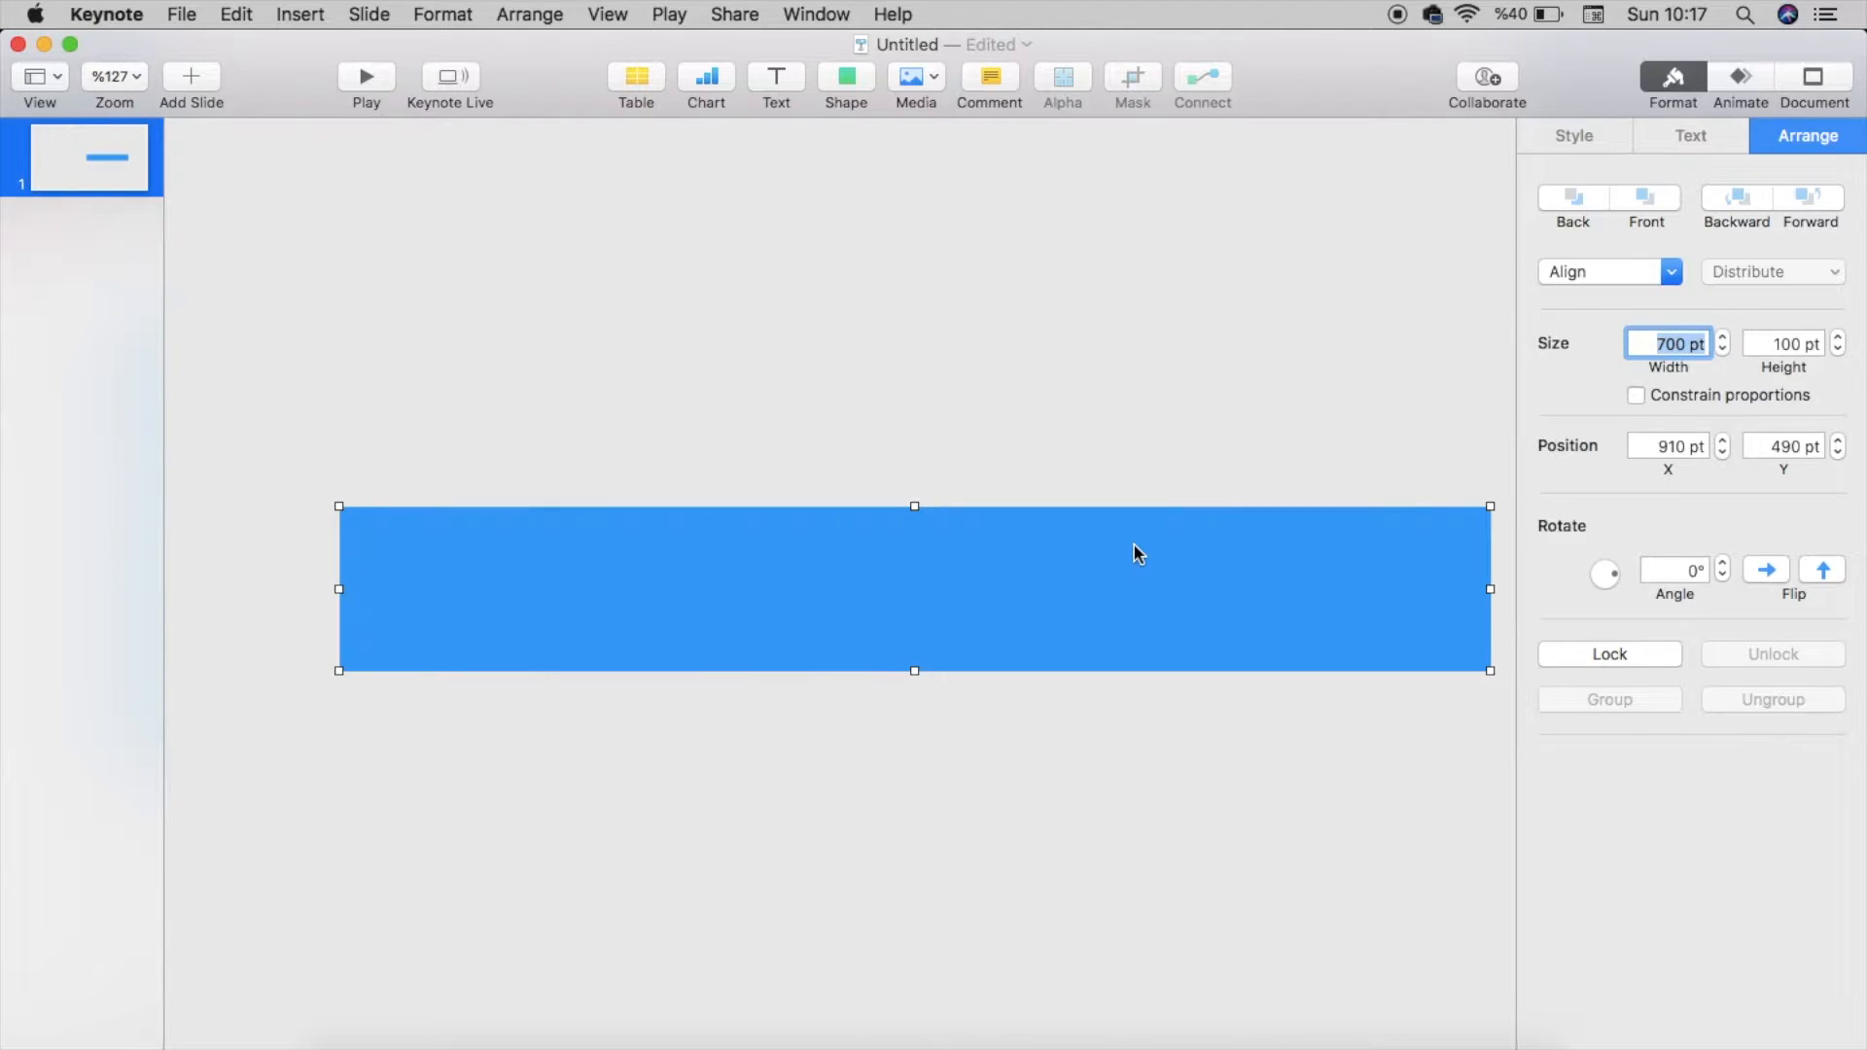
Step: Set the blue rectangle's height to 200 pt and move it to about X 661 pt, Y 440 pt
{"action": "left_click_drag", "start_coordinate": [1075, 579], "coordinate": [1055, 579]}
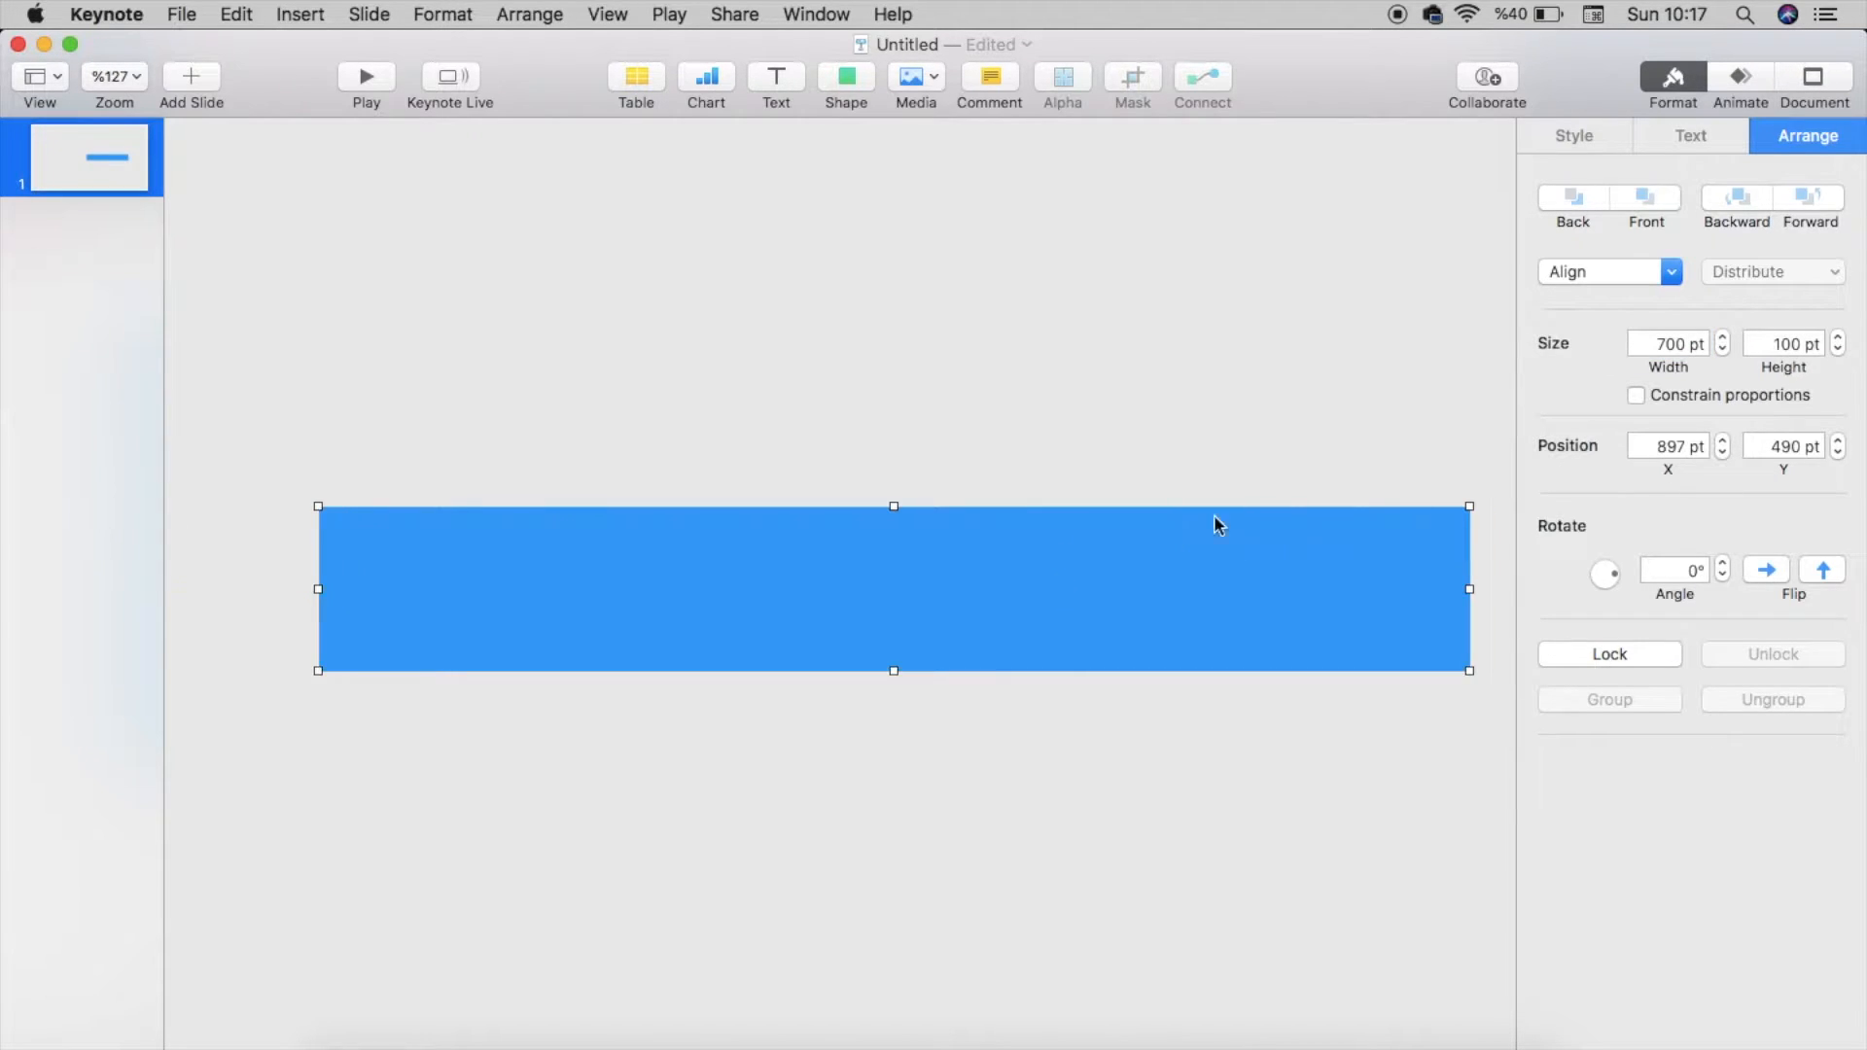
{"action": "double_click", "coordinate": [1796, 344]}
{"action": "type", "text": "2"}
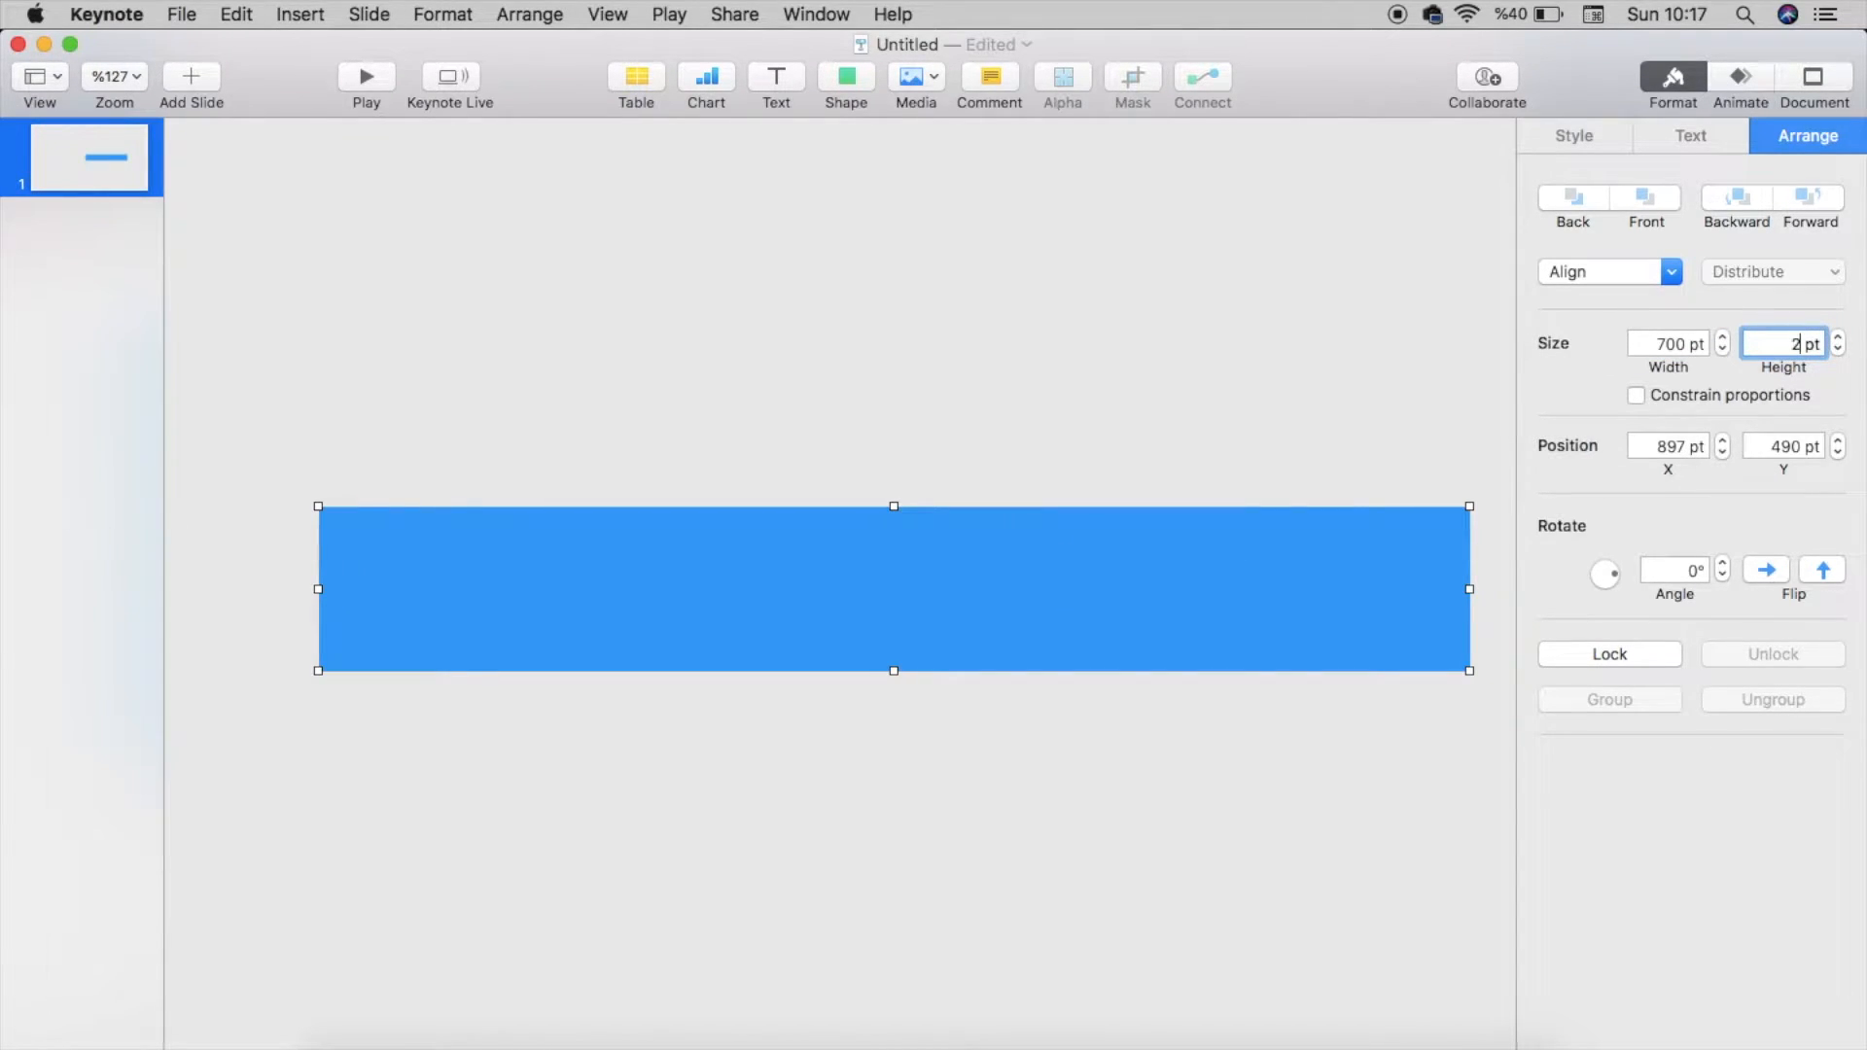
{"action": "type", "text": "00"}
{"action": "key", "text": "Return"}
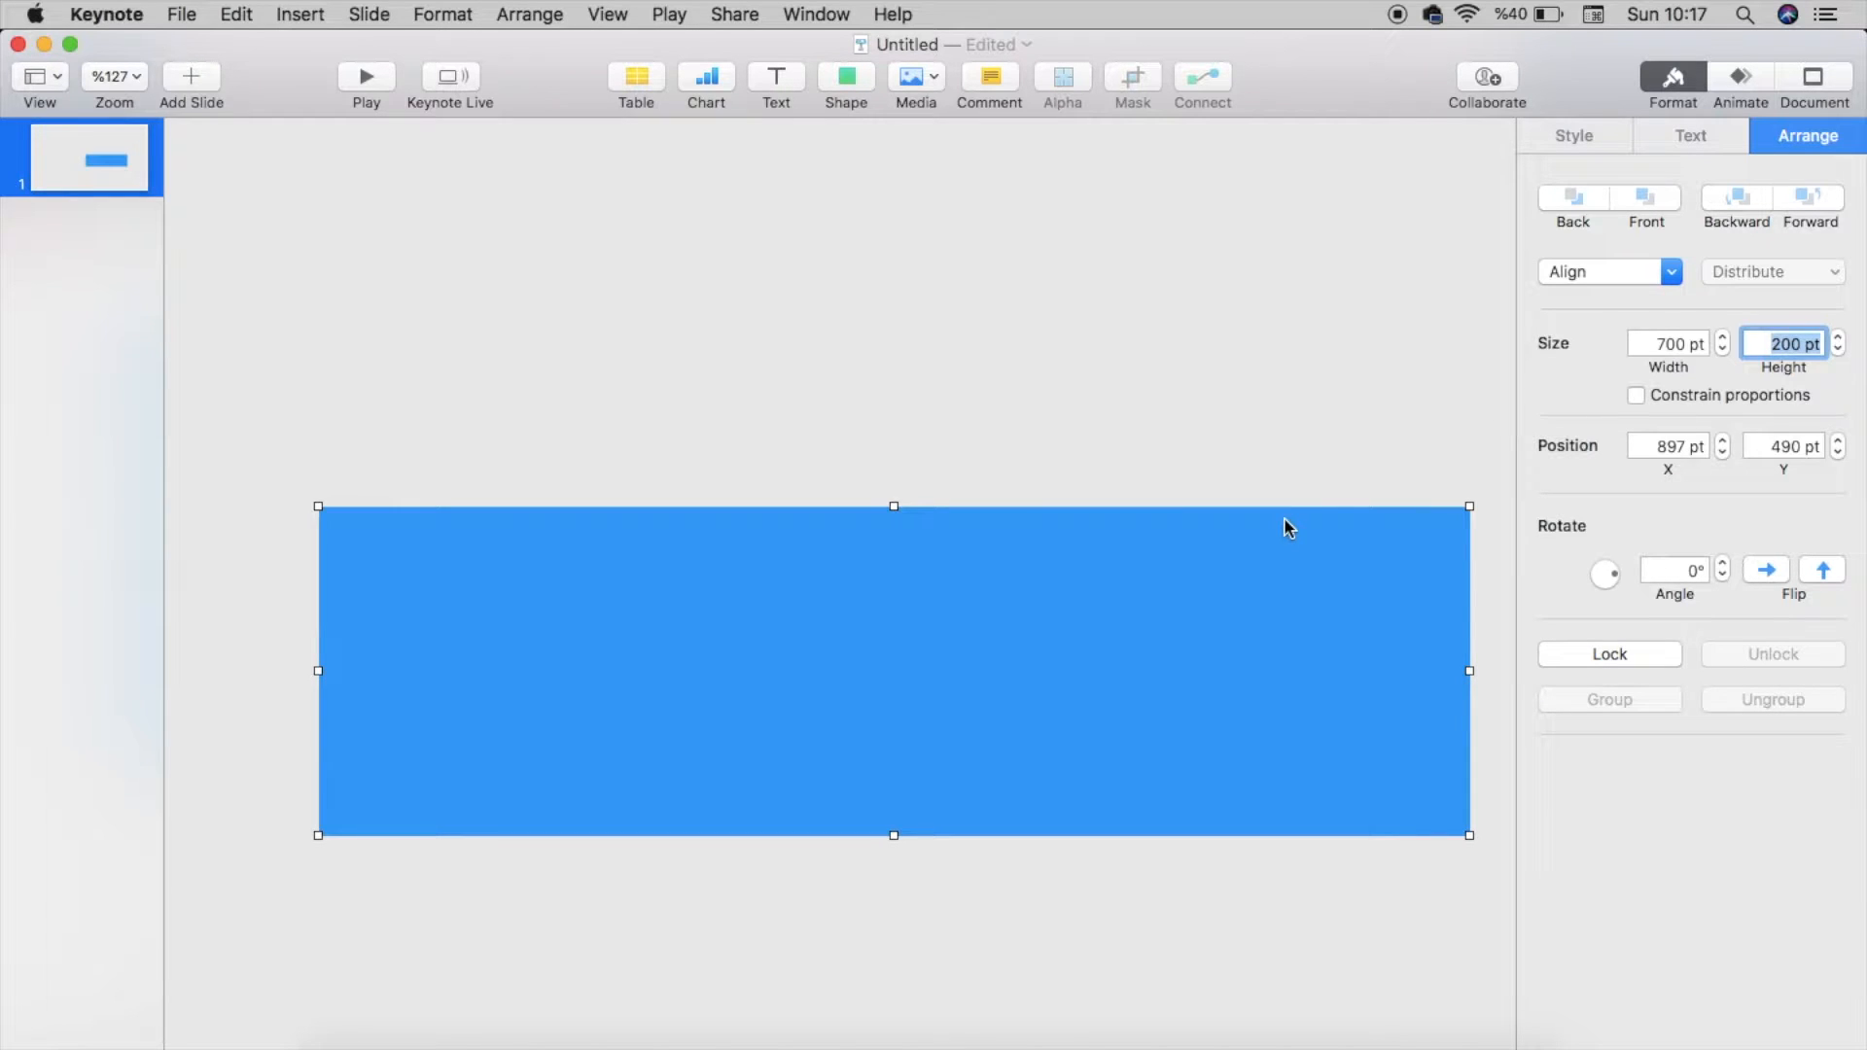
{"action": "scroll", "coordinate": [972, 749], "scroll_direction": "down", "scroll_amount": 2}
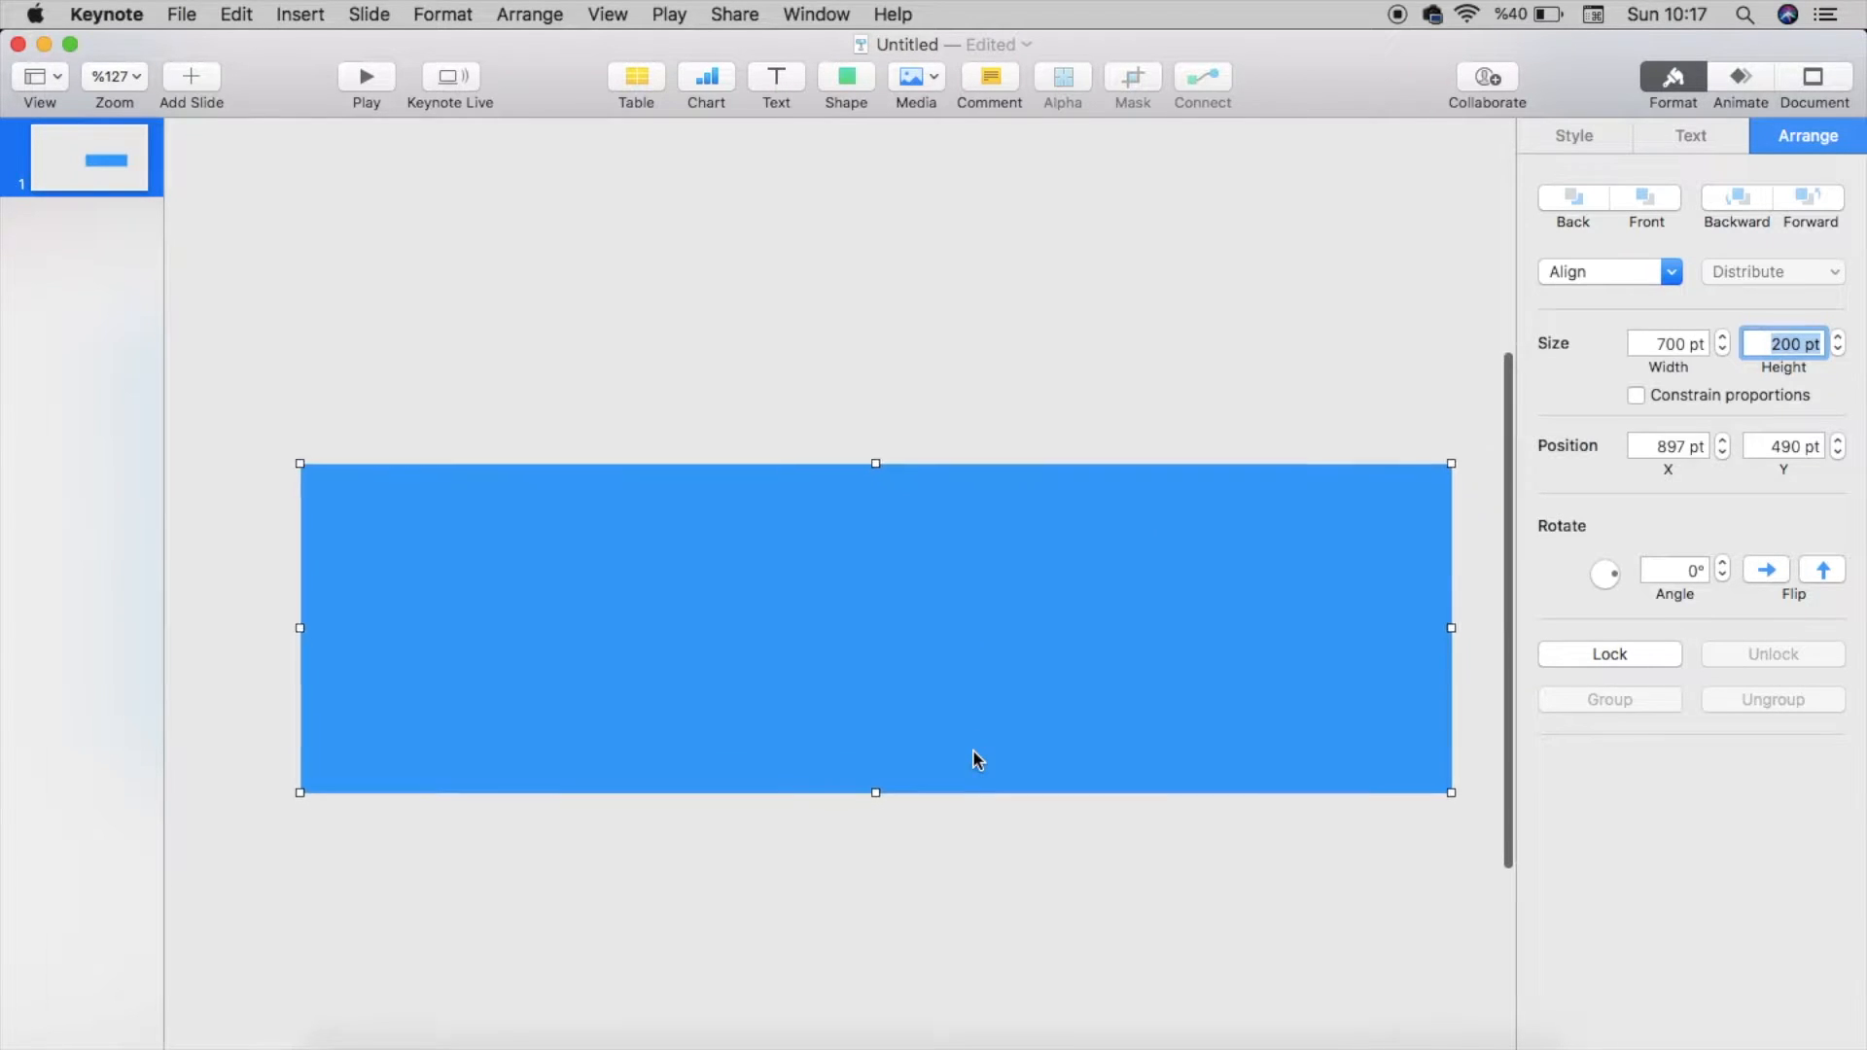
{"action": "key", "text": "super+shift+comma"}
{"action": "left_click_drag", "start_coordinate": [1092, 638], "coordinate": [915, 590]}
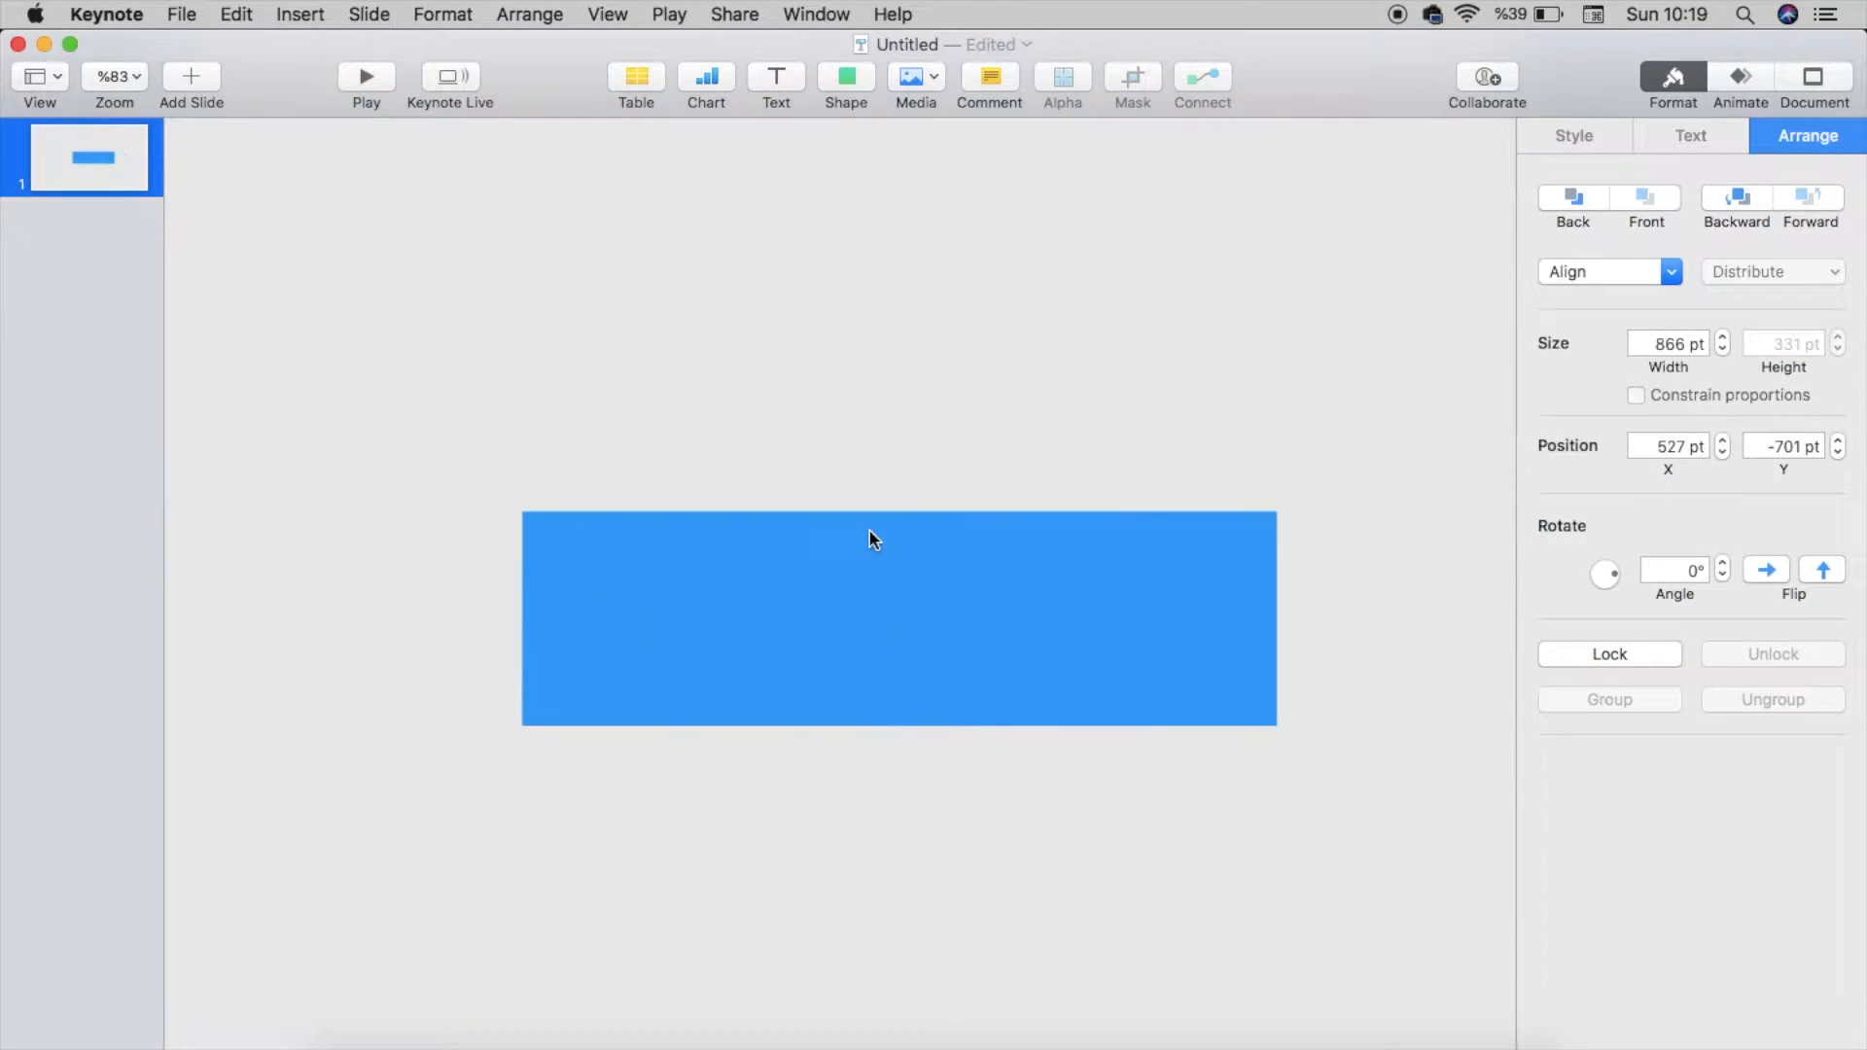
Step: Make the blue rectangle editable and shift its upper-right corner point inward to slant the right edge
{"action": "left_click", "coordinate": [885, 628]}
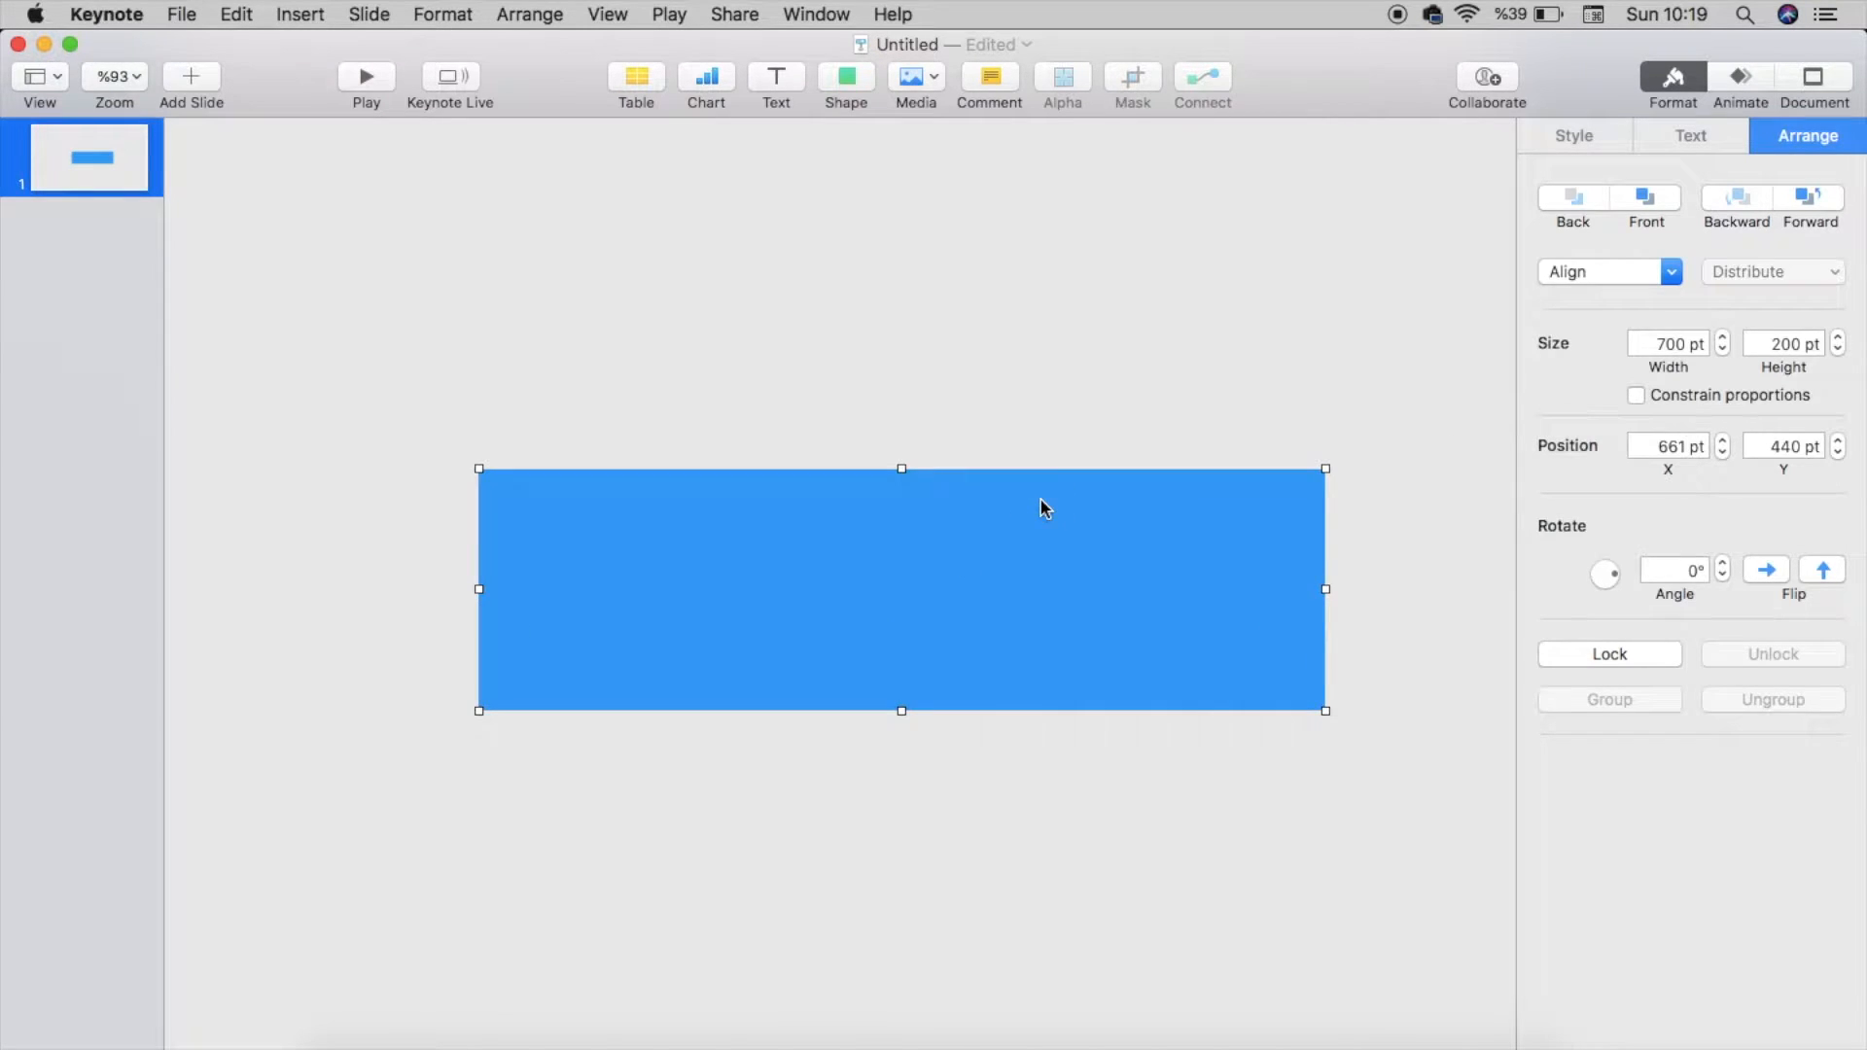
{"action": "right_click", "coordinate": [1040, 497]}
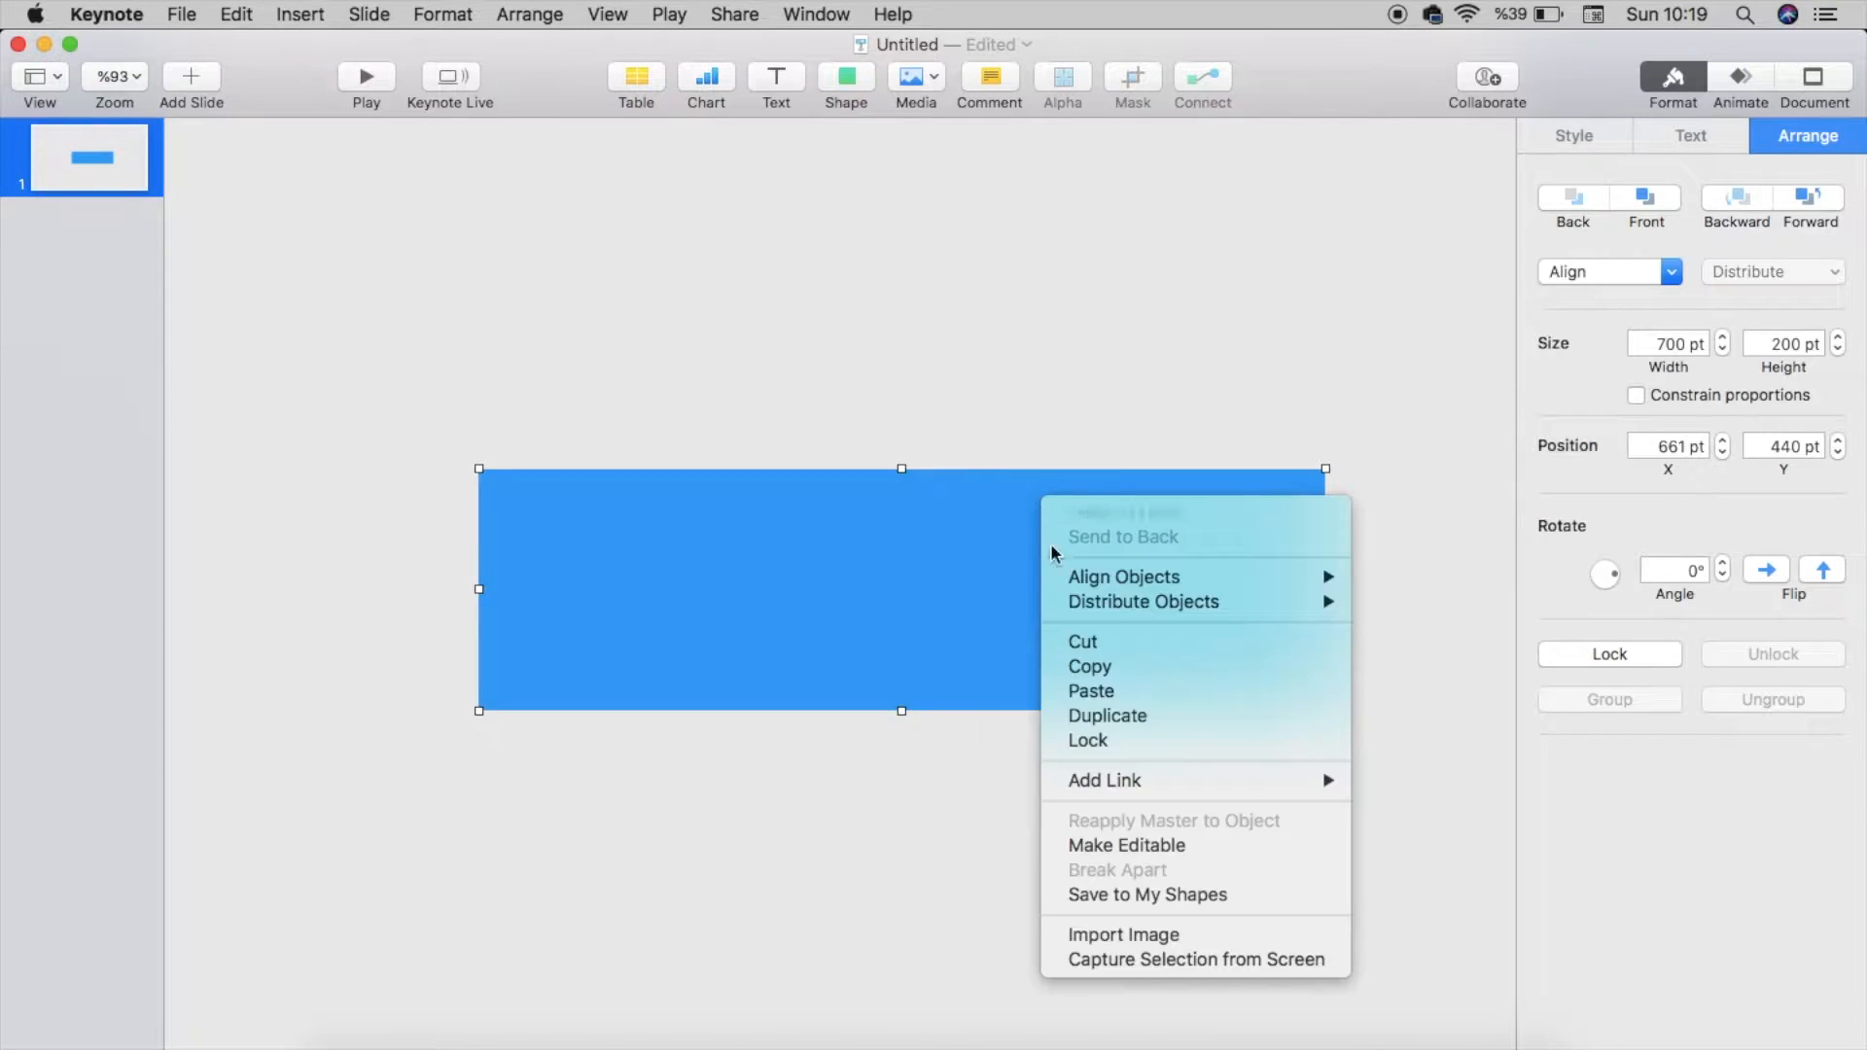
{"action": "left_click", "coordinate": [1103, 846]}
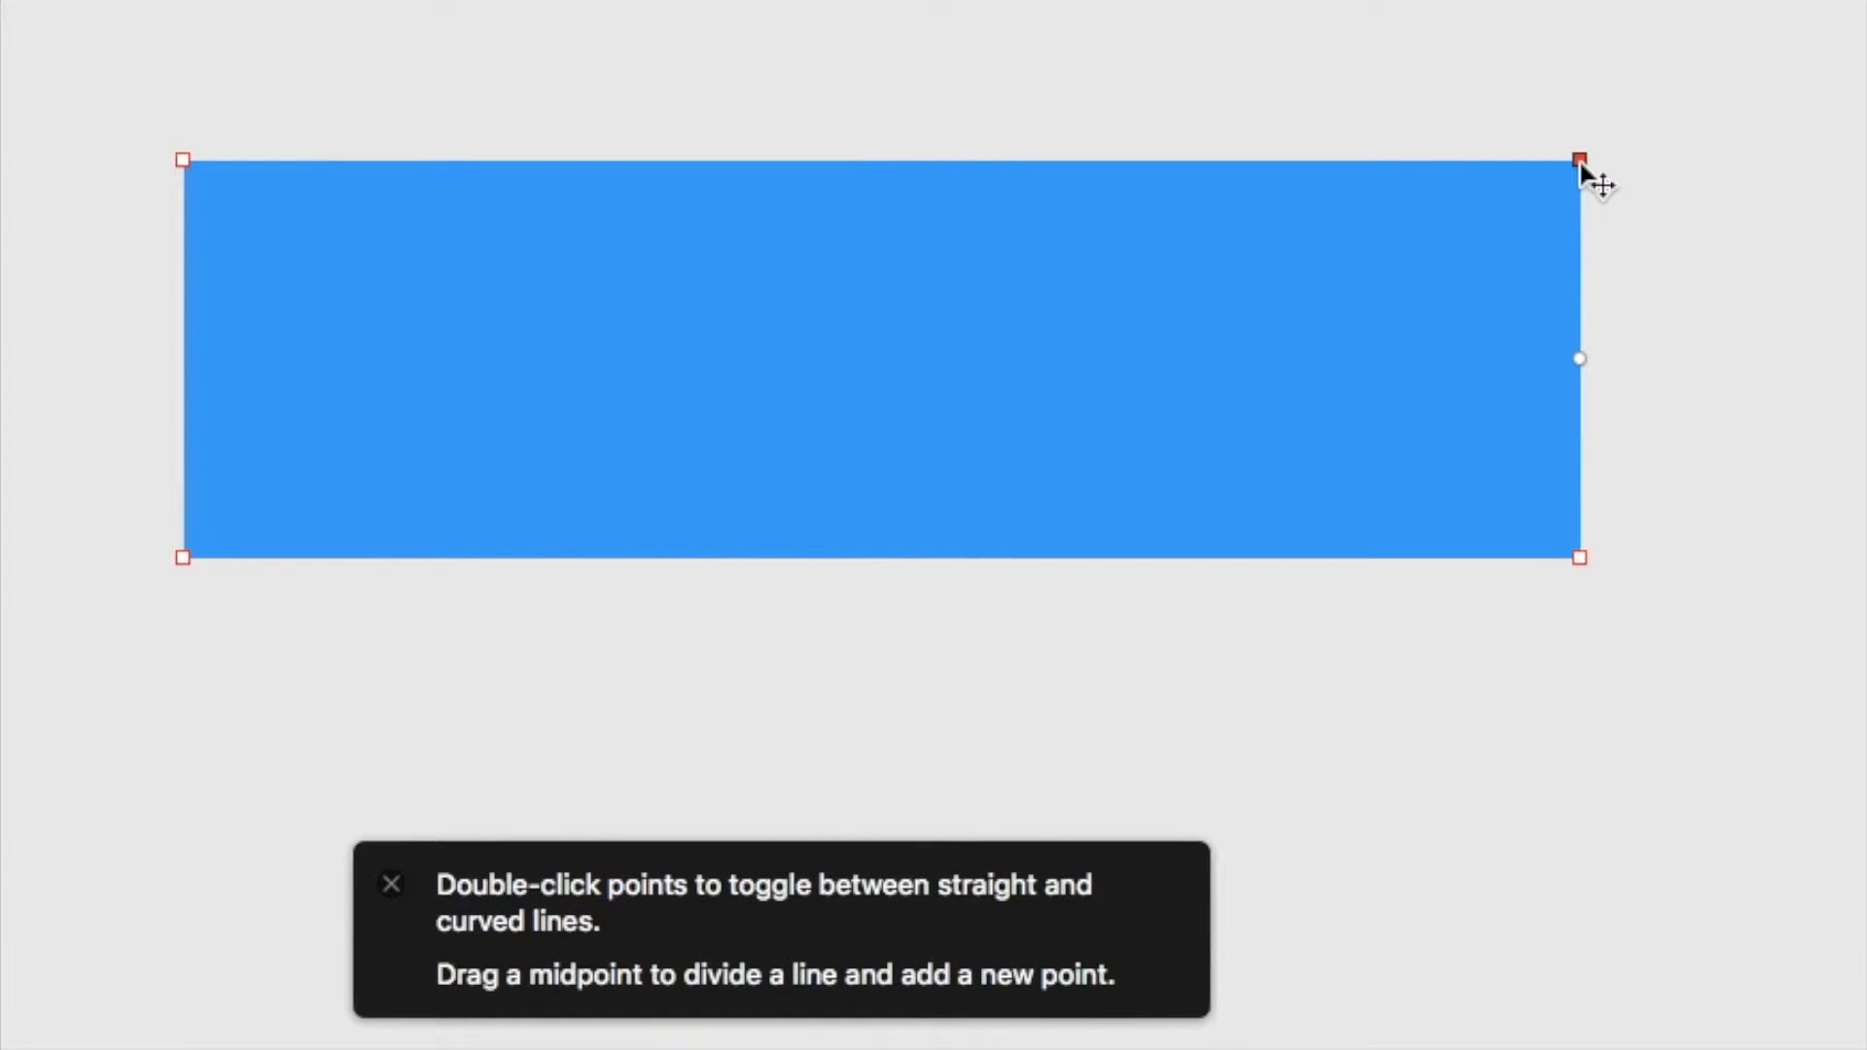
{"action": "left_click_drag", "start_coordinate": [1580, 164], "coordinate": [1579, 164]}
{"action": "key", "text": "Left"}
{"action": "key", "text": "Left"}
{"action": "key", "text": "Left"}
{"action": "key", "text": "Left"}
{"action": "key", "text": "Left"}
{"action": "key", "text": "Left"}
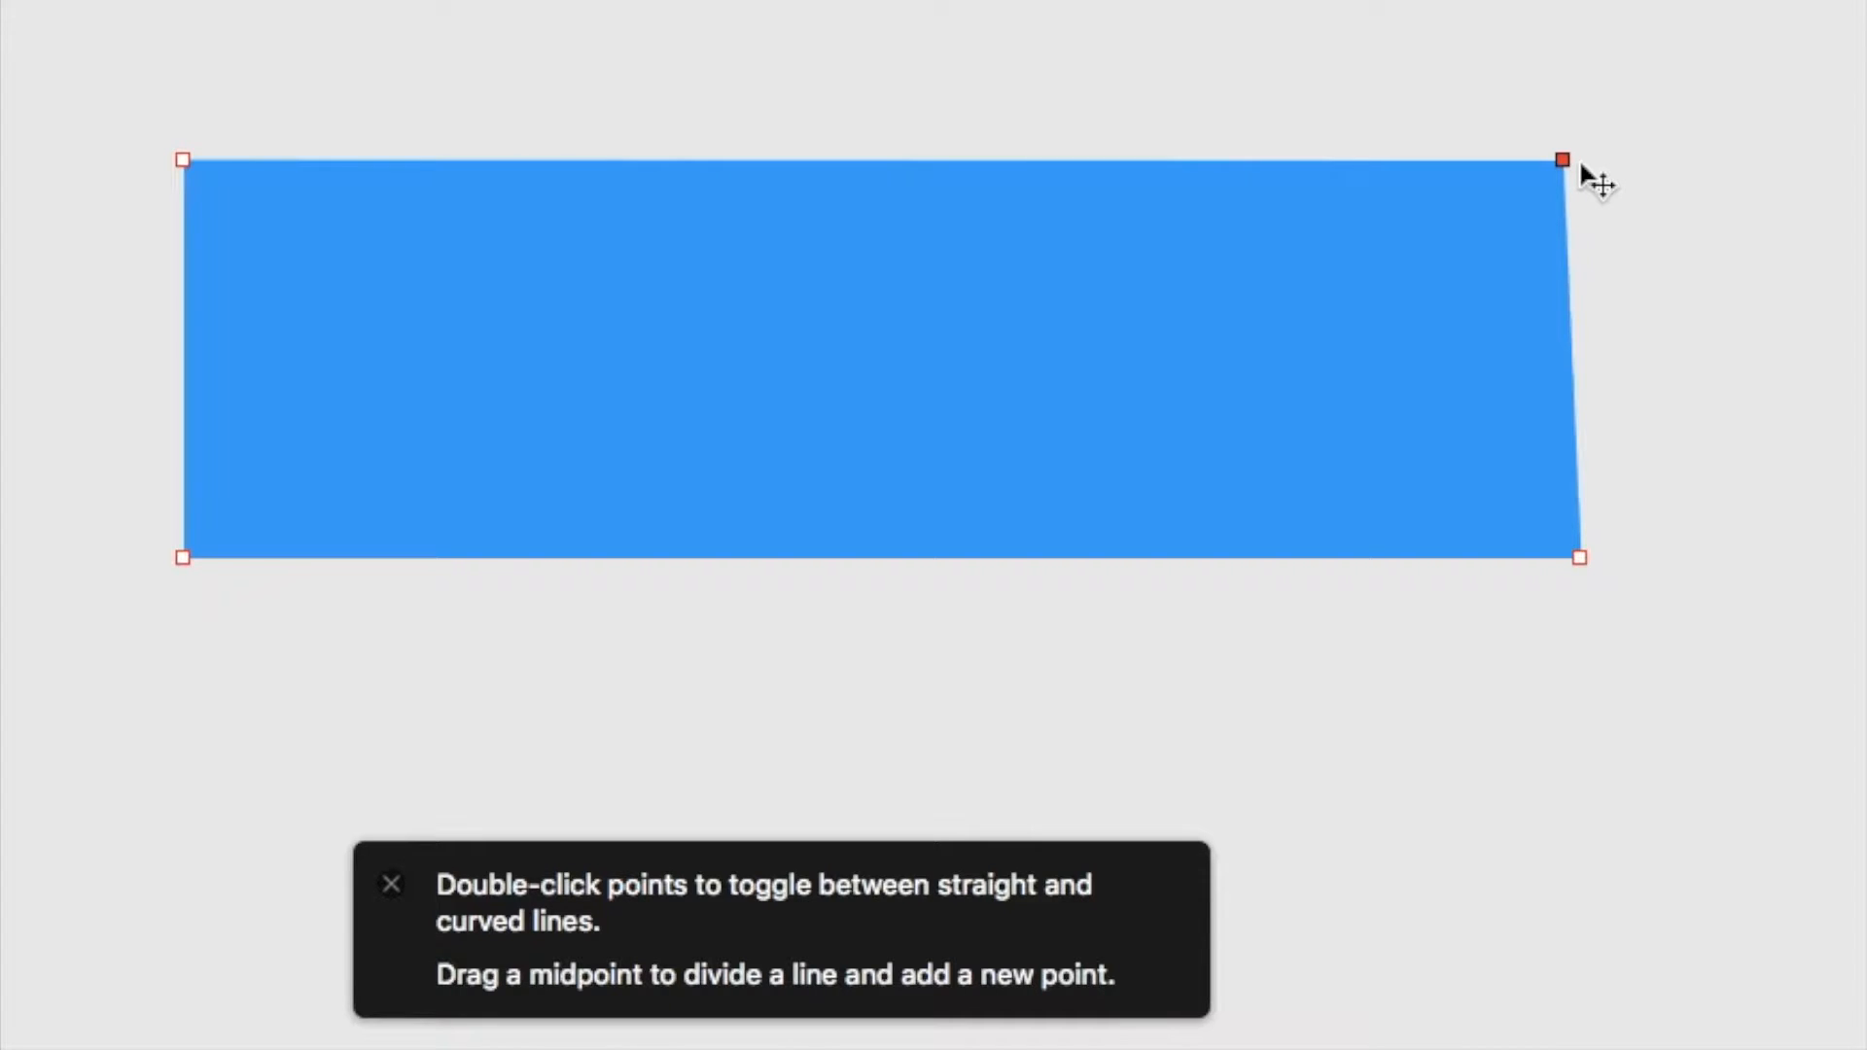
{"action": "scroll", "coordinate": [1581, 166], "scroll_direction": "up", "scroll_amount": 3}
{"action": "key", "text": "Left"}
{"action": "key", "text": "Left"}
{"action": "key", "text": "Left"}
{"action": "key", "text": "Left"}
{"action": "key", "text": "Left"}
{"action": "key", "text": "Left"}
{"action": "key", "text": "Left"}
{"action": "key", "text": "Left"}
{"action": "key", "text": "Left"}
{"action": "key", "text": "Left"}
{"action": "key", "text": "Left"}
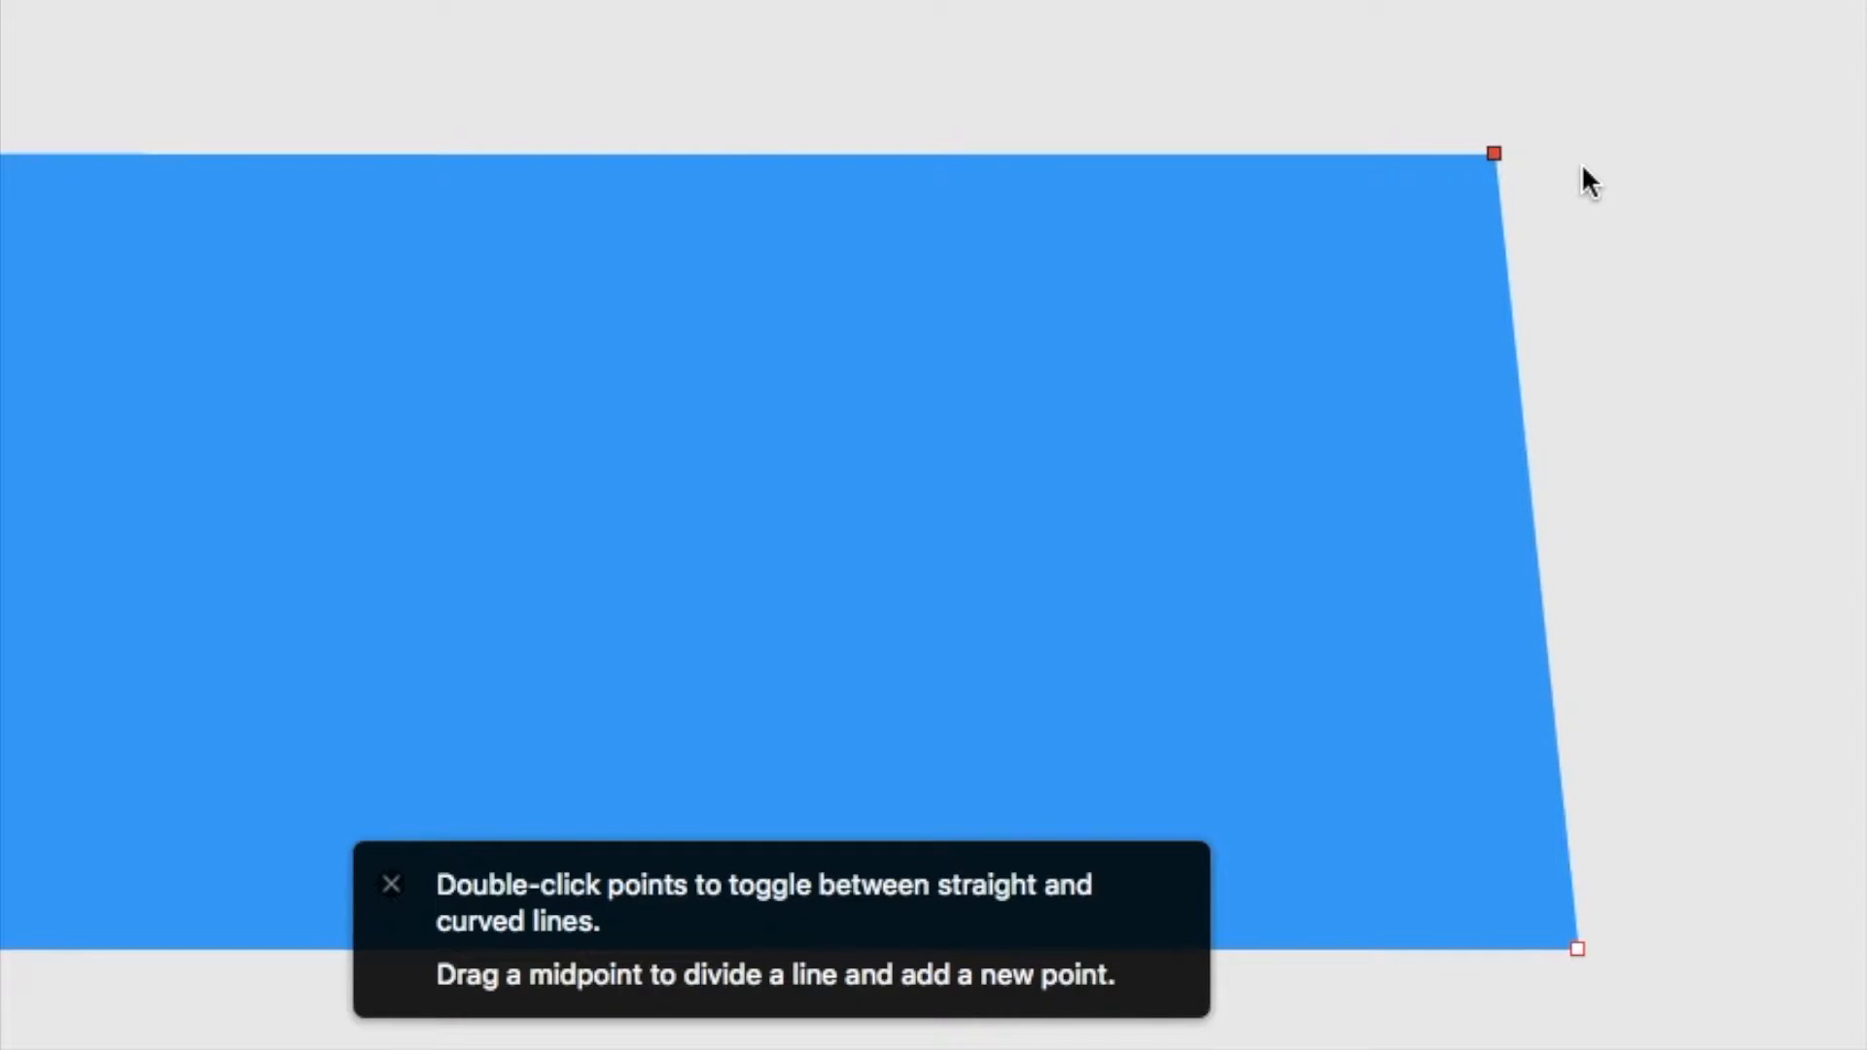
{"action": "key", "text": "Left"}
{"action": "key", "text": "Left"}
{"action": "key", "text": "Left"}
{"action": "key", "text": "Left"}
{"action": "key", "text": "Left"}
{"action": "key", "text": "Left"}
{"action": "key", "text": "Left"}
{"action": "key", "text": "Left"}
{"action": "key", "text": "Left"}
{"action": "key", "text": "Left"}
{"action": "key", "text": "Left"}
{"action": "key", "text": "Left"}
{"action": "key", "text": "Left"}
{"action": "key", "text": "Left"}
{"action": "key", "text": "Left"}
{"action": "key", "text": "Left"}
{"action": "key", "text": "Left"}
{"action": "key", "text": "Left"}
{"action": "key", "text": "Left"}
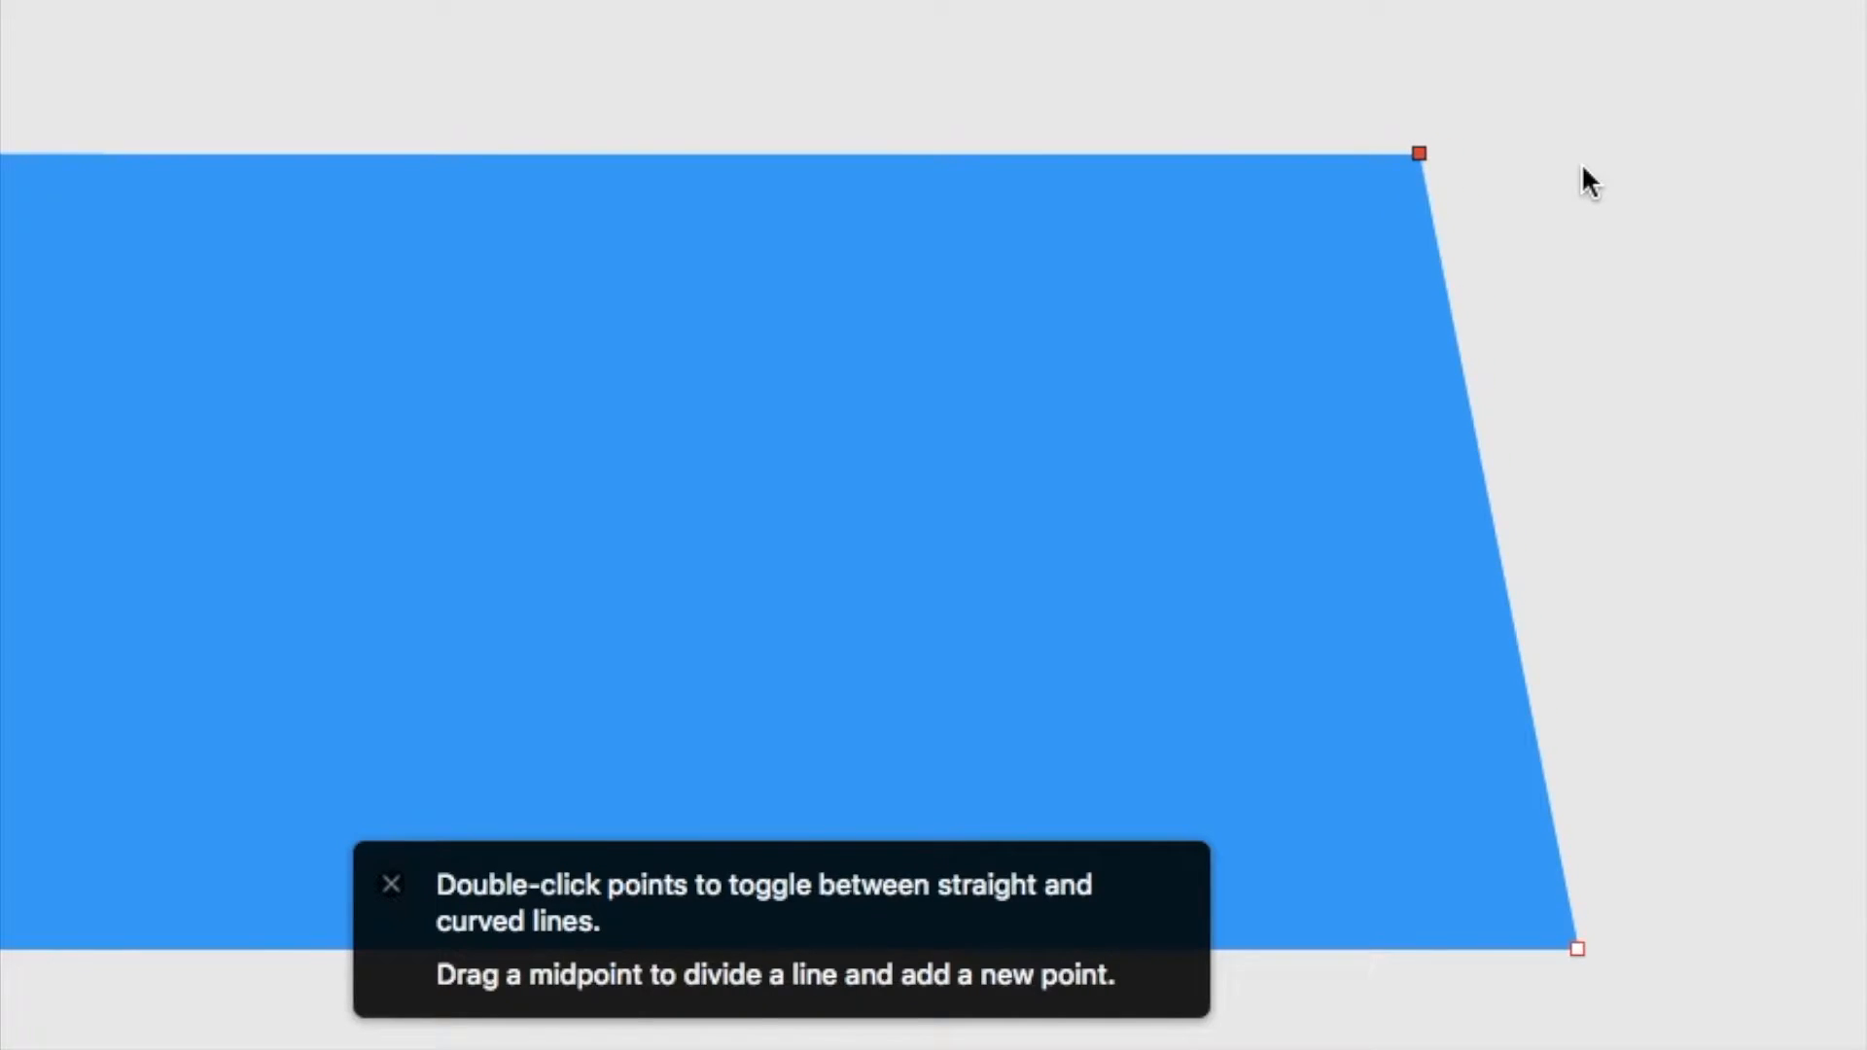
{"action": "left_click", "coordinate": [1360, 2]}
{"action": "scroll", "coordinate": [1359, 2], "scroll_direction": "down", "scroll_amount": 4}
{"action": "scroll", "coordinate": [1359, 2], "scroll_direction": "up", "scroll_amount": 2}
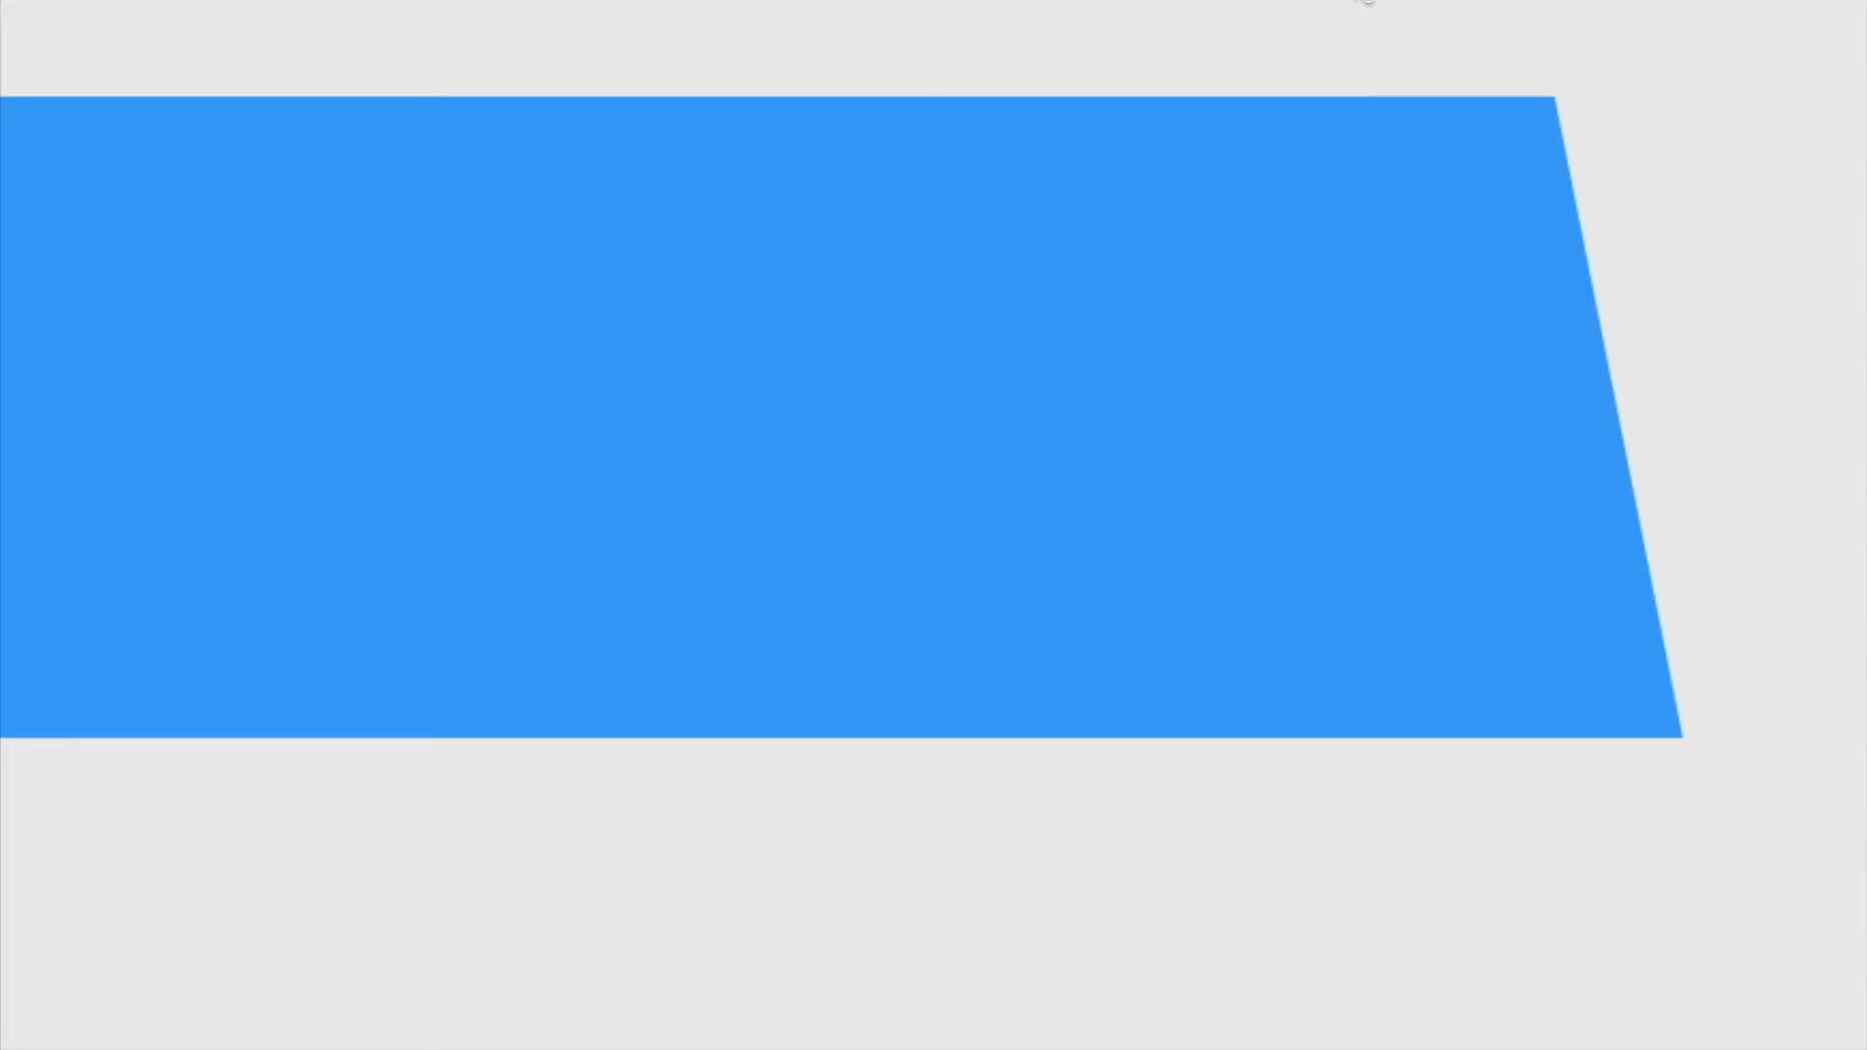
{"action": "scroll", "coordinate": [1359, 2], "scroll_direction": "down", "scroll_amount": 3}
Step: Widen the slanted shape to 750 pt and duplicate it, placing the copy overlapping above it at X 561 pt, Y 350 pt
{"action": "left_click", "coordinate": [1239, 237]}
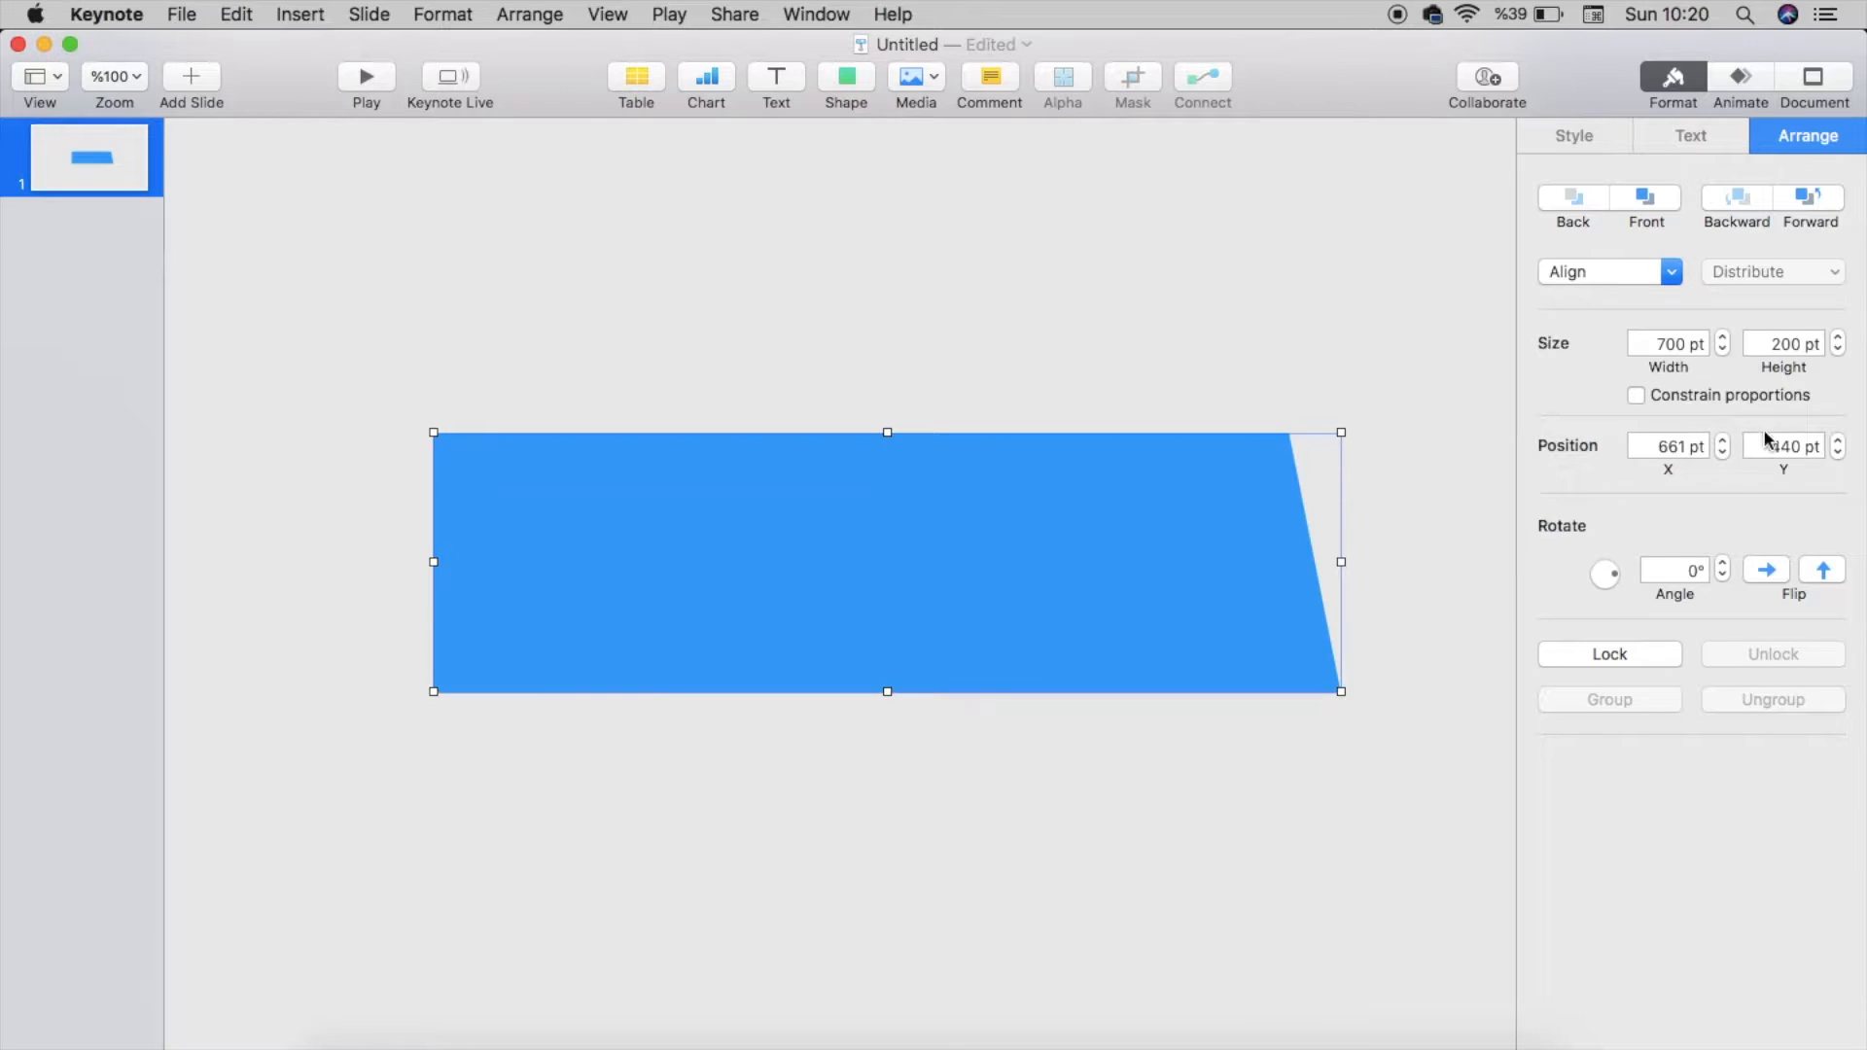
{"action": "left_click", "coordinate": [1722, 336]}
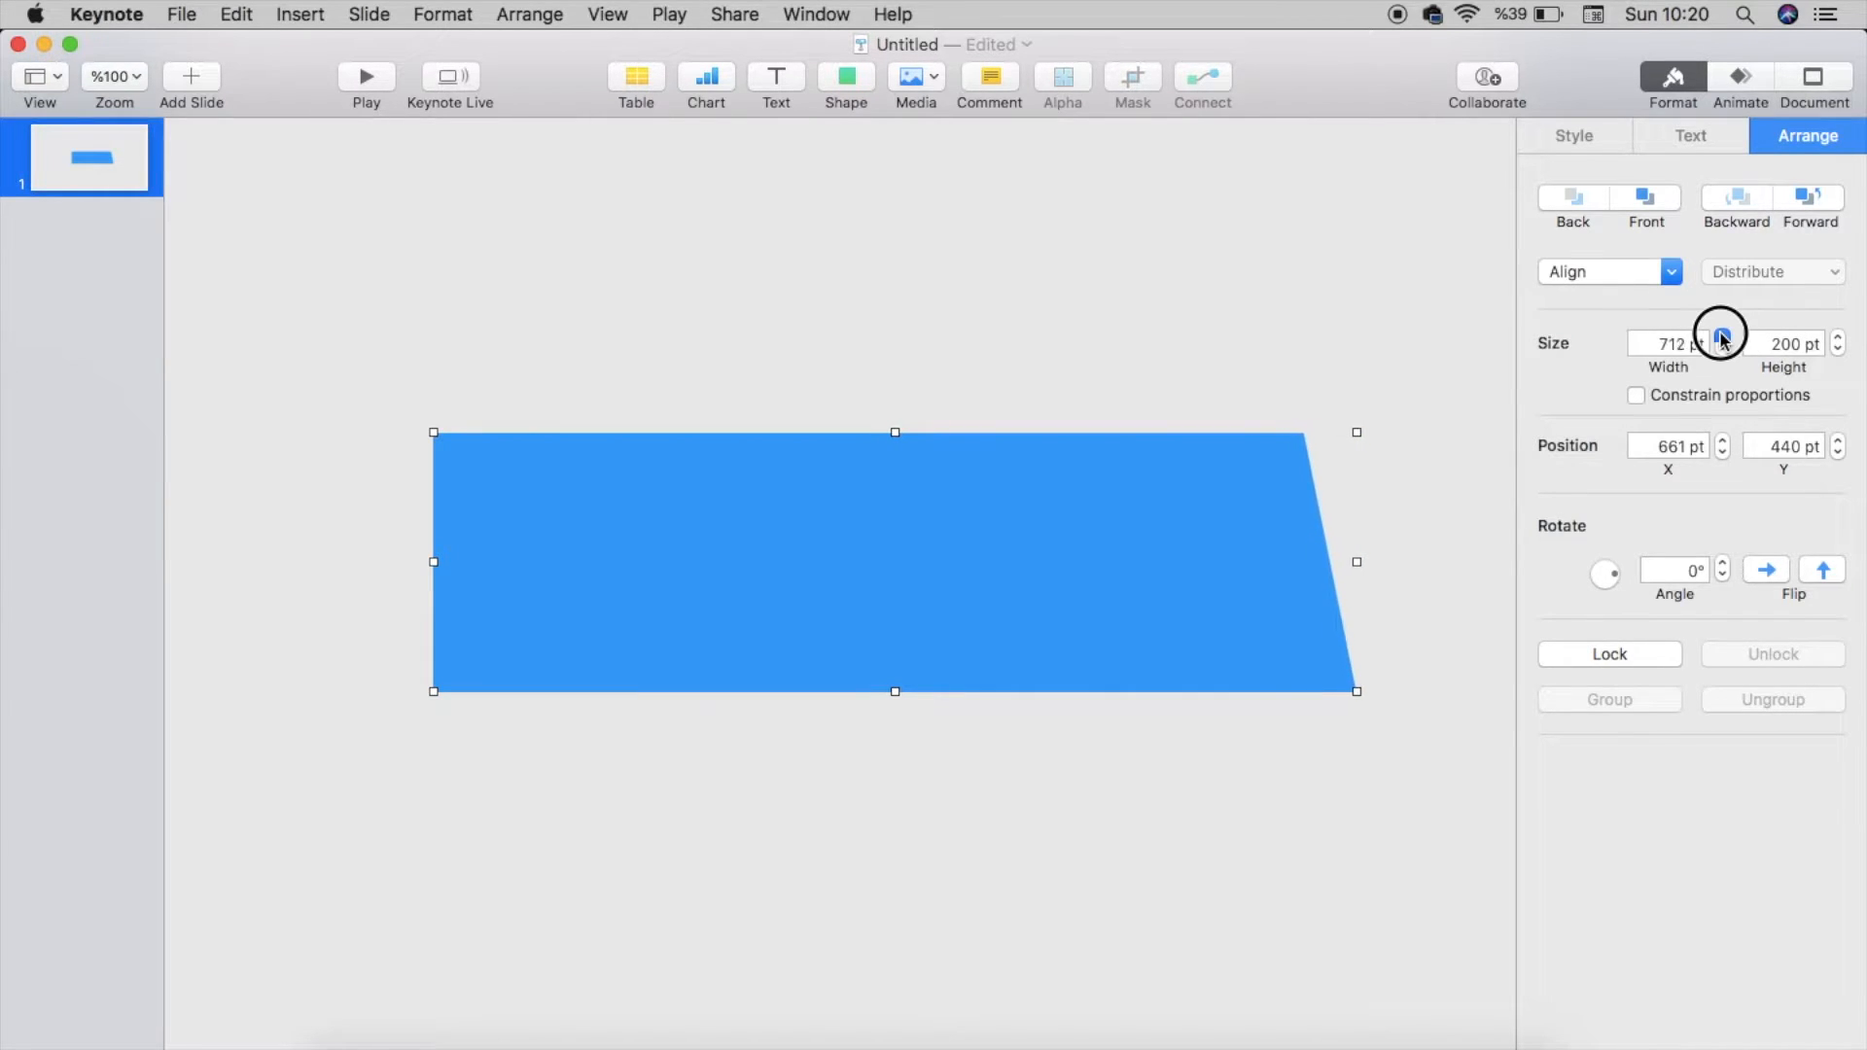
{"action": "left_click", "coordinate": [1722, 337]}
{"action": "left_click_drag", "start_coordinate": [1038, 613], "coordinate": [951, 526]}
{"action": "right_click", "coordinate": [908, 615]}
{"action": "left_click", "coordinate": [969, 789]}
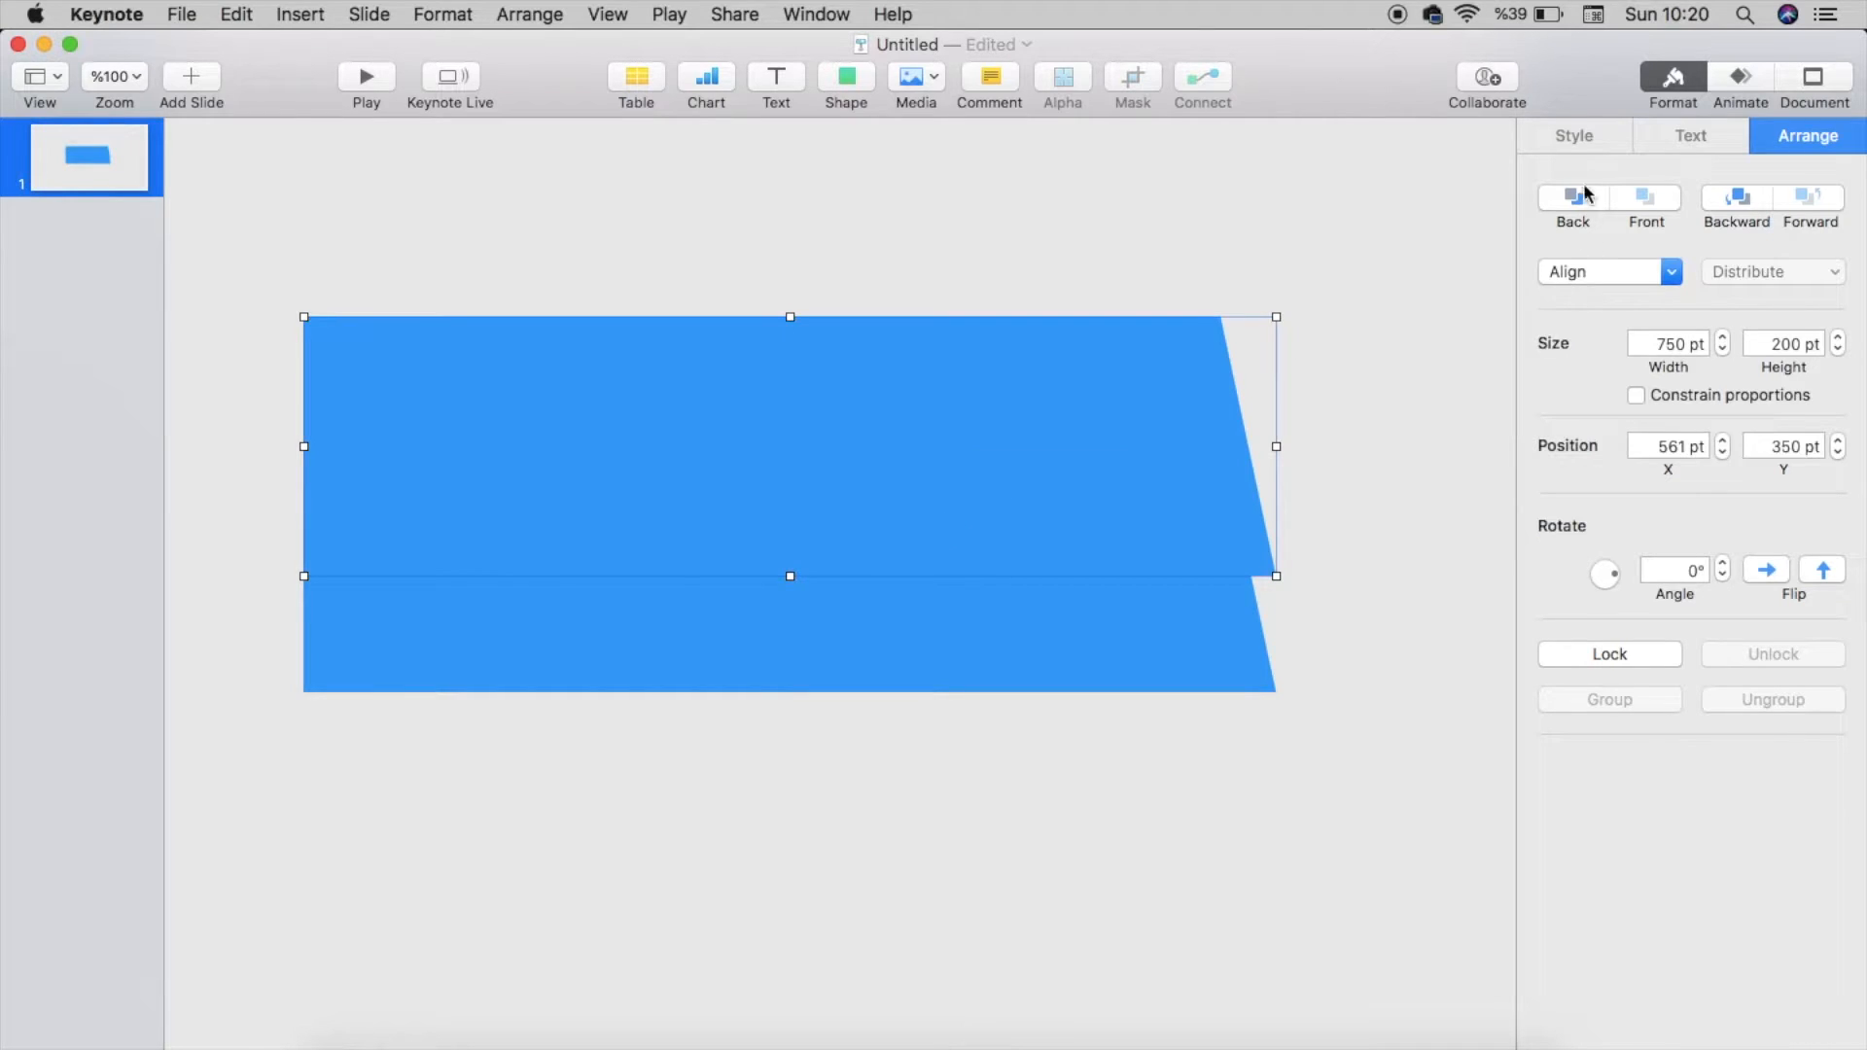
Step: Fill the duplicated upper shape with white and give it a drop shadow at an angle of 265.6°
{"action": "left_click", "coordinate": [1577, 136]}
{"action": "left_click", "coordinate": [1585, 504]}
{"action": "left_click", "coordinate": [1455, 656]}
{"action": "left_click", "coordinate": [1565, 710]}
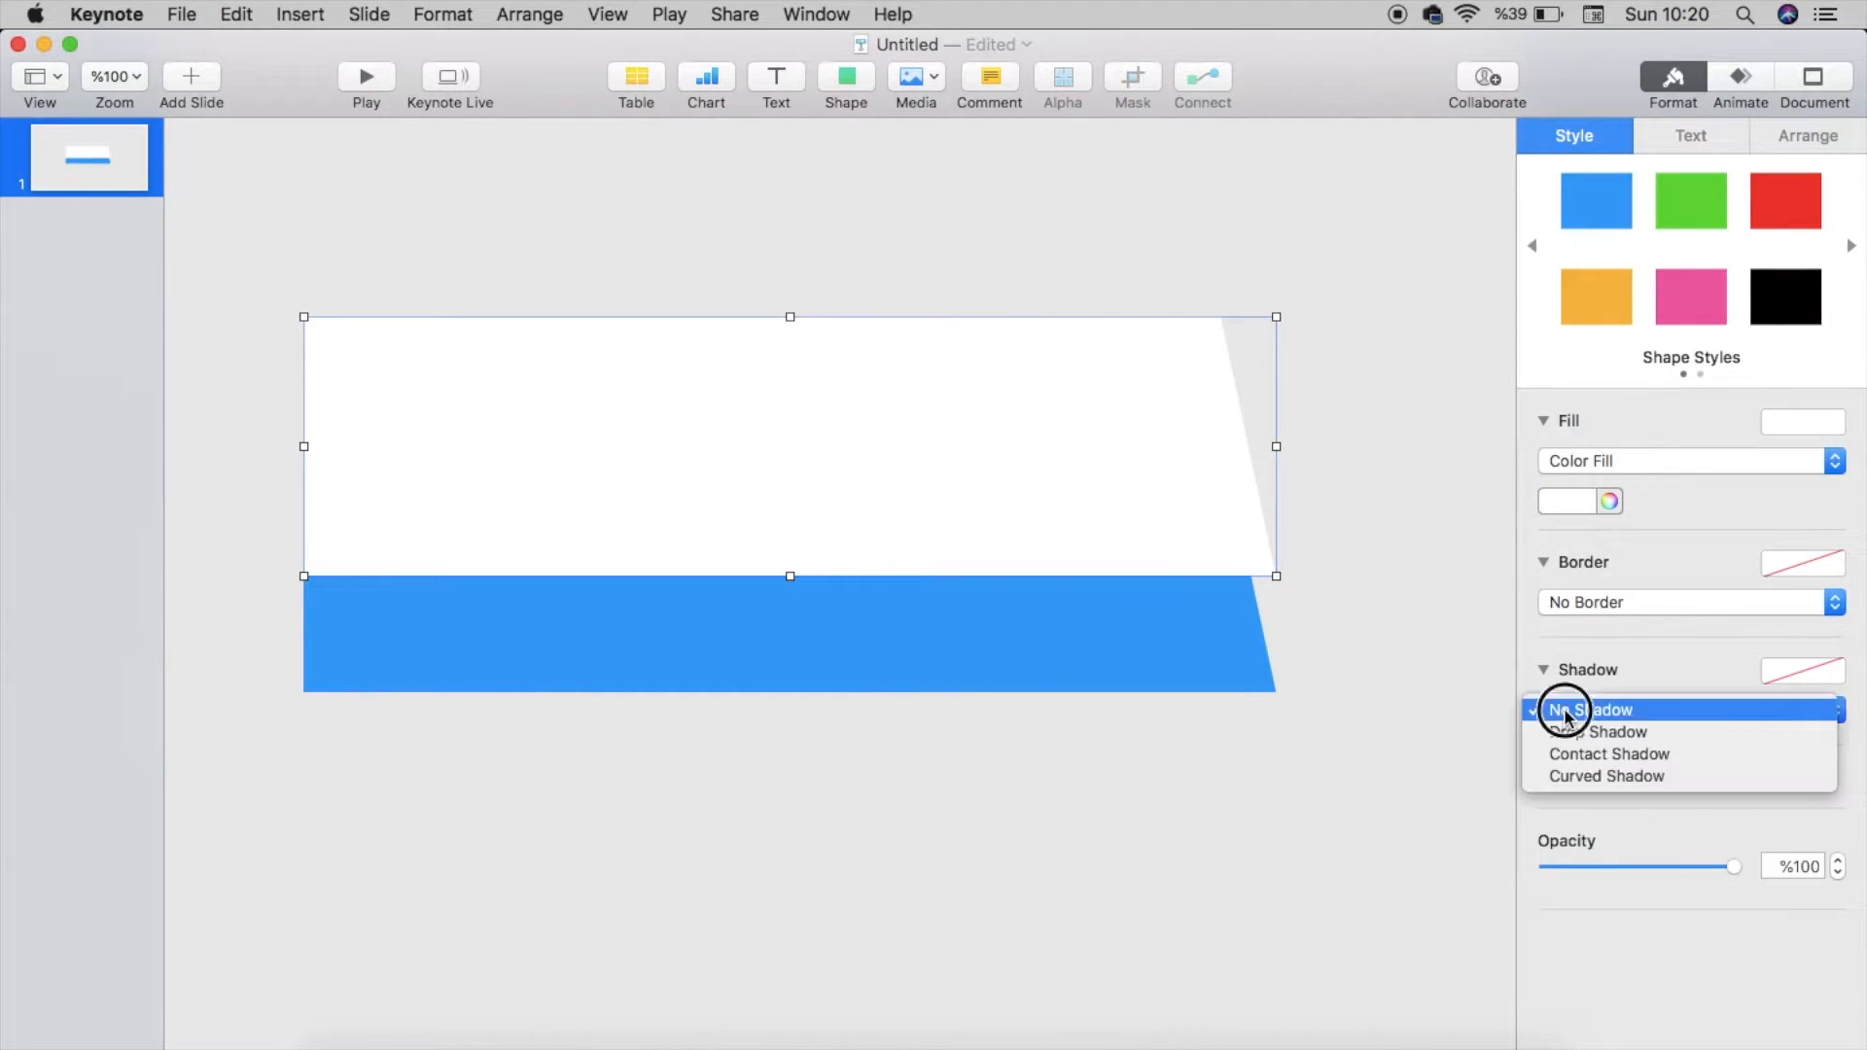
{"action": "left_click", "coordinate": [1567, 738]}
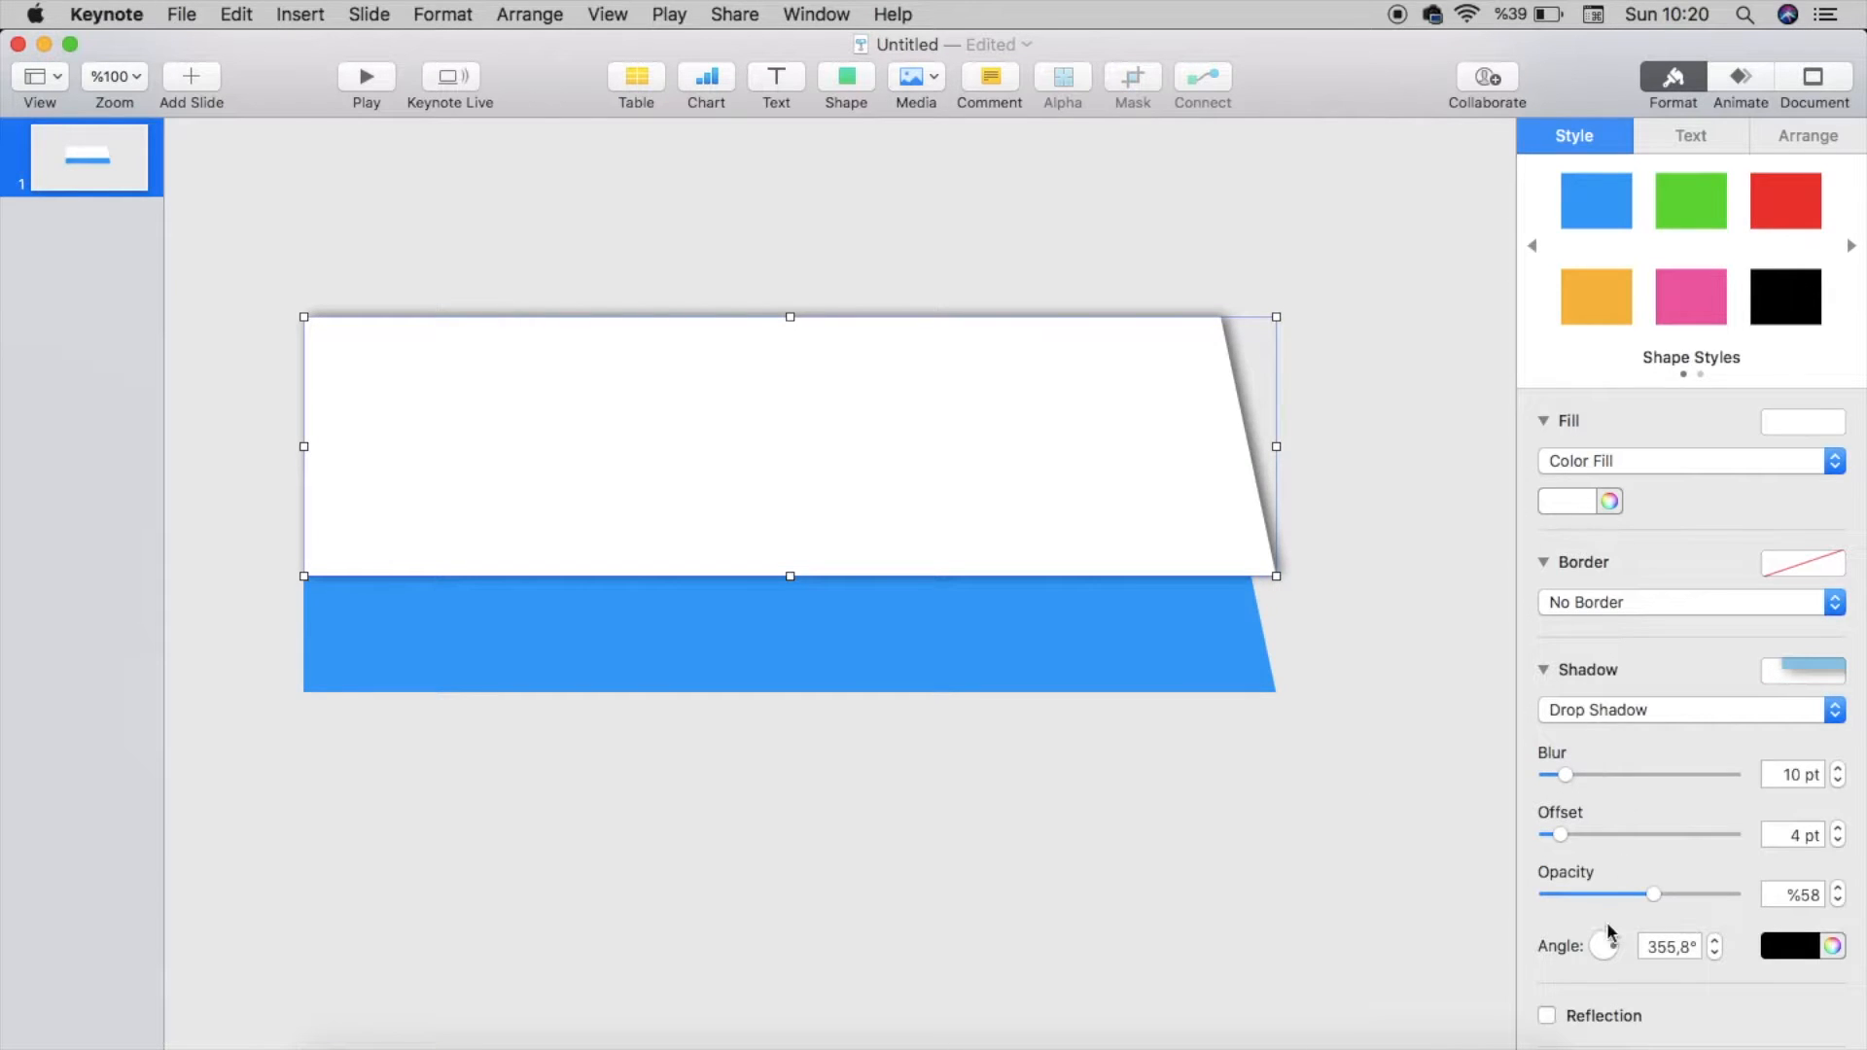
{"action": "mouse_move", "coordinate": [1619, 952]}
{"action": "left_mouse_down"}
{"action": "mouse_move", "coordinate": [1583, 978]}
{"action": "mouse_move", "coordinate": [1605, 982]}
{"action": "left_mouse_up"}
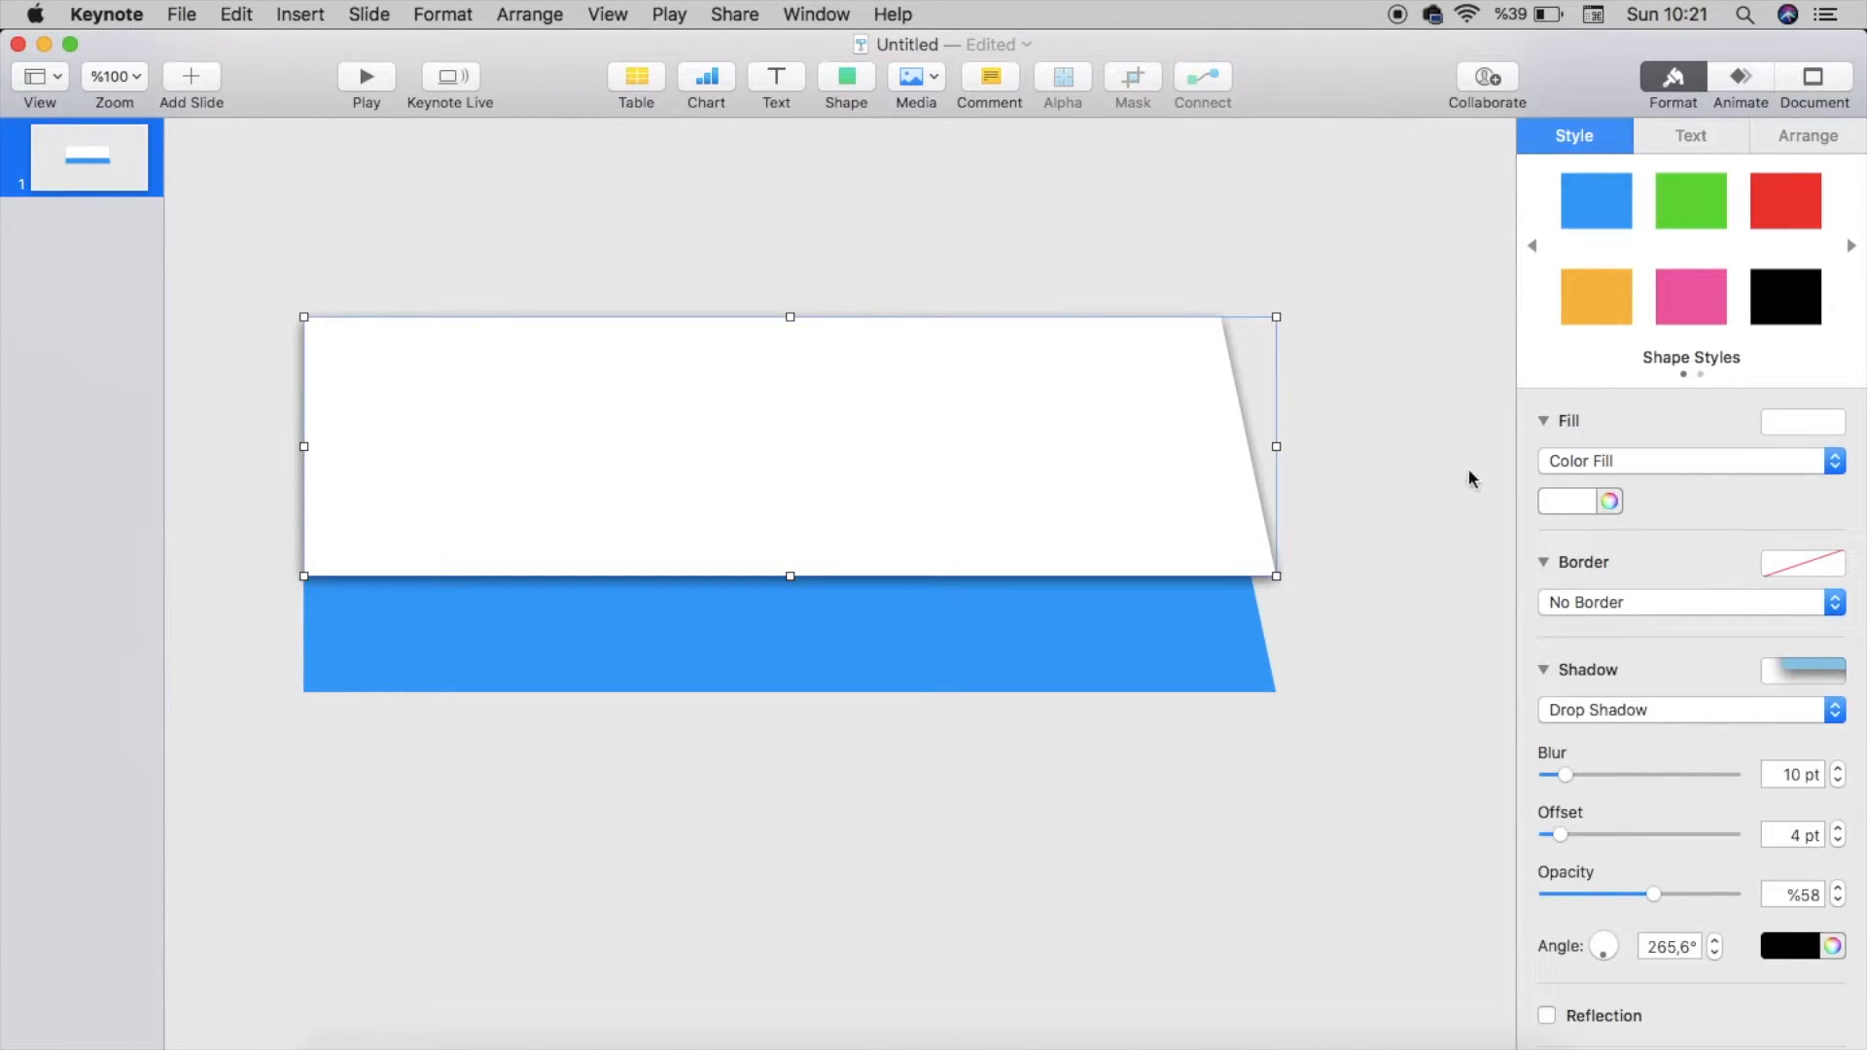
Step: Flip the white shape vertically and move it down over the blue shape to Y 399 pt
{"action": "left_click", "coordinate": [1840, 151]}
{"action": "left_click", "coordinate": [1824, 571]}
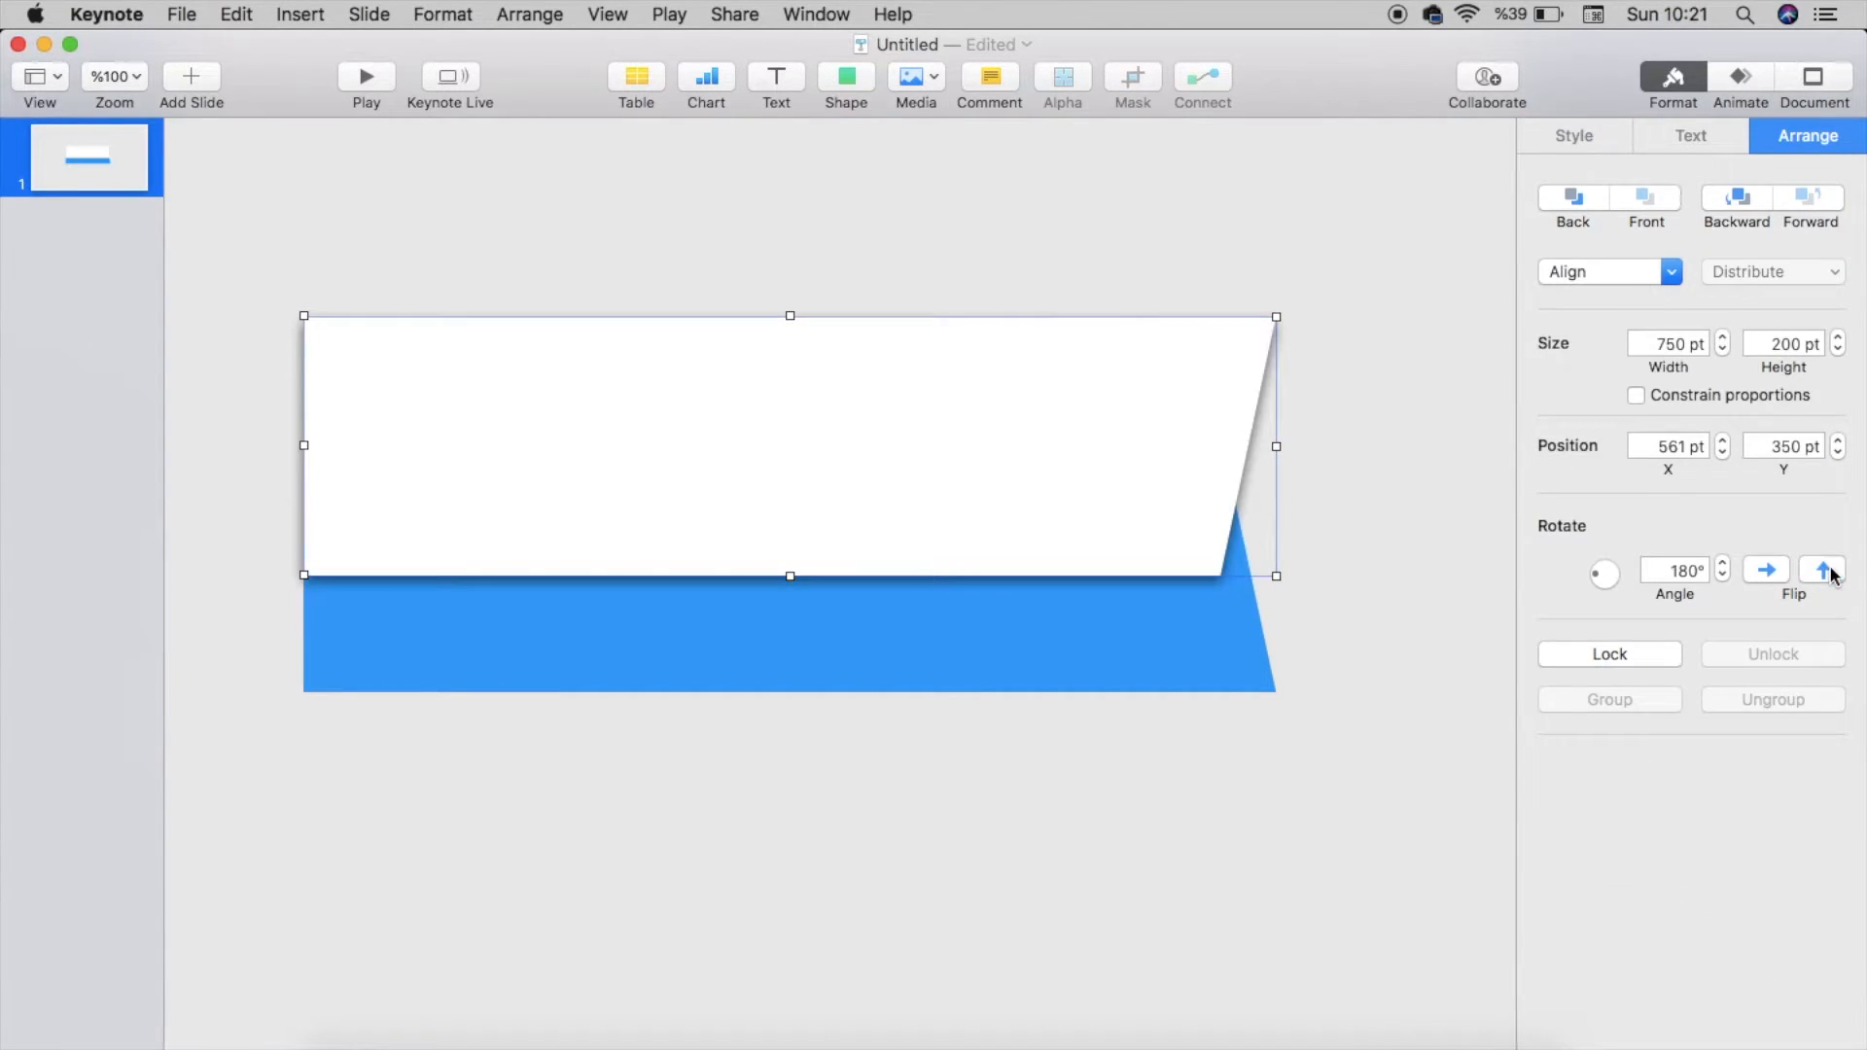
{"action": "left_click_drag", "start_coordinate": [956, 467], "coordinate": [956, 530]}
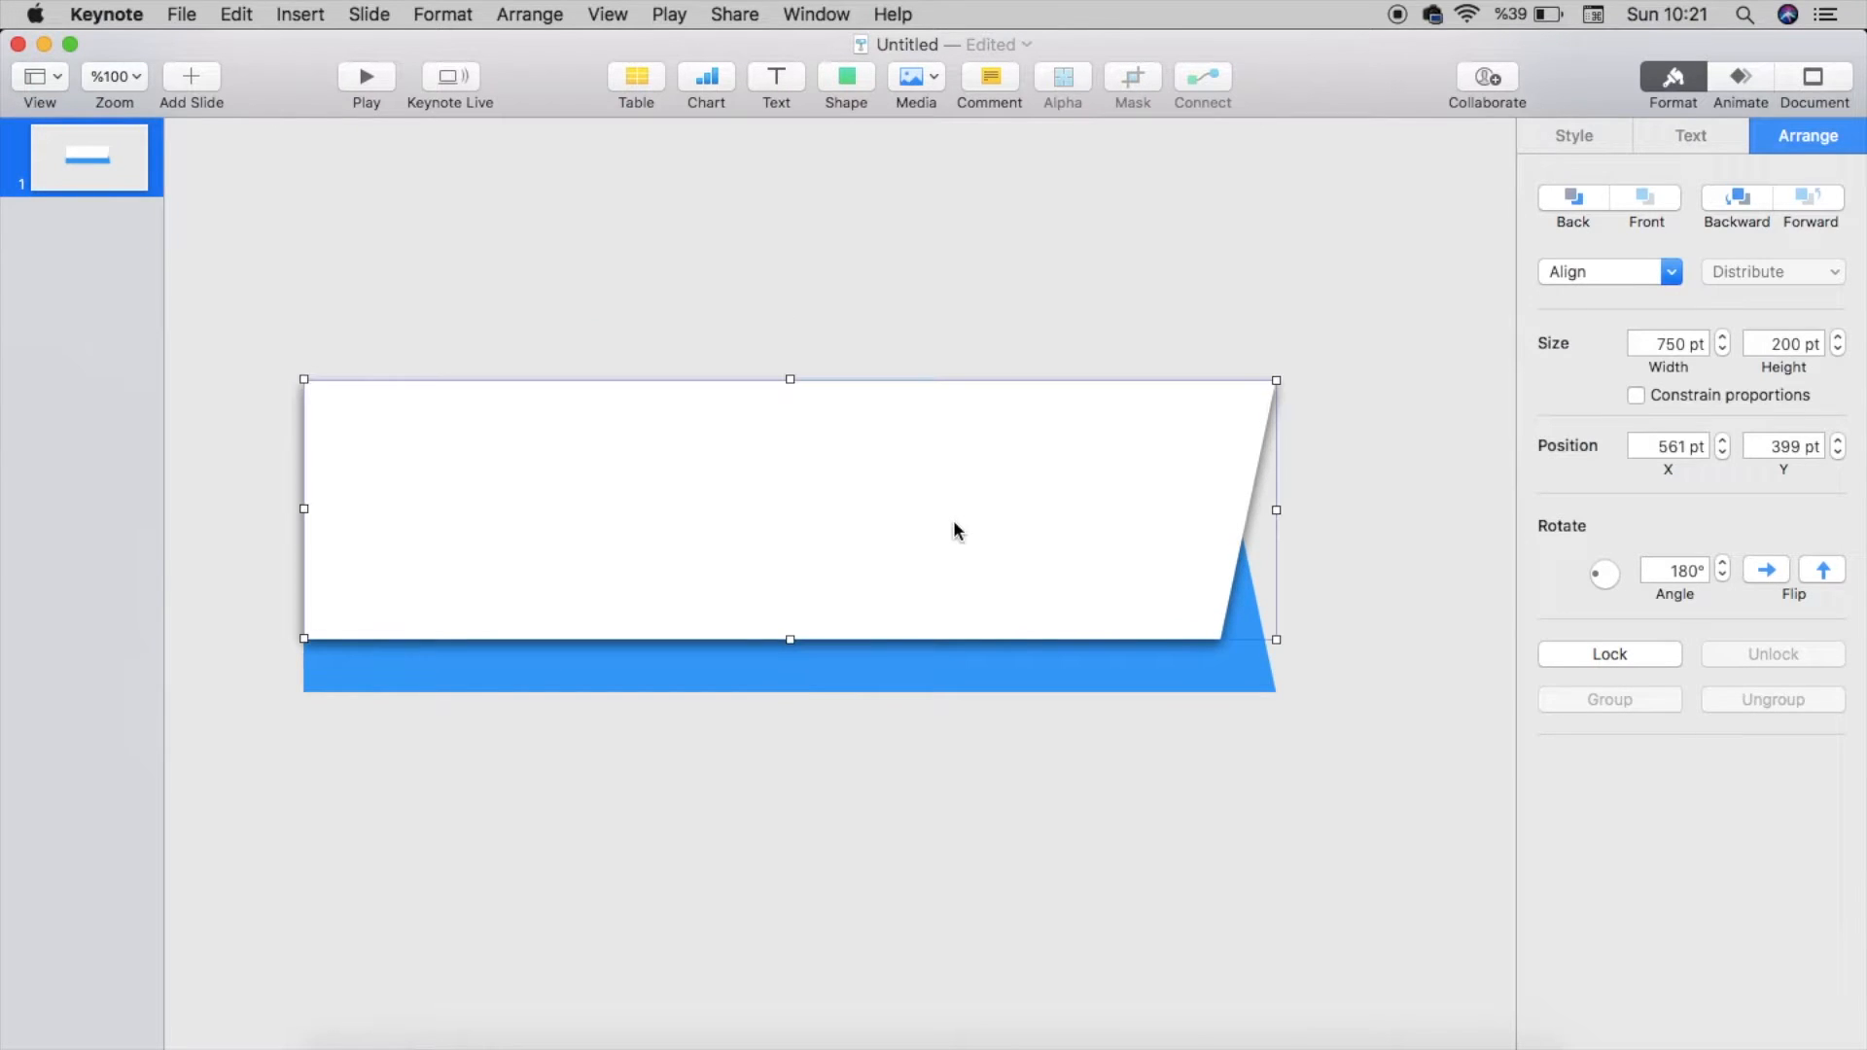
Step: Fill the lower blue shape with white and add a drop shadow at an angle of 265.6°
{"action": "left_click", "coordinate": [1051, 681]}
{"action": "left_click", "coordinate": [1577, 139]}
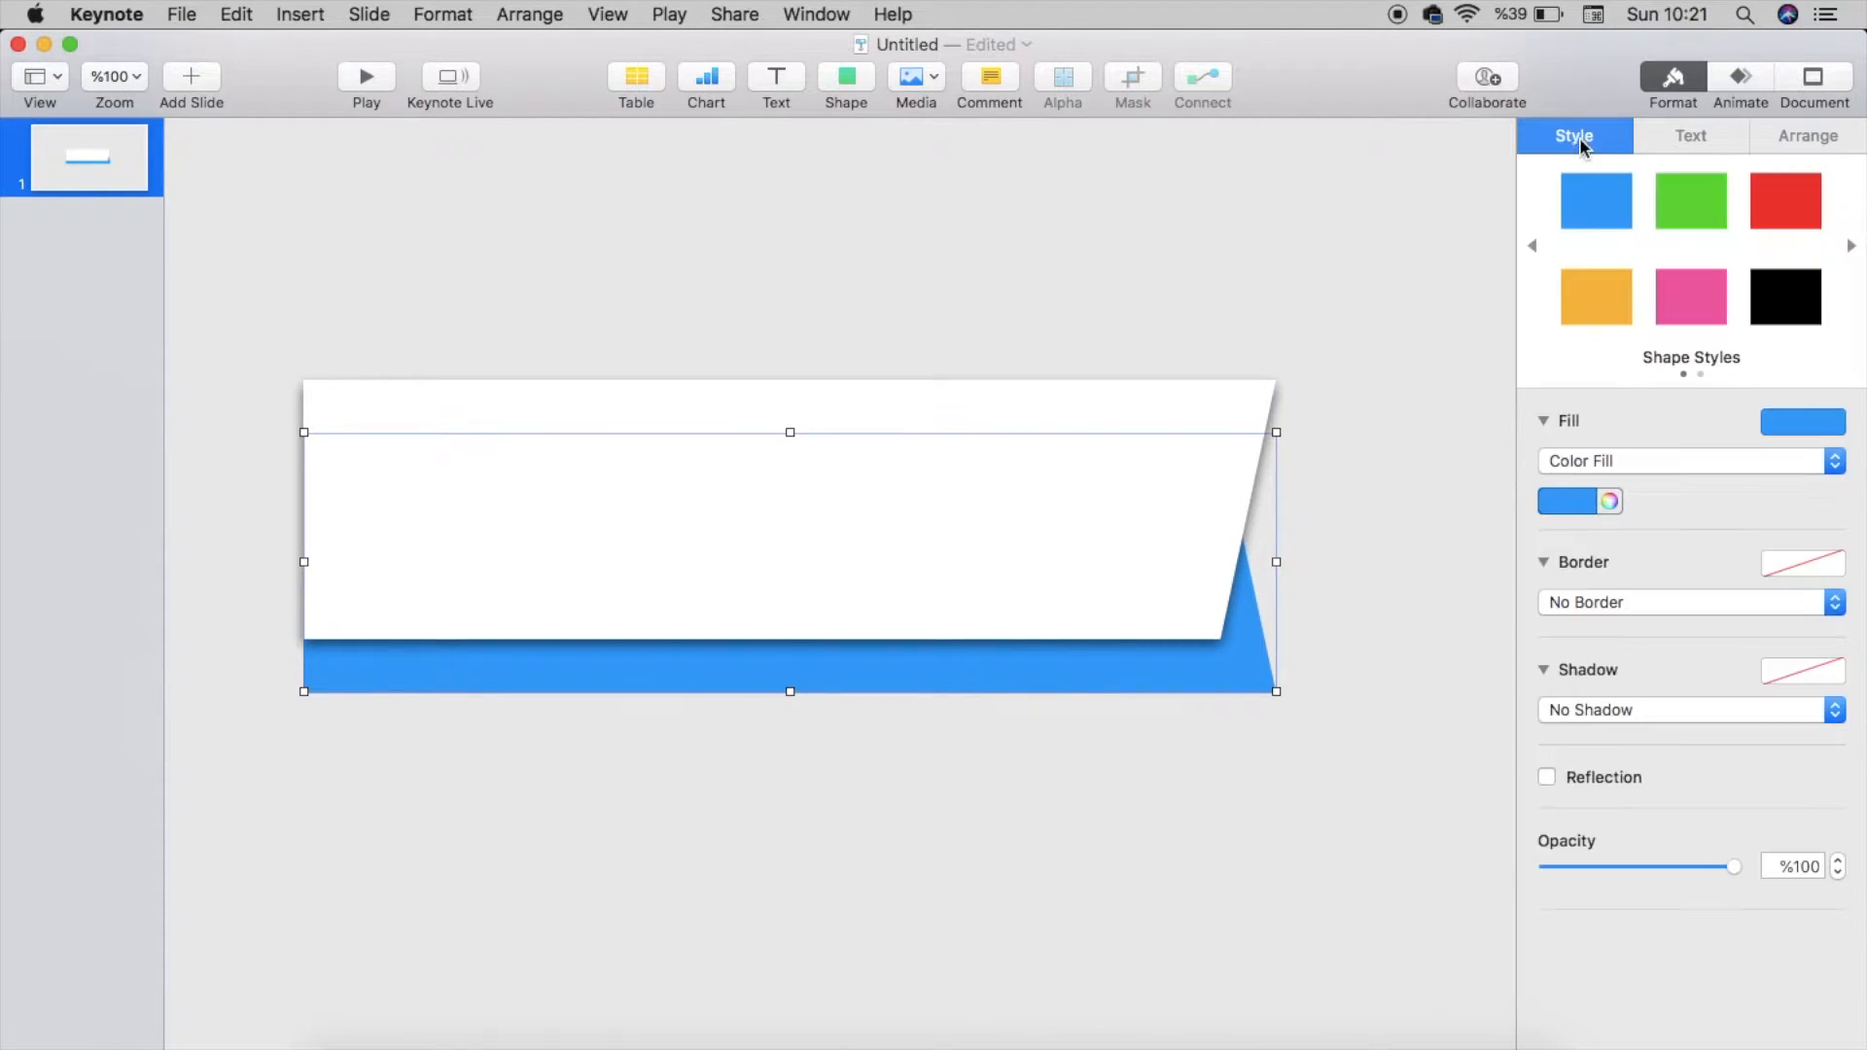
{"action": "left_click", "coordinate": [1582, 502]}
{"action": "left_click", "coordinate": [1460, 650]}
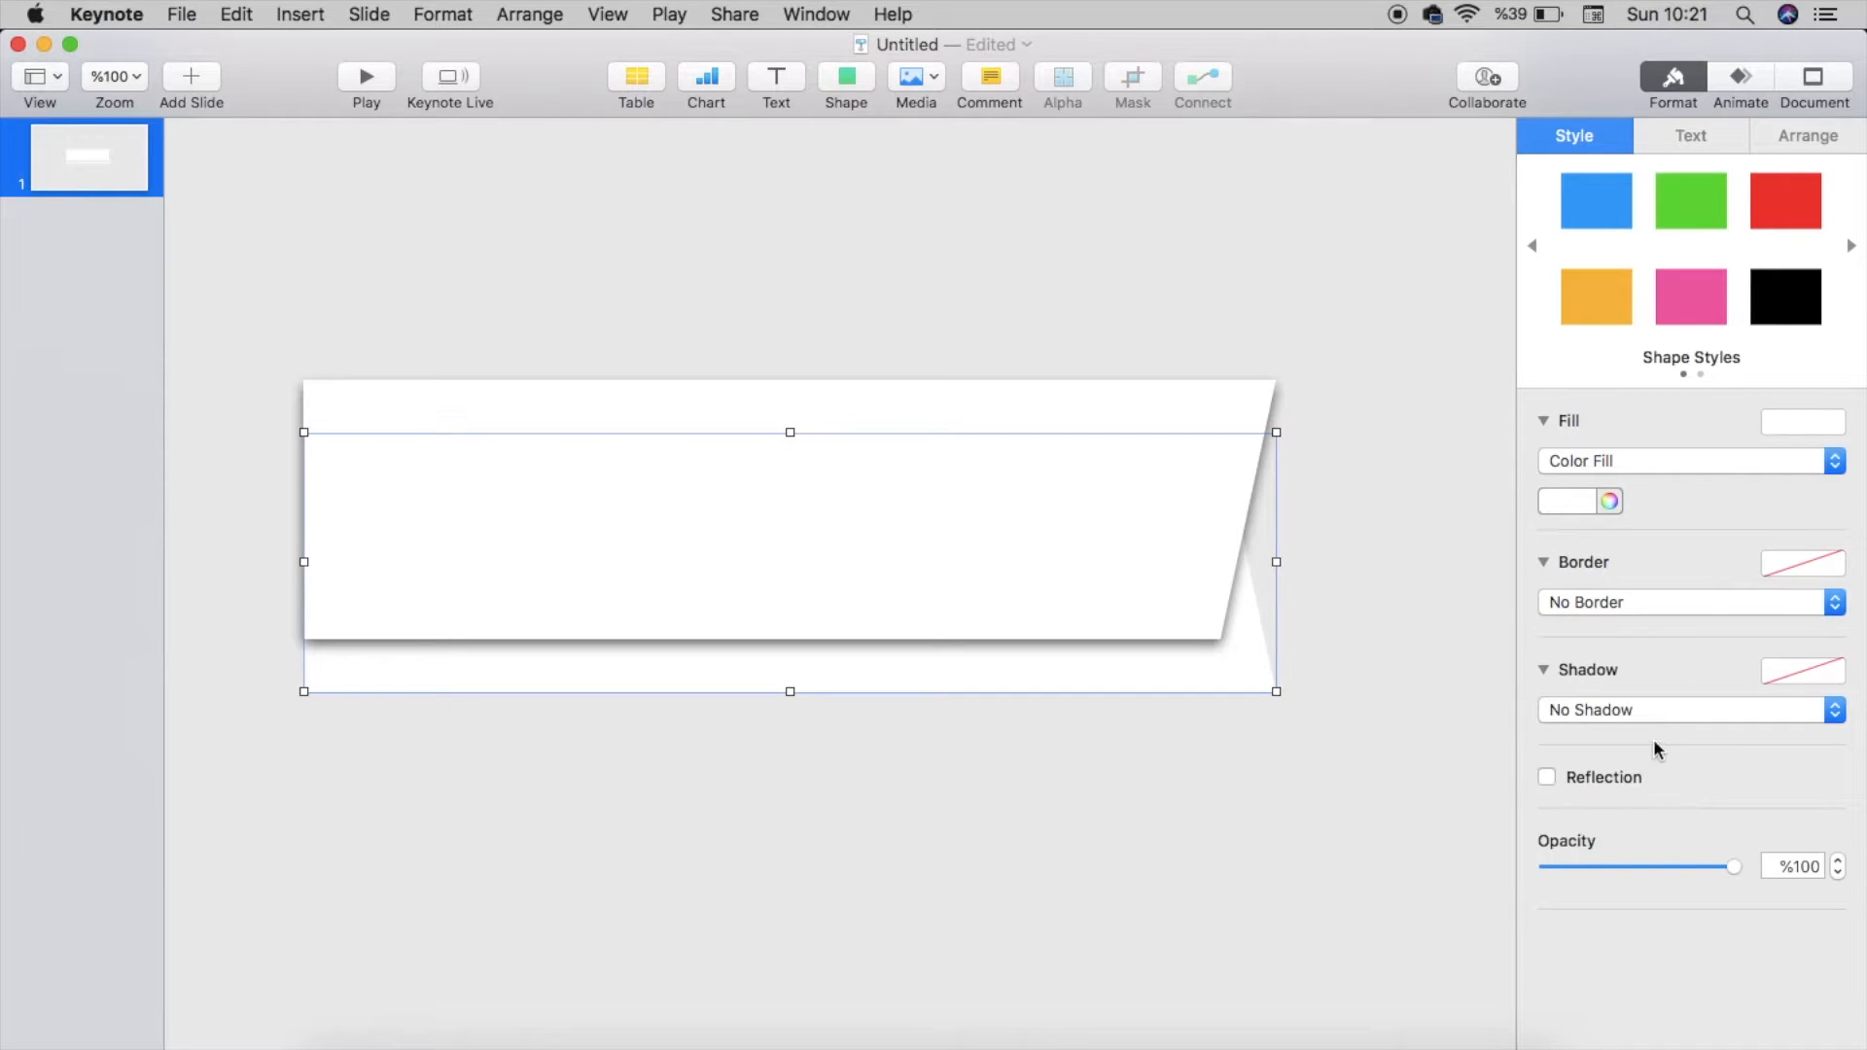
{"action": "left_click", "coordinate": [1641, 708]}
{"action": "left_click", "coordinate": [1620, 731]}
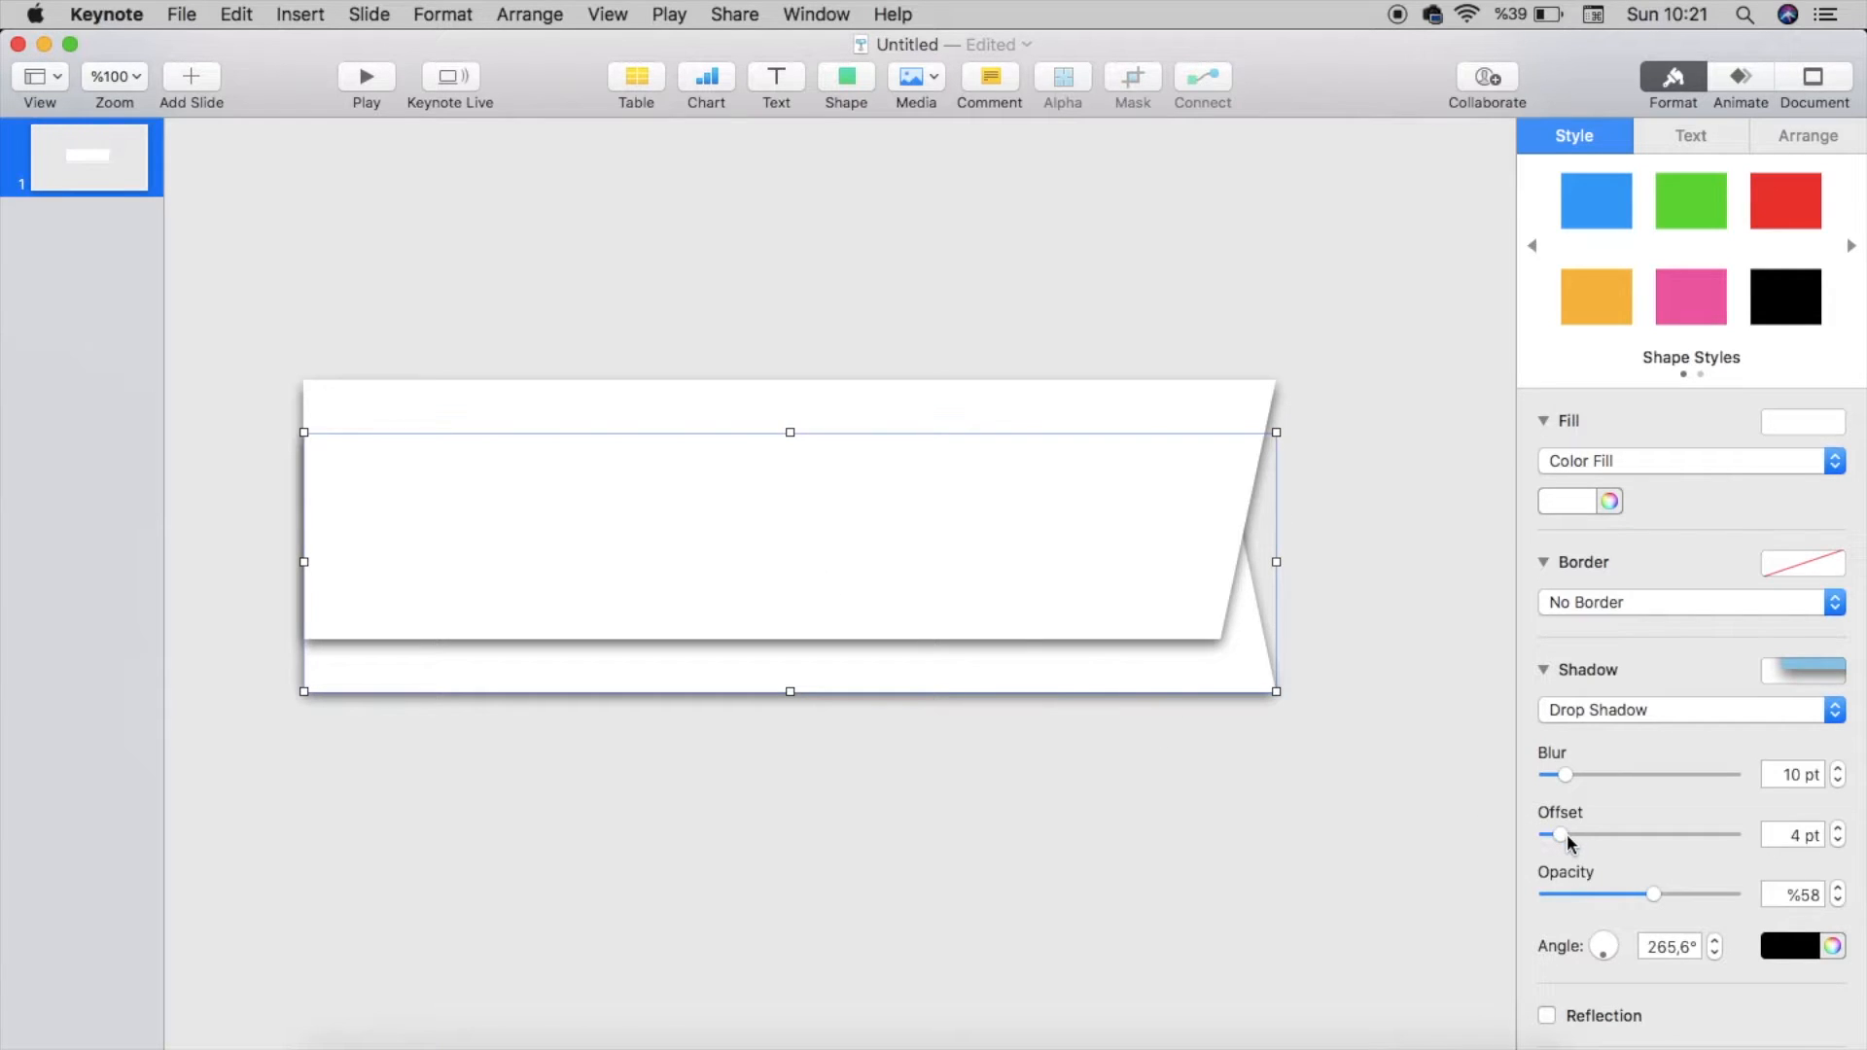
Step: Reduce the lower shape's shadow offset and raise the upper shape's shadow offset to 6 pt
{"action": "left_click", "coordinate": [1839, 841]}
{"action": "left_click", "coordinate": [1839, 841]}
{"action": "left_click", "coordinate": [1146, 582]}
{"action": "left_click", "coordinate": [1839, 829]}
{"action": "left_click", "coordinate": [1839, 828]}
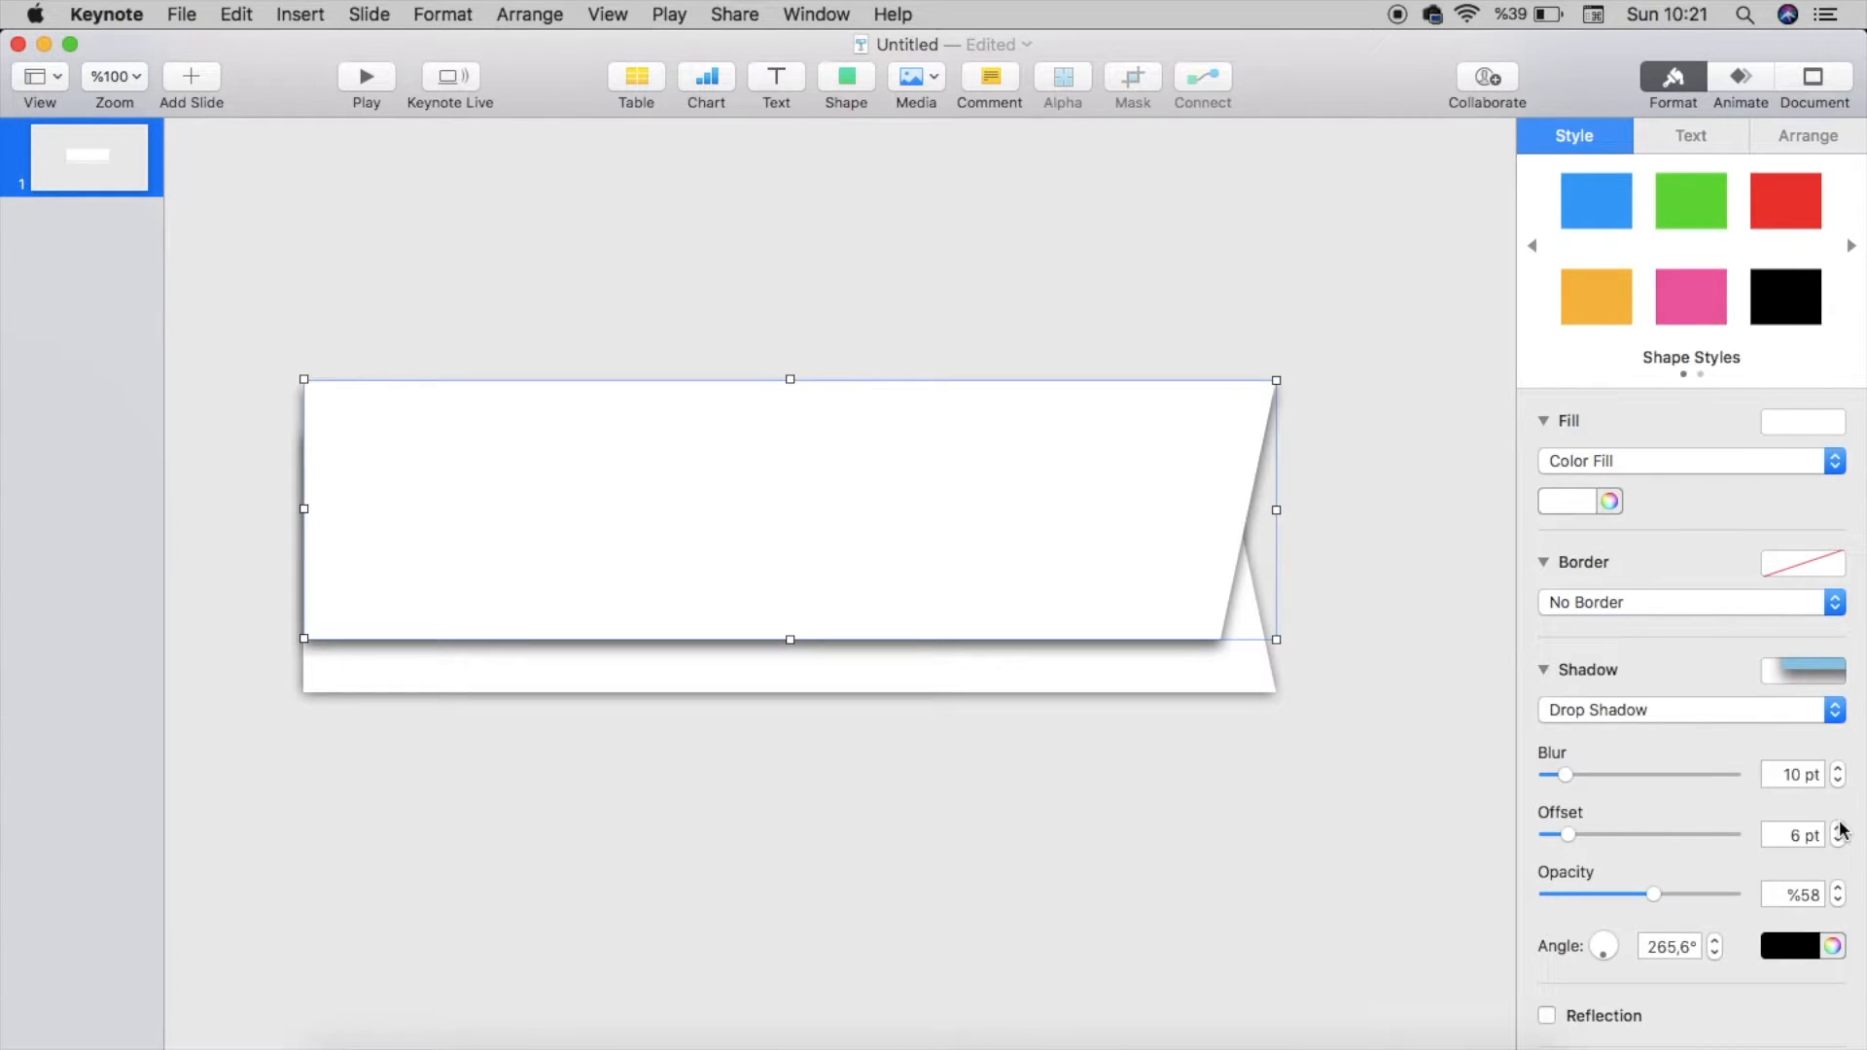
{"action": "left_click", "coordinate": [1245, 871]}
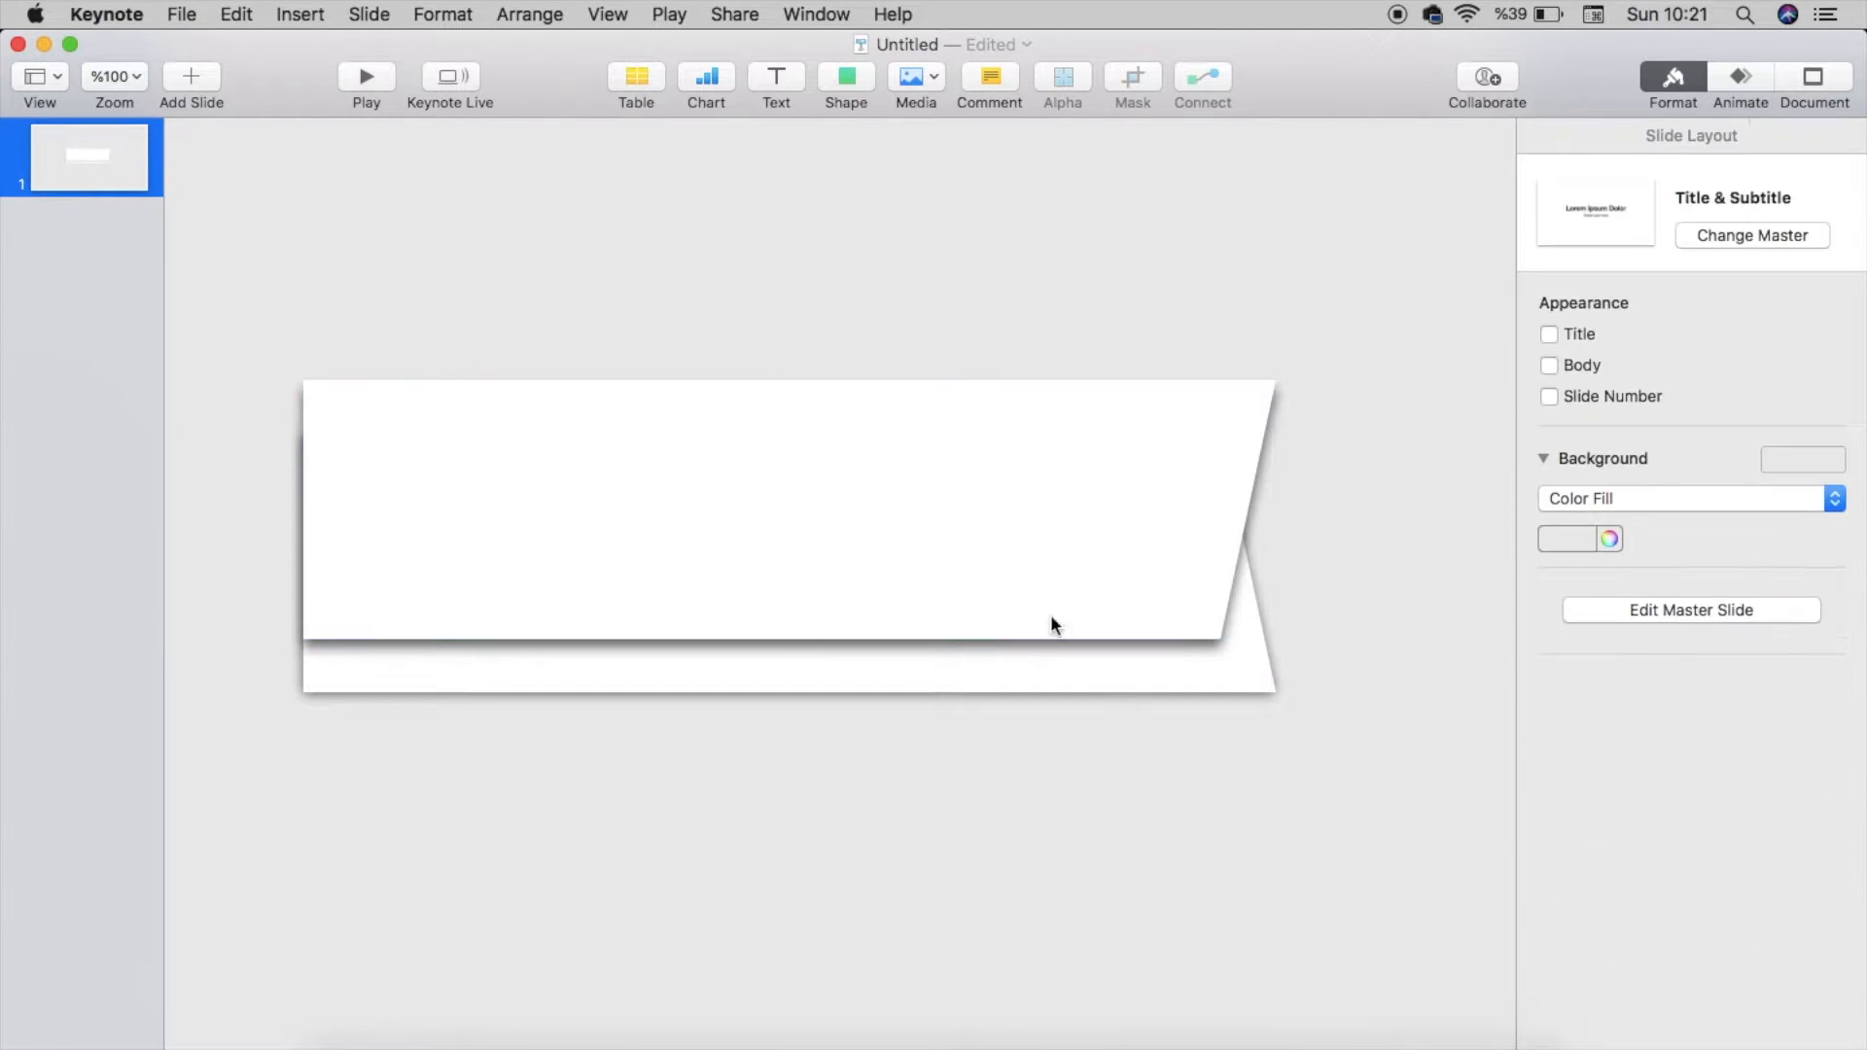
Step: Insert a blue circle and place it over the slanted right end of the white shapes
{"action": "left_click", "coordinate": [848, 78]}
{"action": "left_click", "coordinate": [1050, 283]}
{"action": "left_click_drag", "start_coordinate": [813, 581], "coordinate": [1254, 550]}
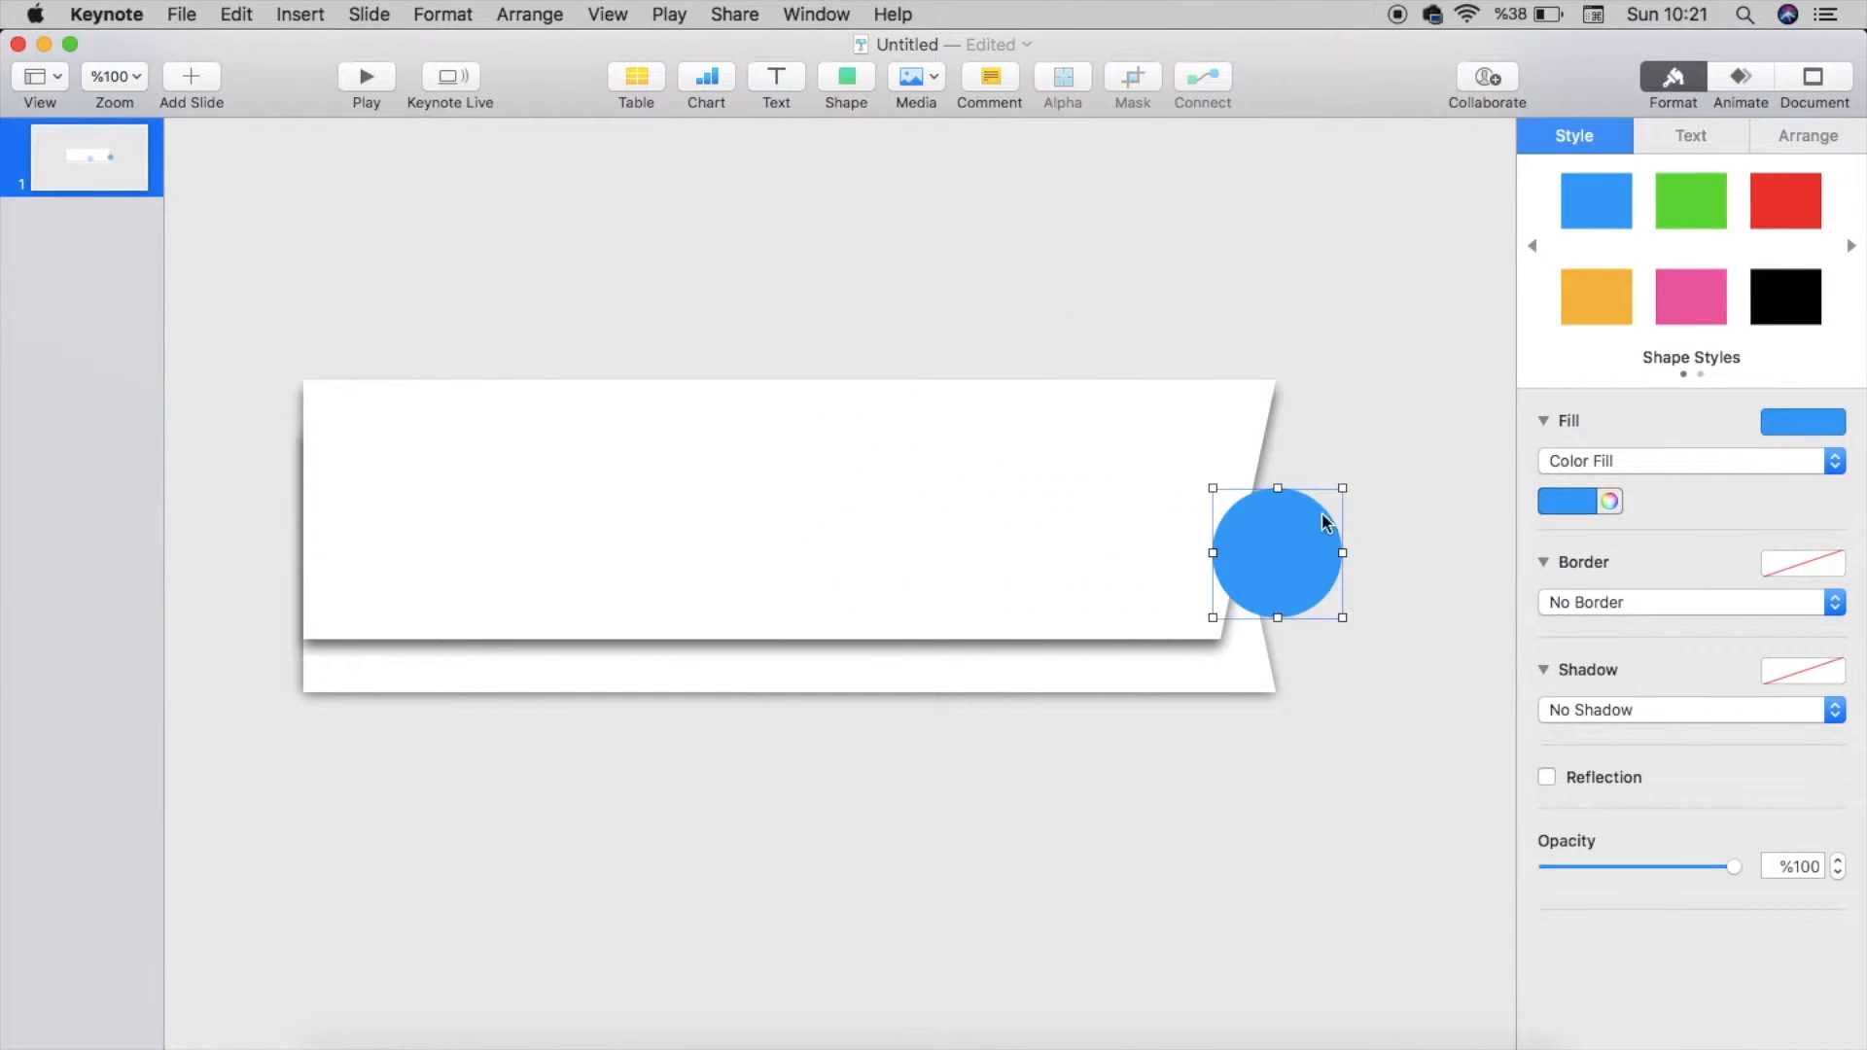
Step: Set the circle's size to 220 pt and move it to about X 1219 pt, Y 410 pt
{"action": "left_click", "coordinate": [1809, 137]}
{"action": "left_click_drag", "start_coordinate": [1725, 340], "coordinate": [1724, 340]}
{"action": "double_click", "coordinate": [1658, 343]}
{"action": "key", "text": "BackSpace"}
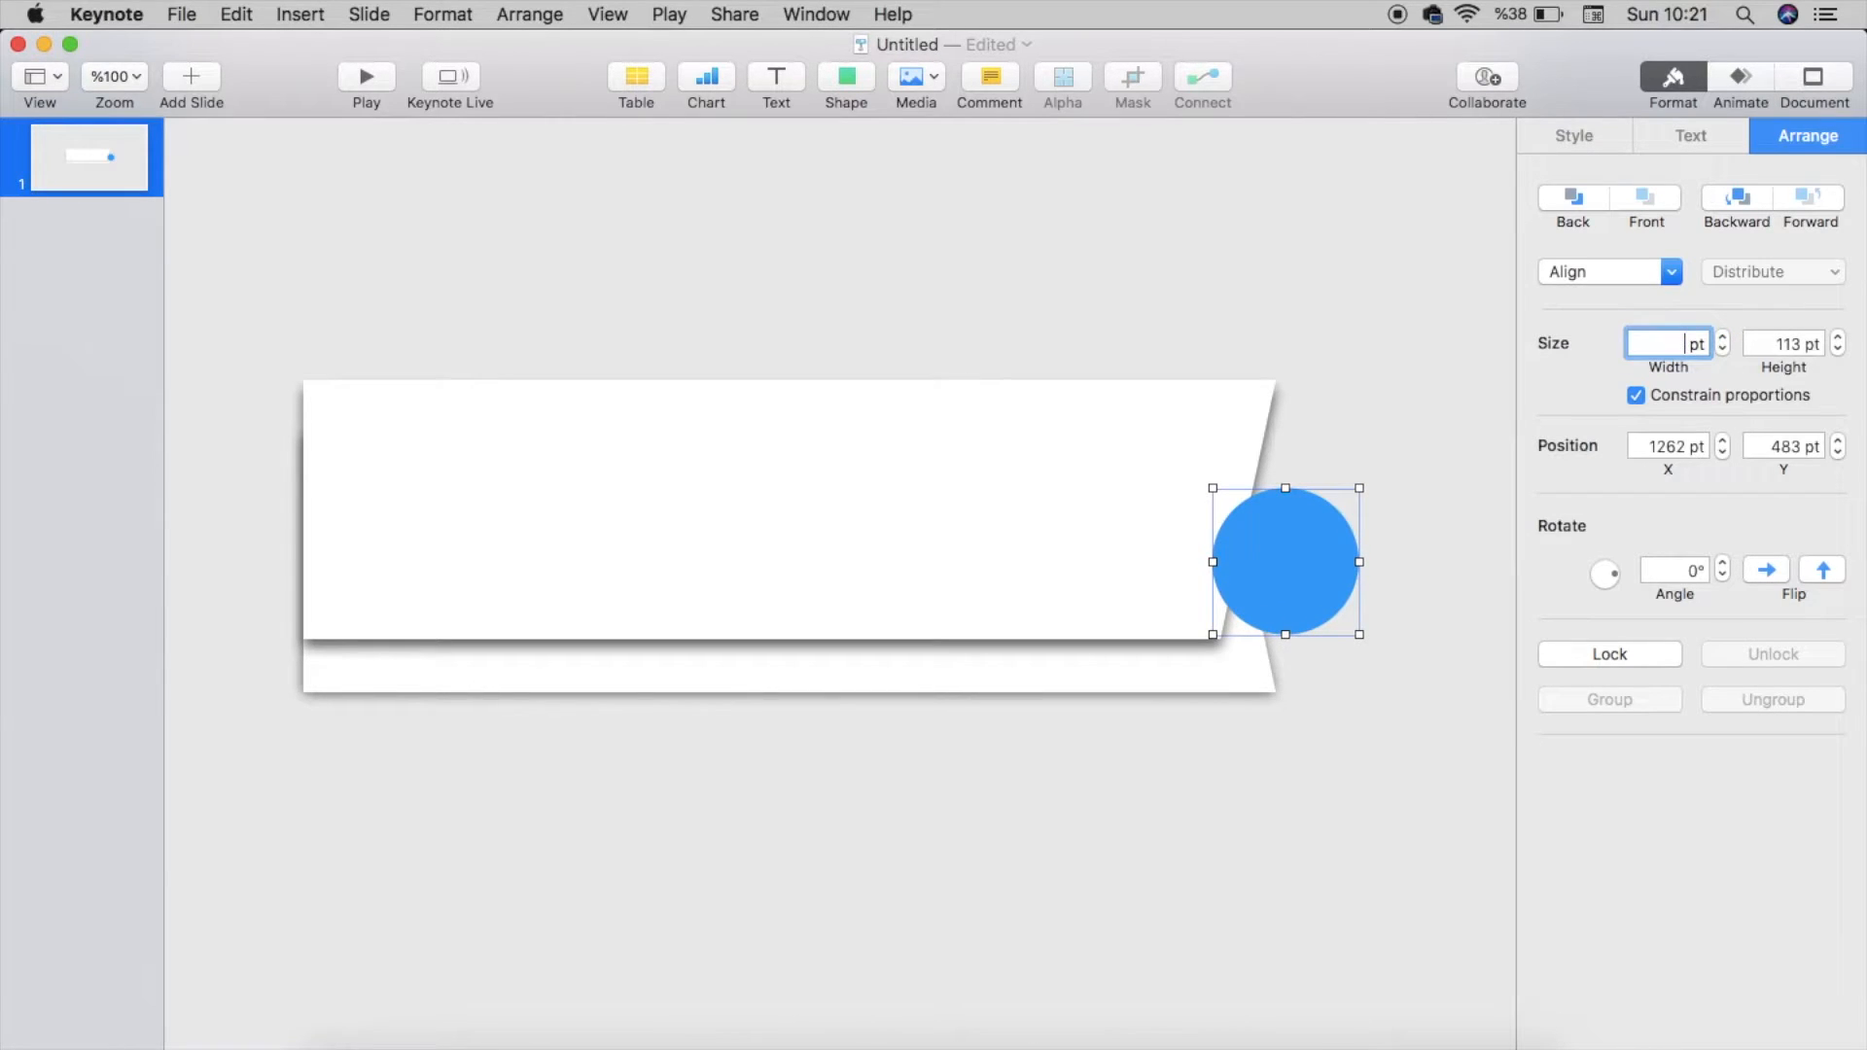
{"action": "type", "text": "220"}
{"action": "key", "text": "Return"}
{"action": "left_click_drag", "start_coordinate": [1442, 633], "coordinate": [1387, 542]}
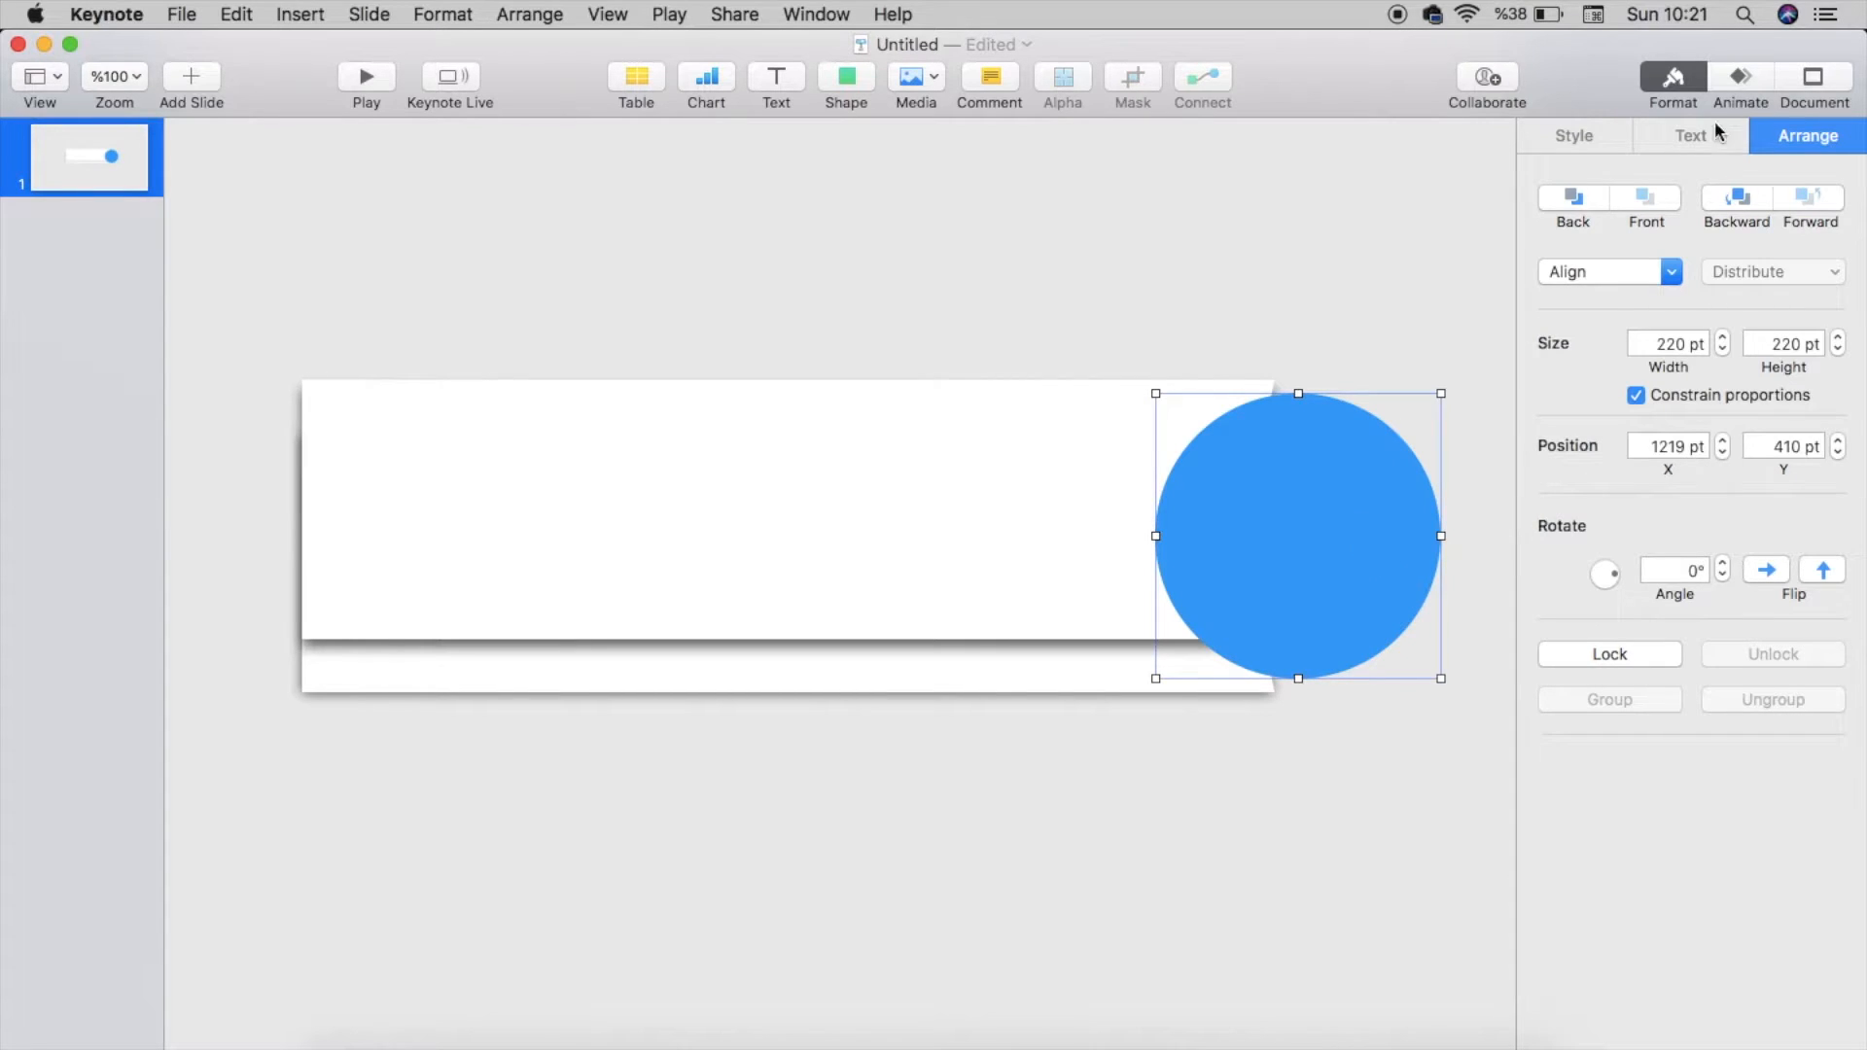
Step: Send the circle behind the white shapes and shift it left to about X 1189 pt
{"action": "left_click", "coordinate": [1556, 195]}
{"action": "left_click_drag", "start_coordinate": [1342, 516], "coordinate": [1304, 518]}
{"action": "scroll", "coordinate": [1306, 525], "scroll_direction": "up", "scroll_amount": 2}
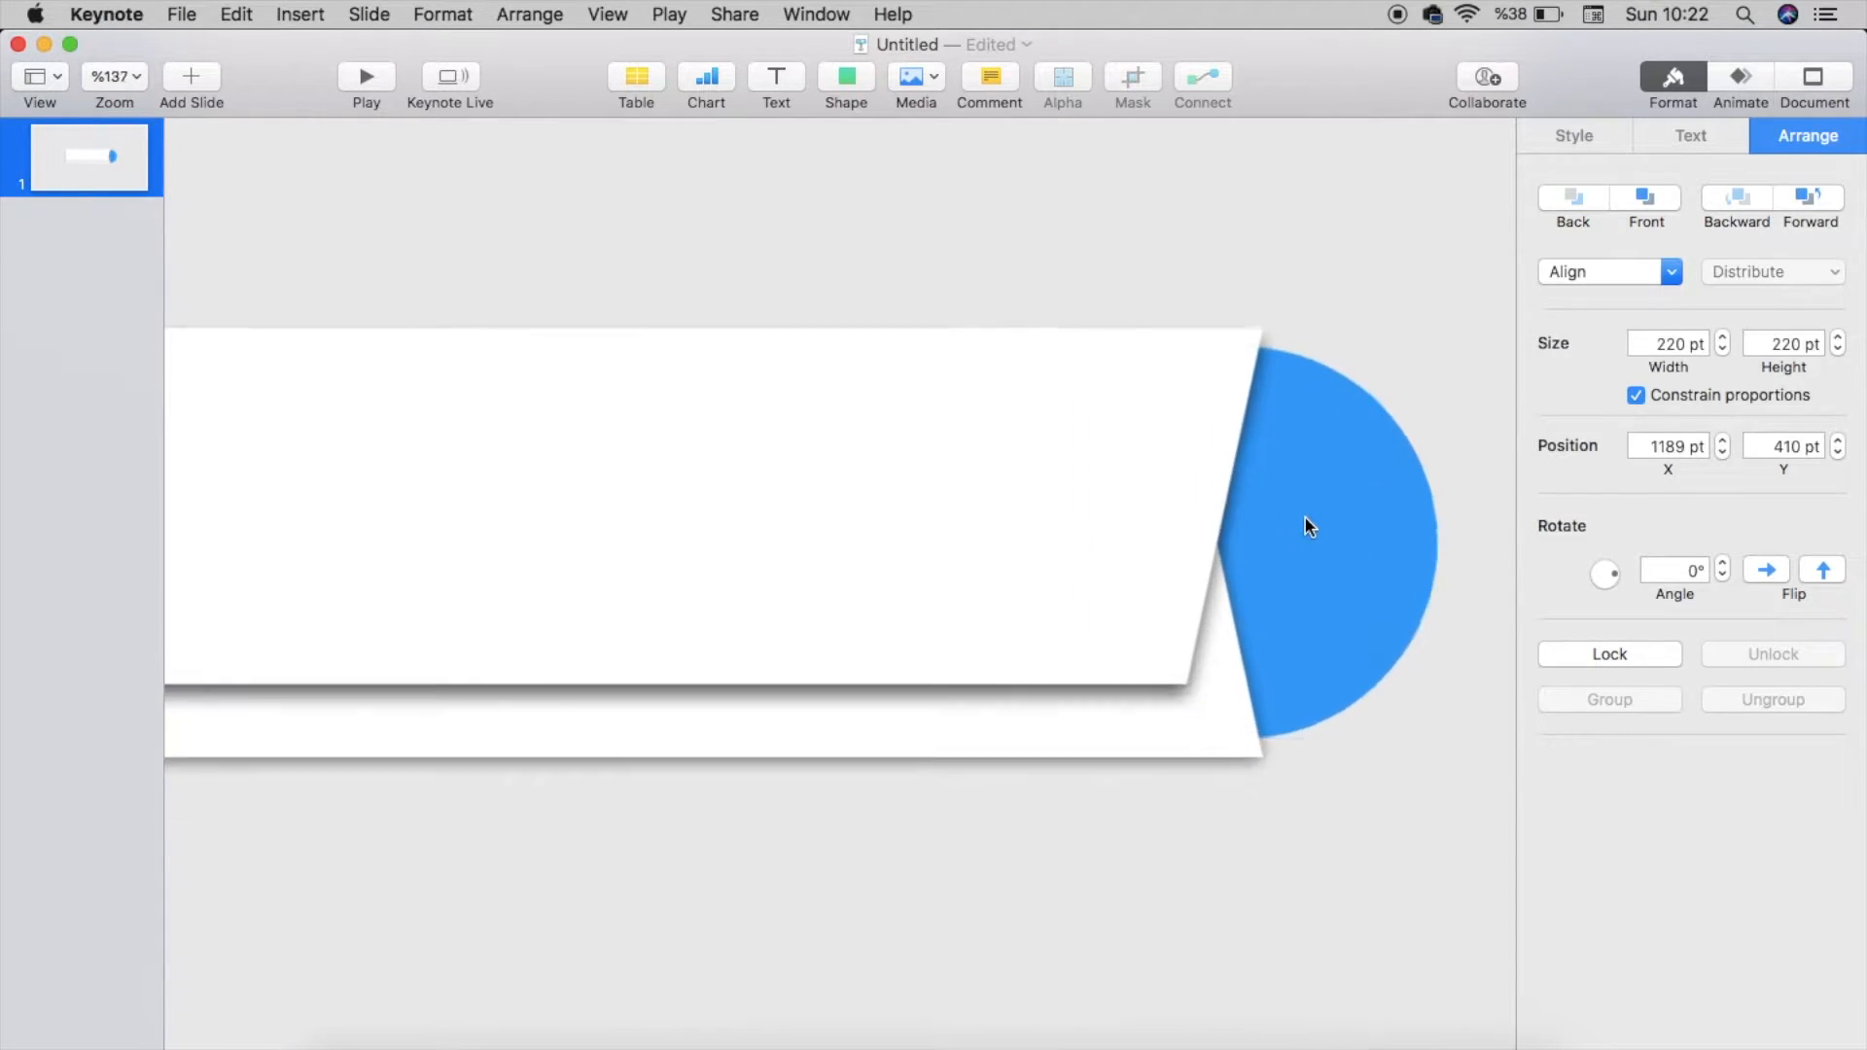
{"action": "scroll", "coordinate": [1306, 525], "scroll_direction": "up", "scroll_amount": 3}
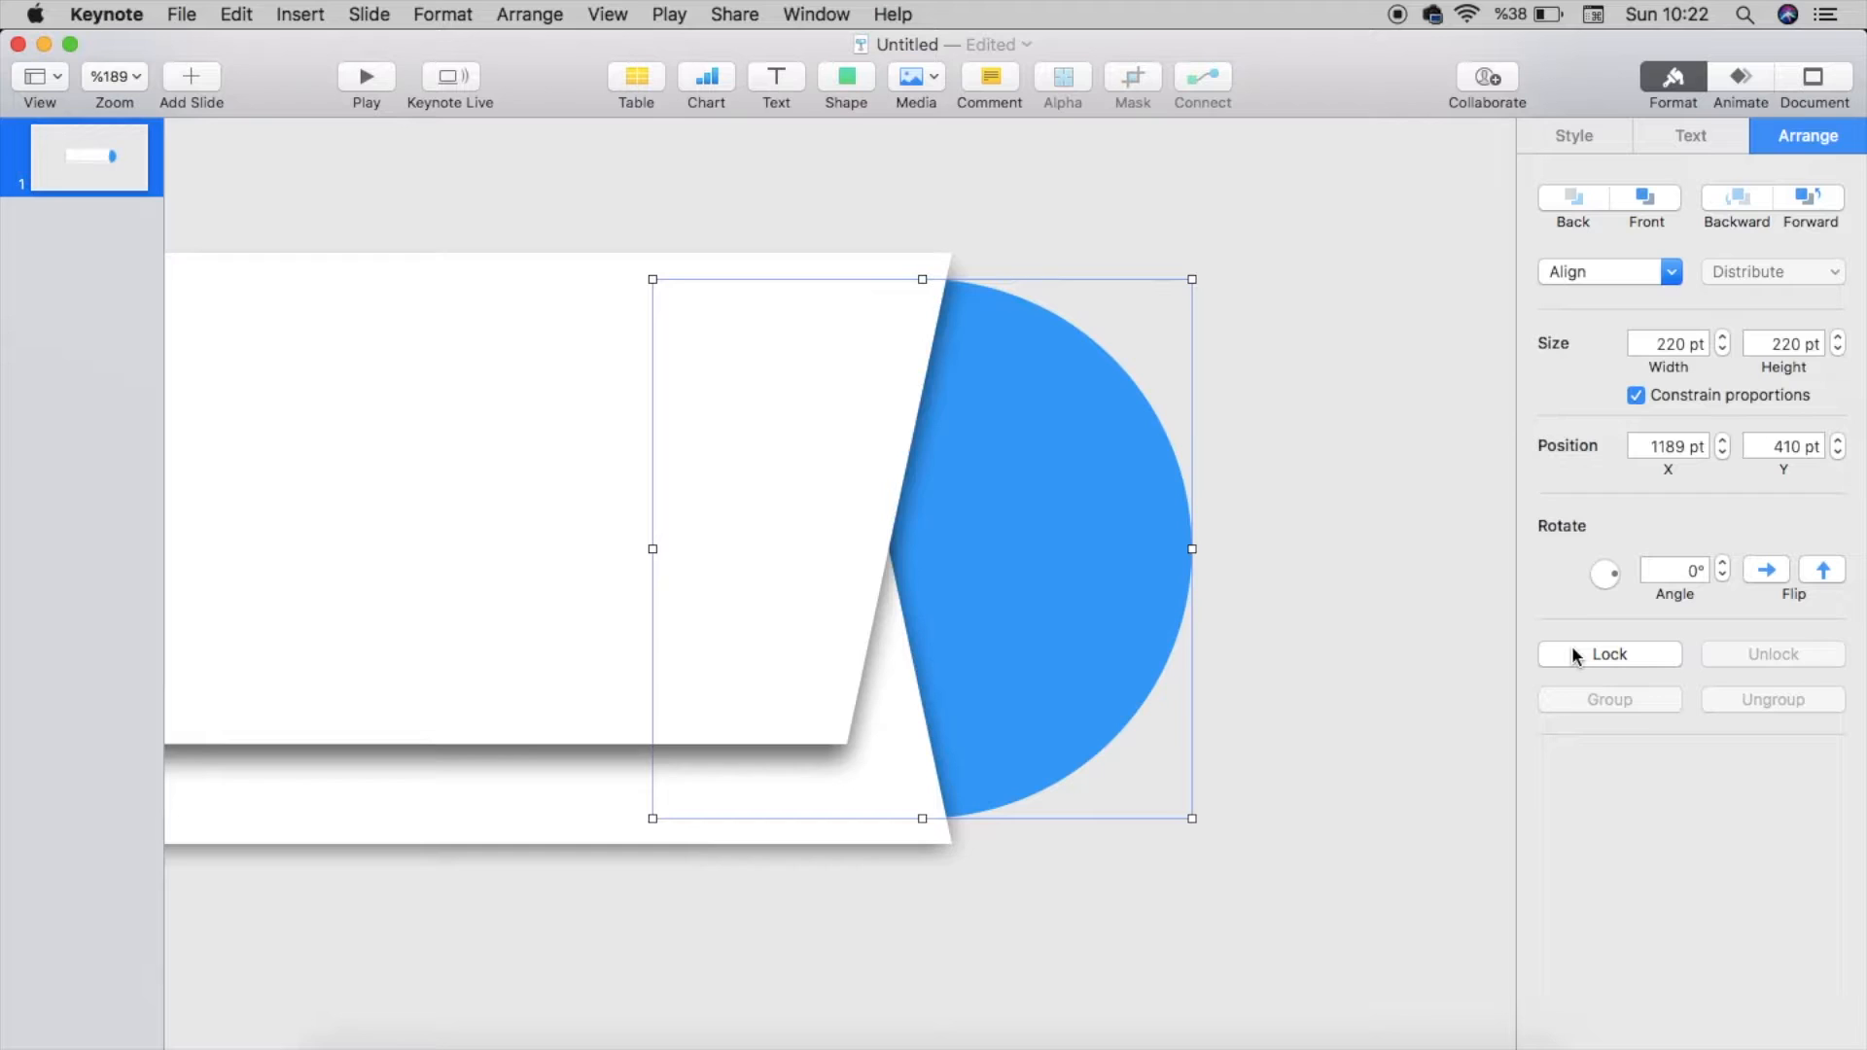
Step: Set the circle's size to 230 pt and move it to about X 1191 pt, Y 405 pt
{"action": "left_click_drag", "start_coordinate": [1689, 345], "coordinate": [1670, 341]}
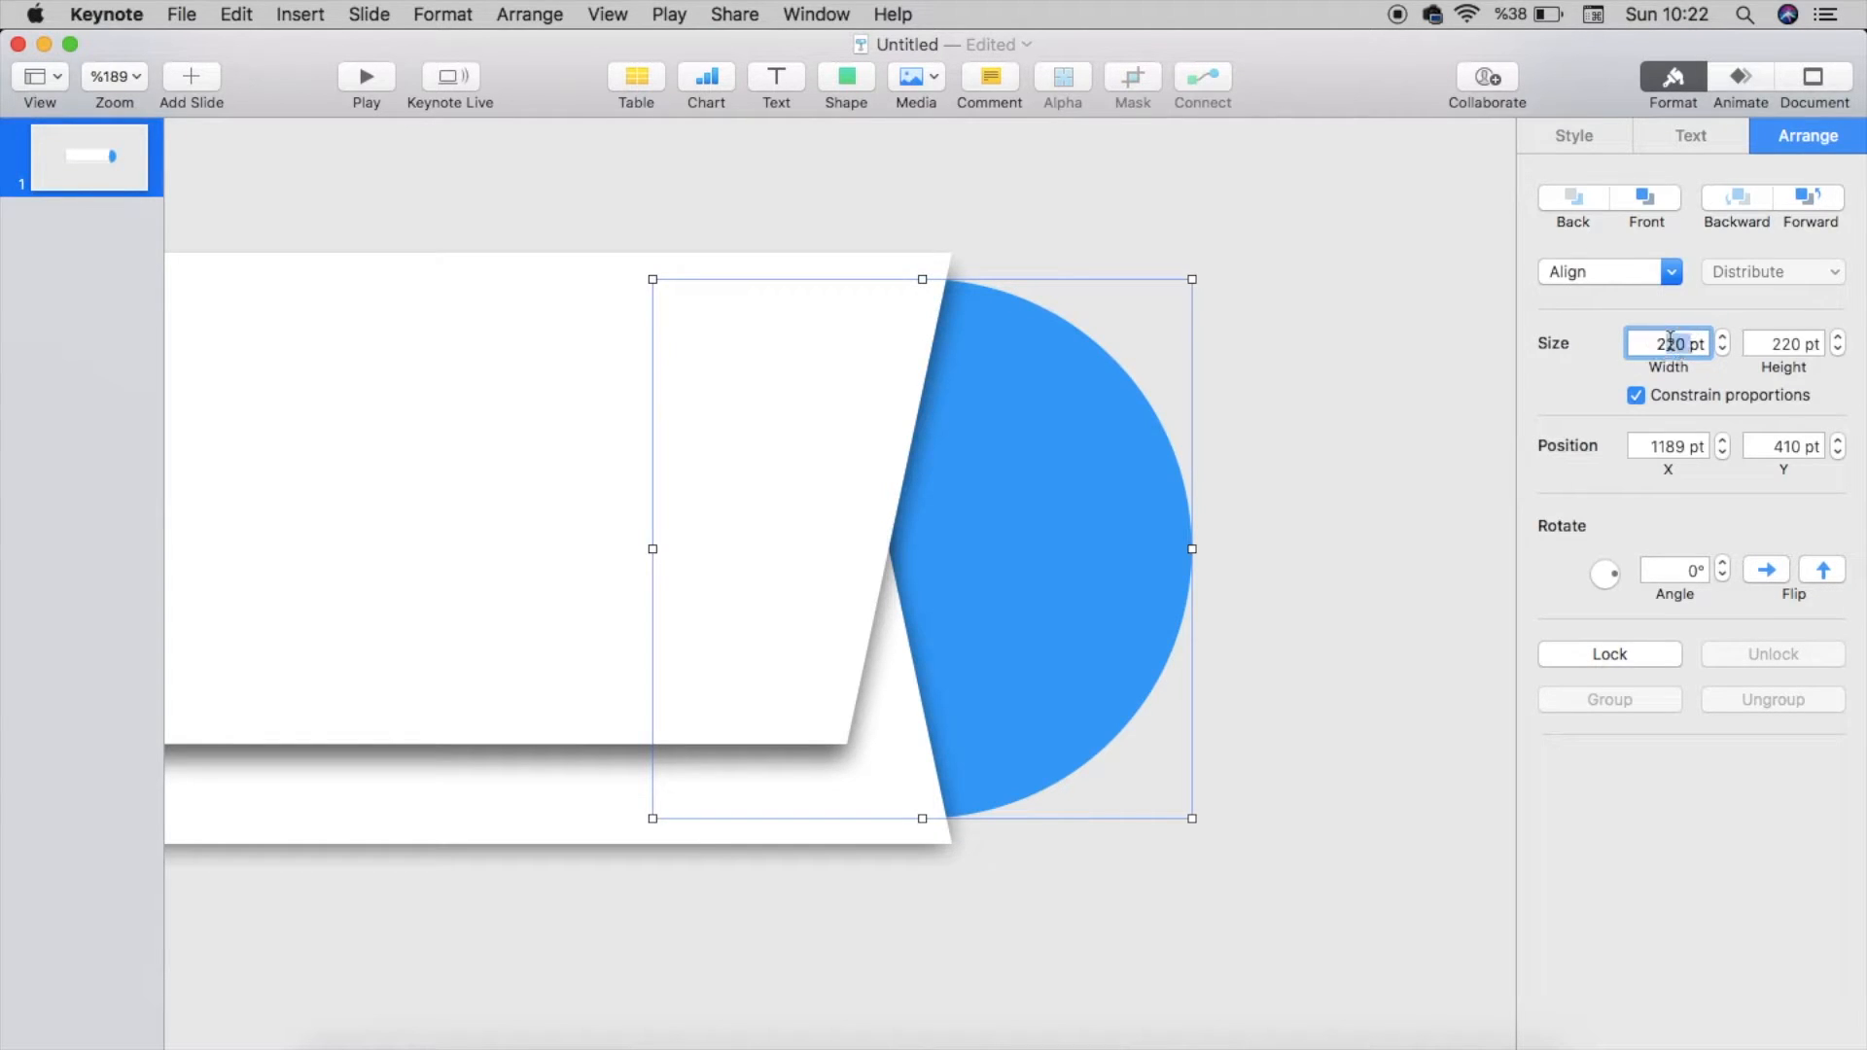
{"action": "key", "text": "Return"}
{"action": "mouse_move", "coordinate": [1088, 580]}
{"action": "left_mouse_down"}
{"action": "mouse_move", "coordinate": [1070, 574]}
{"action": "mouse_move", "coordinate": [1093, 576]}
{"action": "left_mouse_up"}
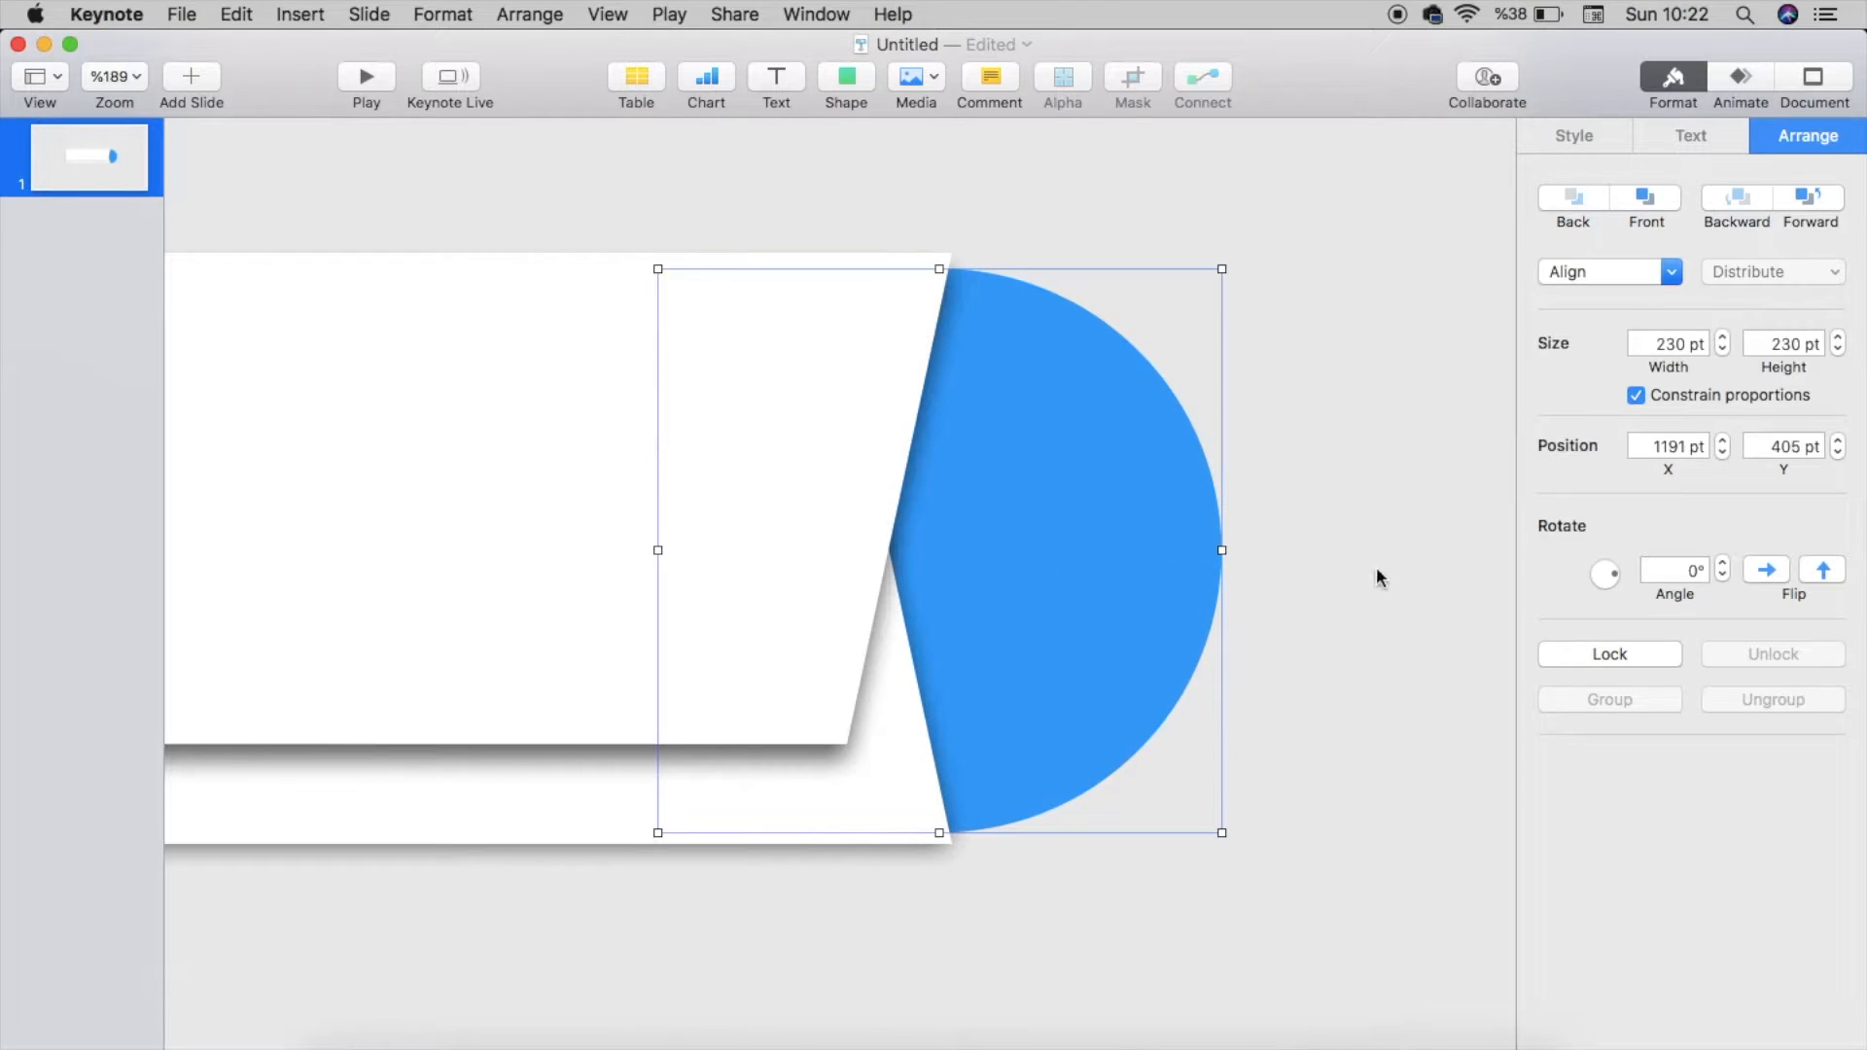
Step: Enlarge the circle to 250 pt and move it to about X 1178 pt, Y 395 pt
{"action": "left_click_drag", "start_coordinate": [1692, 344], "coordinate": [1658, 346]}
{"action": "type", "text": "25"}
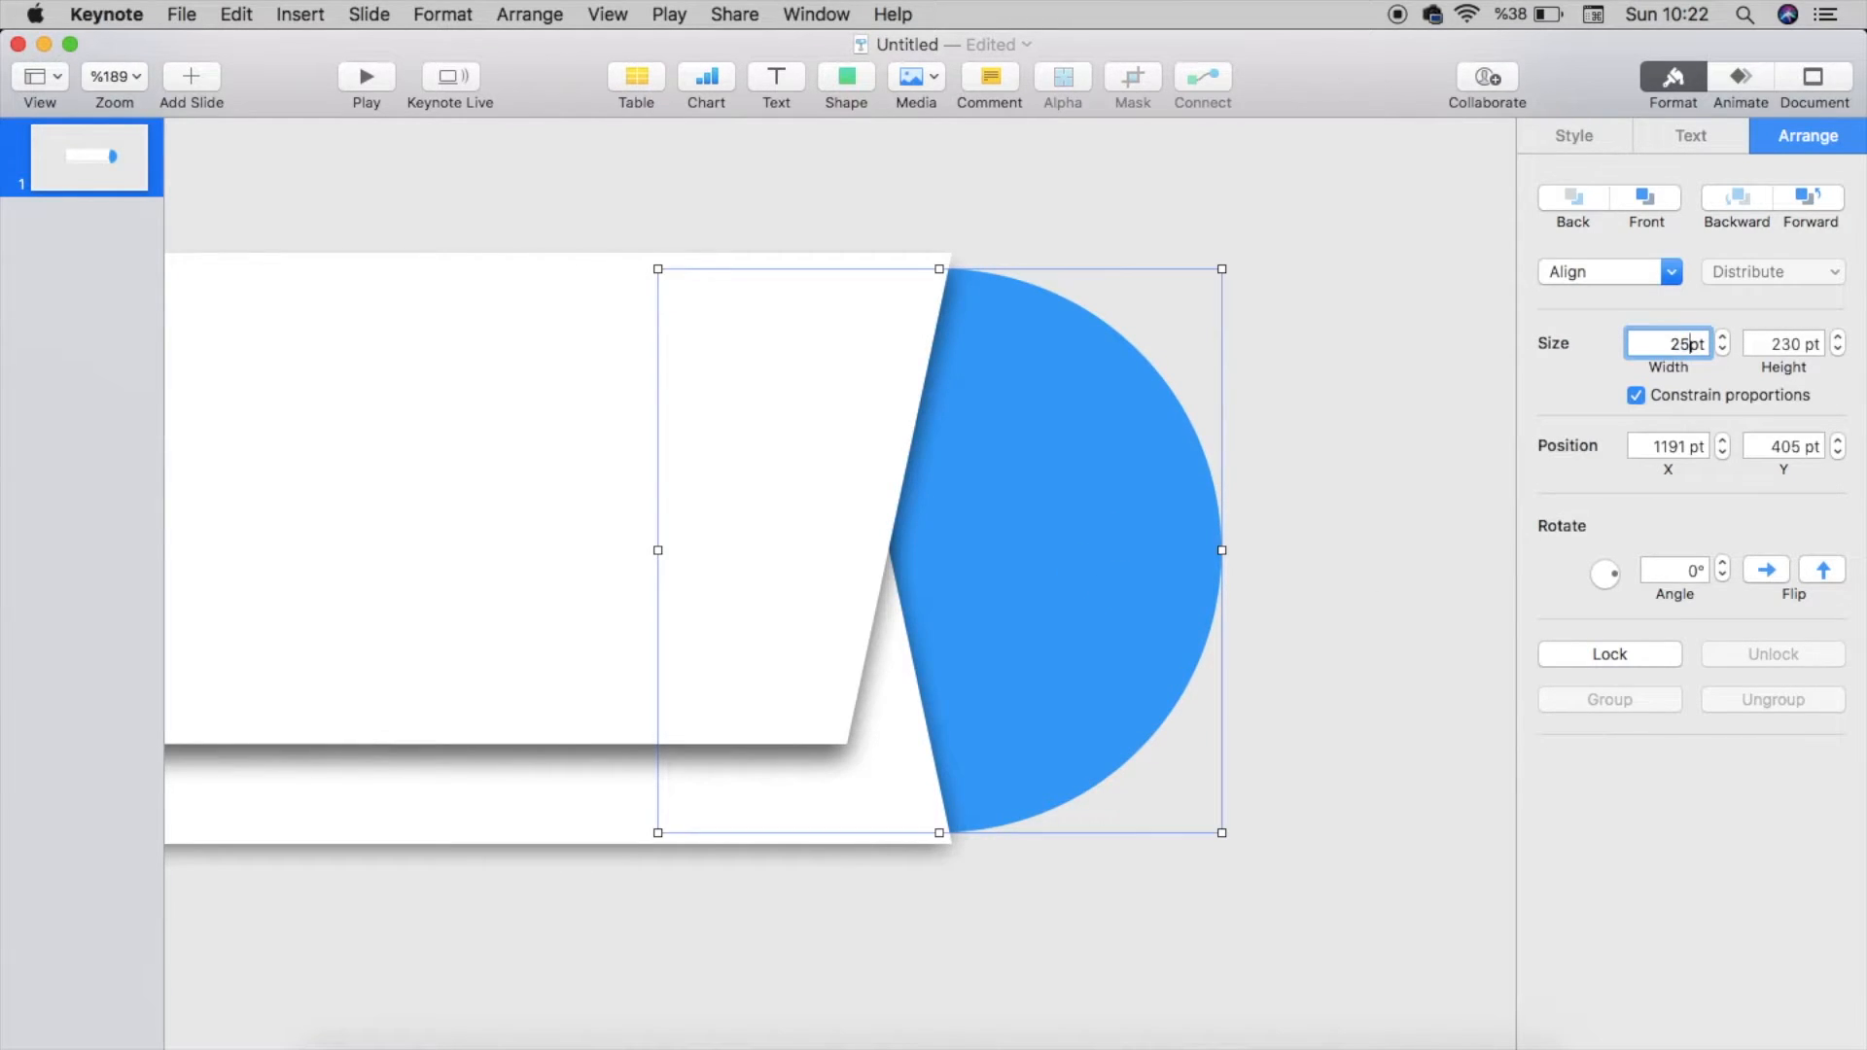
{"action": "type", "text": "0"}
{"action": "key", "text": "Return"}
{"action": "left_click_drag", "start_coordinate": [1146, 667], "coordinate": [1108, 638]}
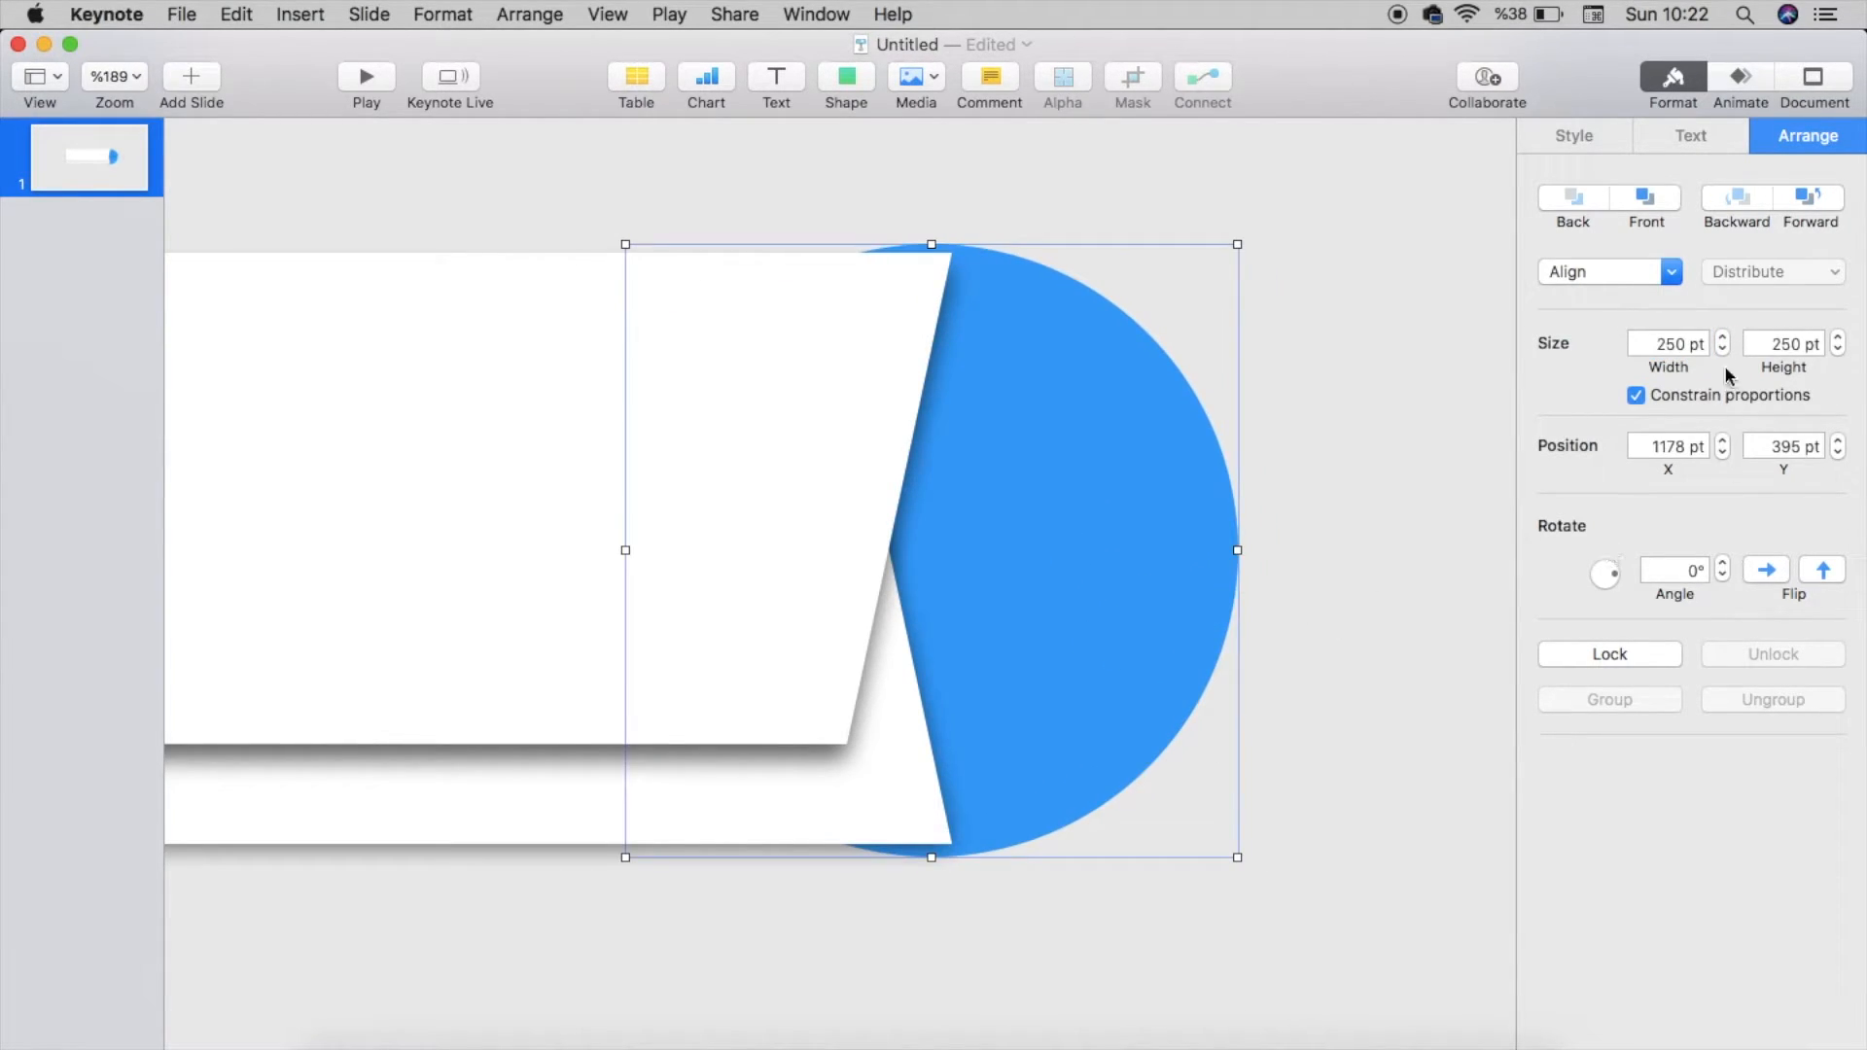
Step: Reduce the circle's size to 240 pt and move it down to Y 399 pt, level with the white shapes
{"action": "left_click", "coordinate": [1720, 349]}
{"action": "left_click", "coordinate": [1723, 352]}
{"action": "left_click", "coordinate": [1723, 352]}
{"action": "left_click", "coordinate": [1723, 352]}
{"action": "left_click", "coordinate": [1723, 352]}
{"action": "left_click", "coordinate": [1723, 352]}
{"action": "left_click_drag", "start_coordinate": [1033, 633], "coordinate": [1034, 646]}
{"action": "scroll", "coordinate": [1030, 640], "scroll_direction": "down", "scroll_amount": 5}
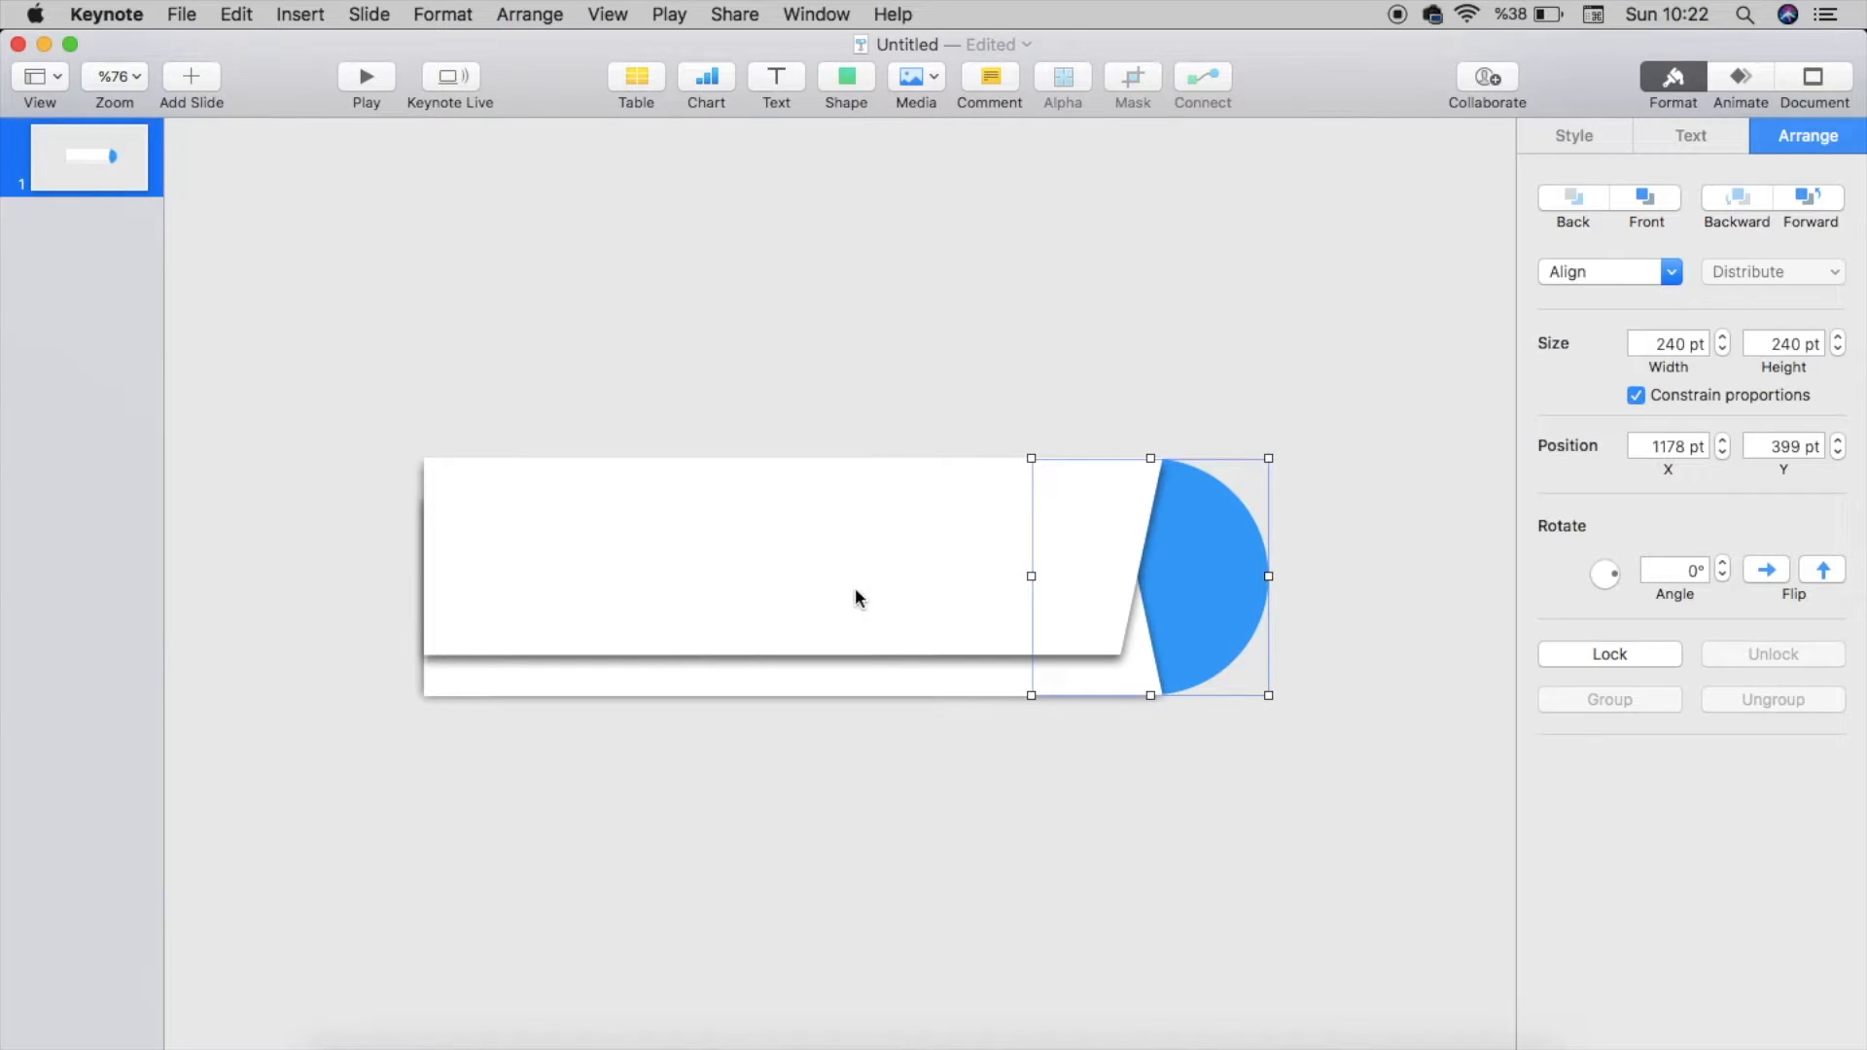
Step: Shift all the banner shapes right together and place a new square over the white shapes' left end
{"action": "left_click_drag", "start_coordinate": [330, 375], "coordinate": [1379, 881]}
{"action": "left_click_drag", "start_coordinate": [807, 590], "coordinate": [892, 598]}
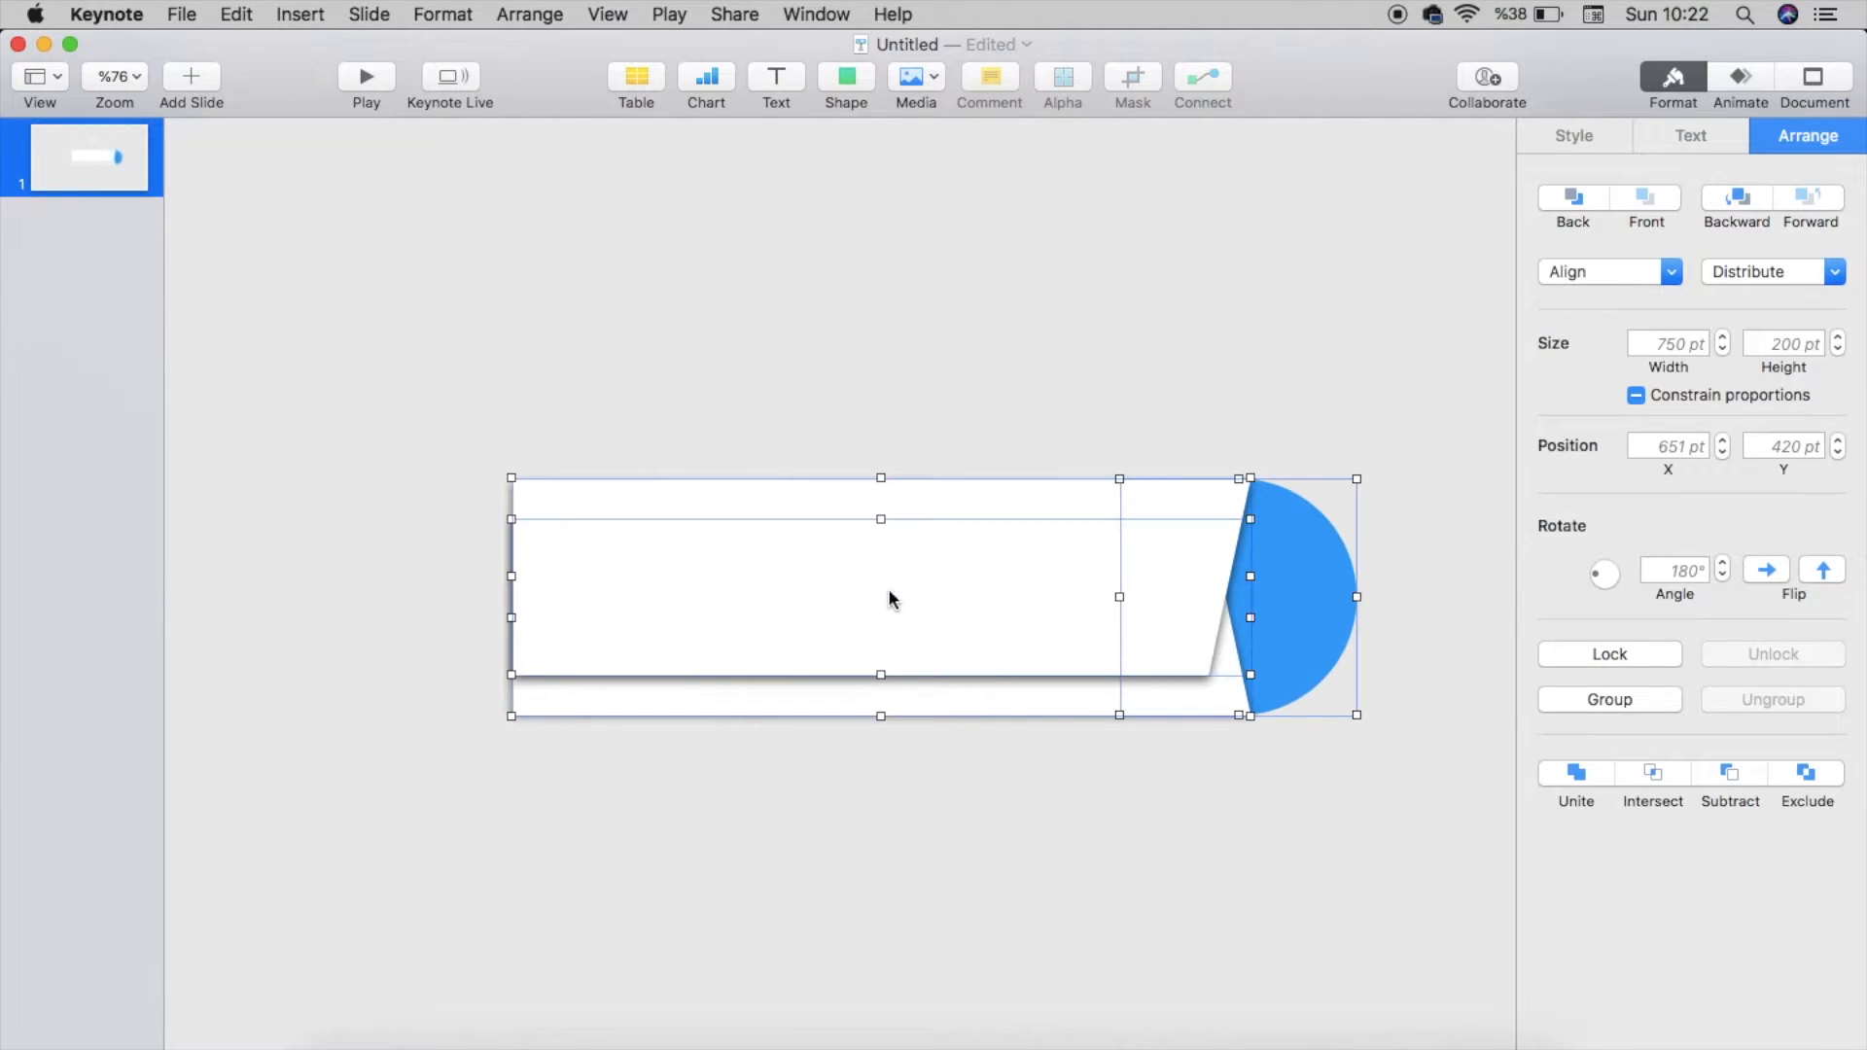
{"action": "left_click", "coordinate": [848, 83]}
{"action": "left_click", "coordinate": [837, 280]}
{"action": "left_click_drag", "start_coordinate": [824, 608], "coordinate": [496, 642]}
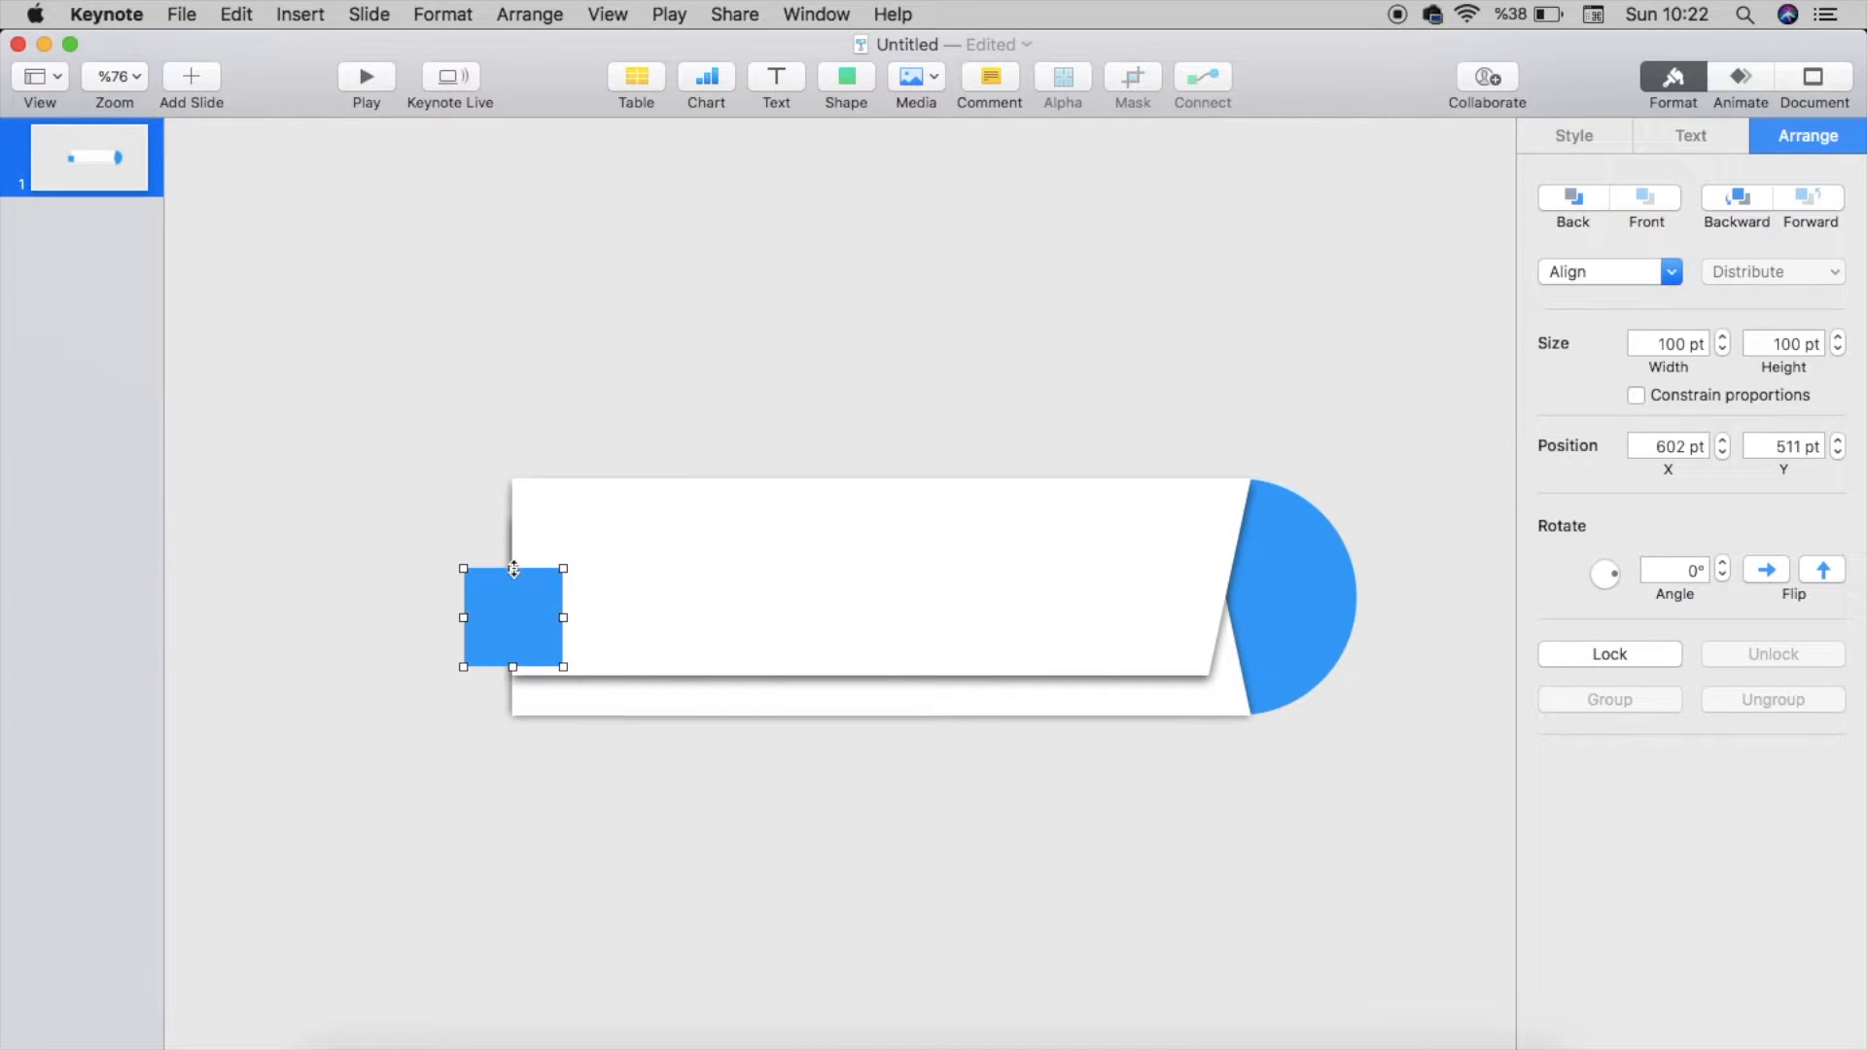
Step: Stretch the square to about 240 × 286 pt so it overhangs the banner above, below and to the left
{"action": "left_click_drag", "start_coordinate": [513, 569], "coordinate": [513, 455]}
{"action": "left_click_drag", "start_coordinate": [512, 667], "coordinate": [512, 738]}
{"action": "left_click_drag", "start_coordinate": [463, 598], "coordinate": [321, 588]}
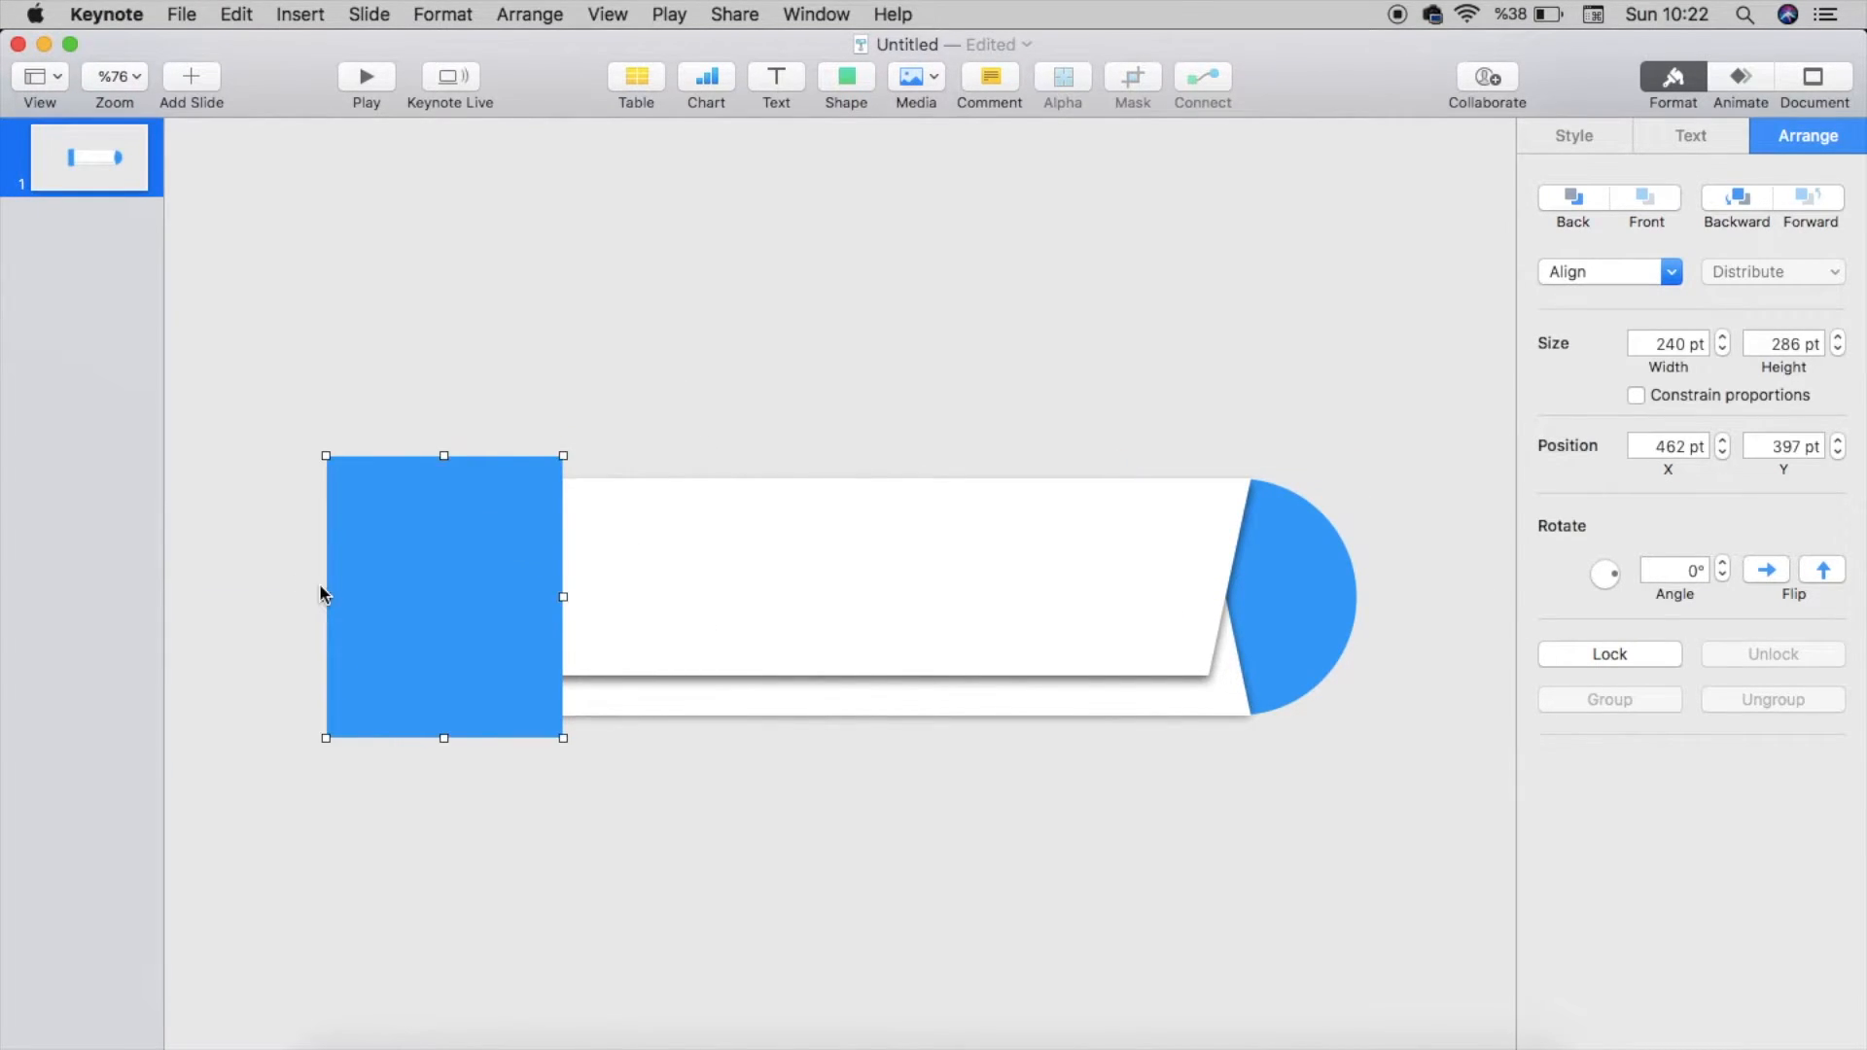
Step: Change the stretched rectangle's fill from blue to white
{"action": "scroll", "coordinate": [319, 583], "scroll_direction": "up", "scroll_amount": 5}
{"action": "left_click", "coordinate": [623, 707]}
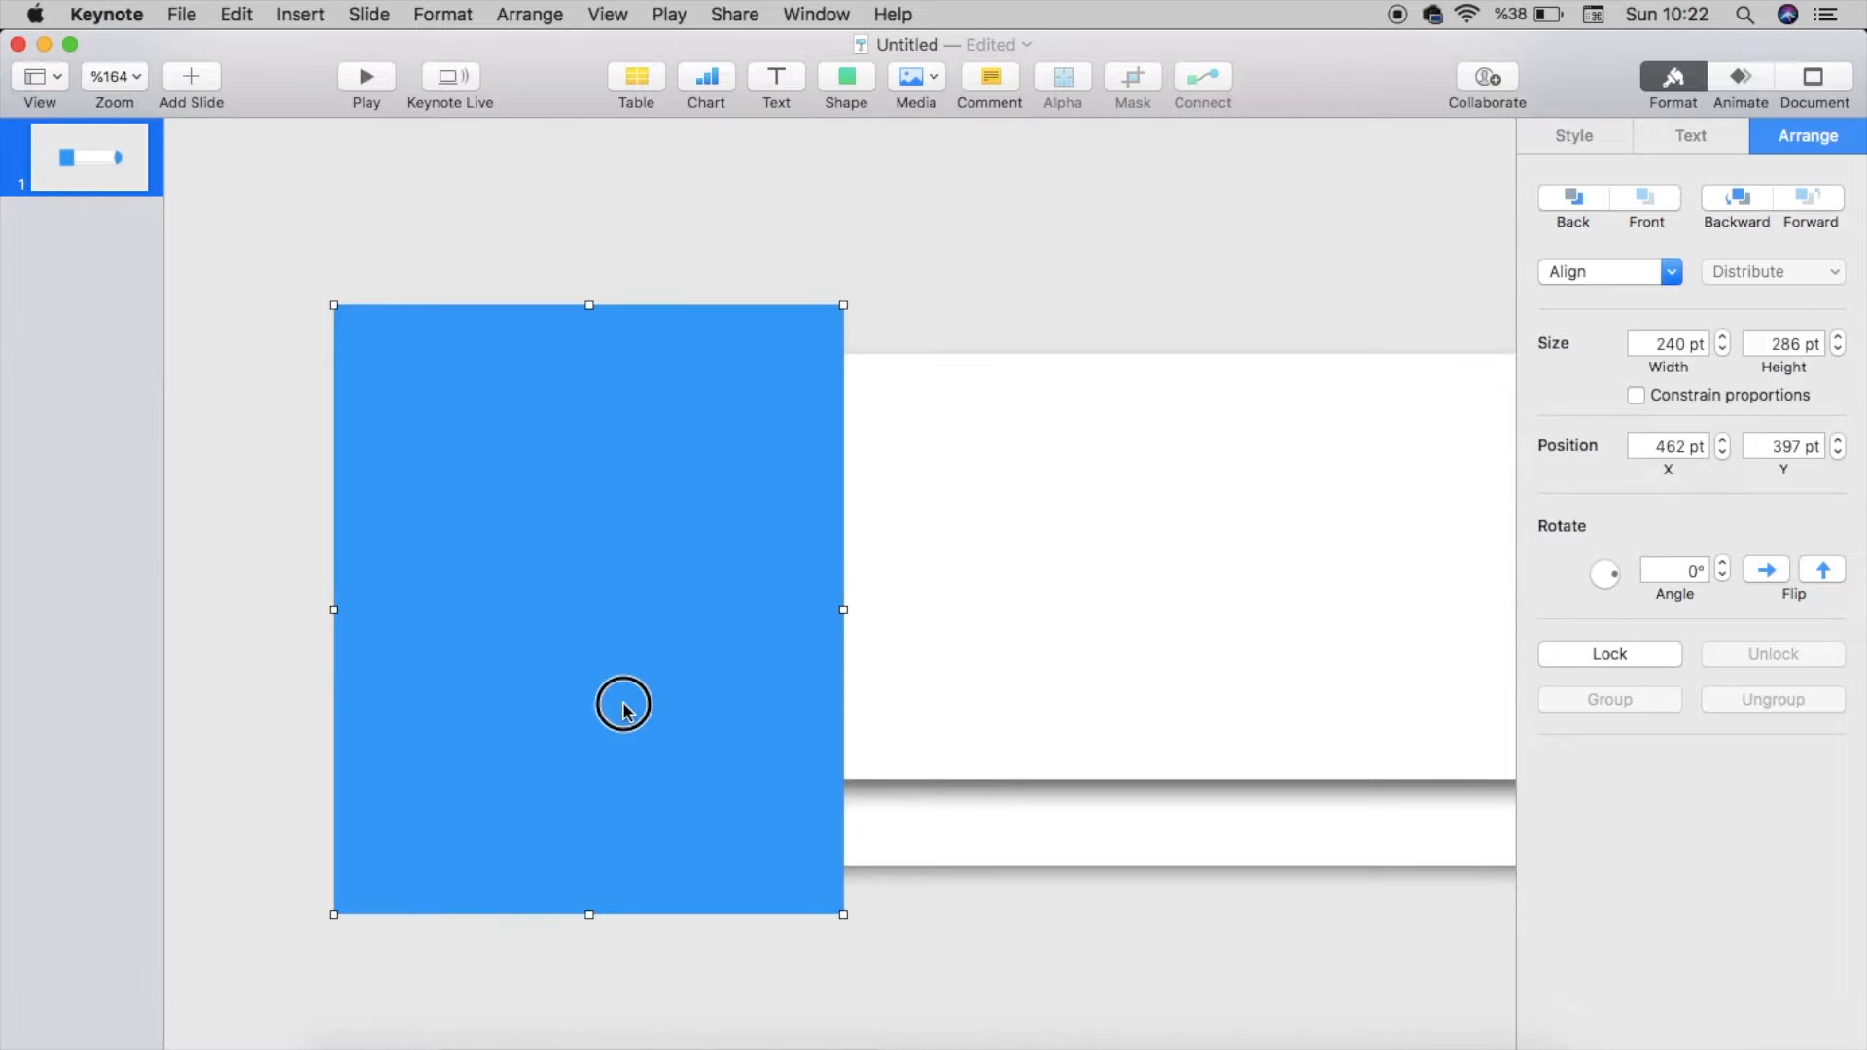
{"action": "left_click", "coordinate": [1577, 136]}
{"action": "left_click", "coordinate": [1568, 502]}
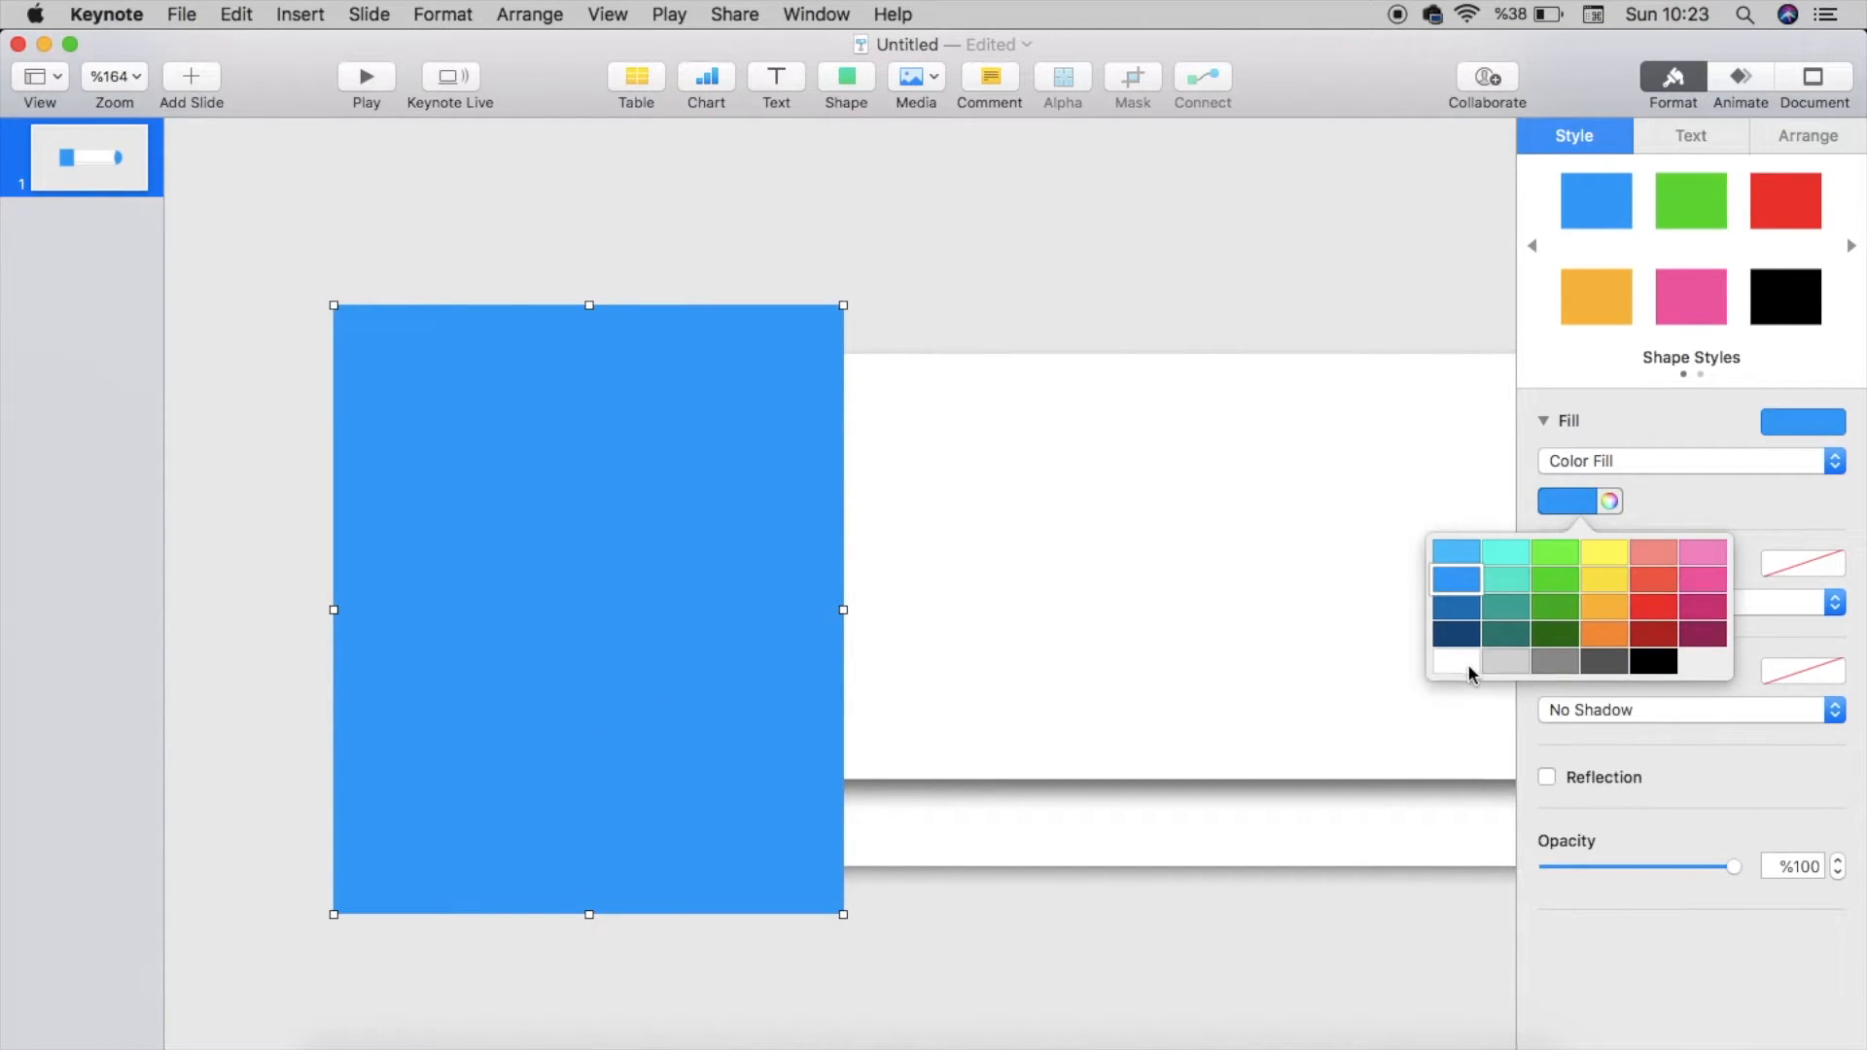
{"action": "left_click", "coordinate": [1468, 670]}
Step: Give the white rectangle a drop shadow angled at 353.7°, with a 4 pt offset and 8 pt blur
{"action": "left_click", "coordinate": [1619, 704]}
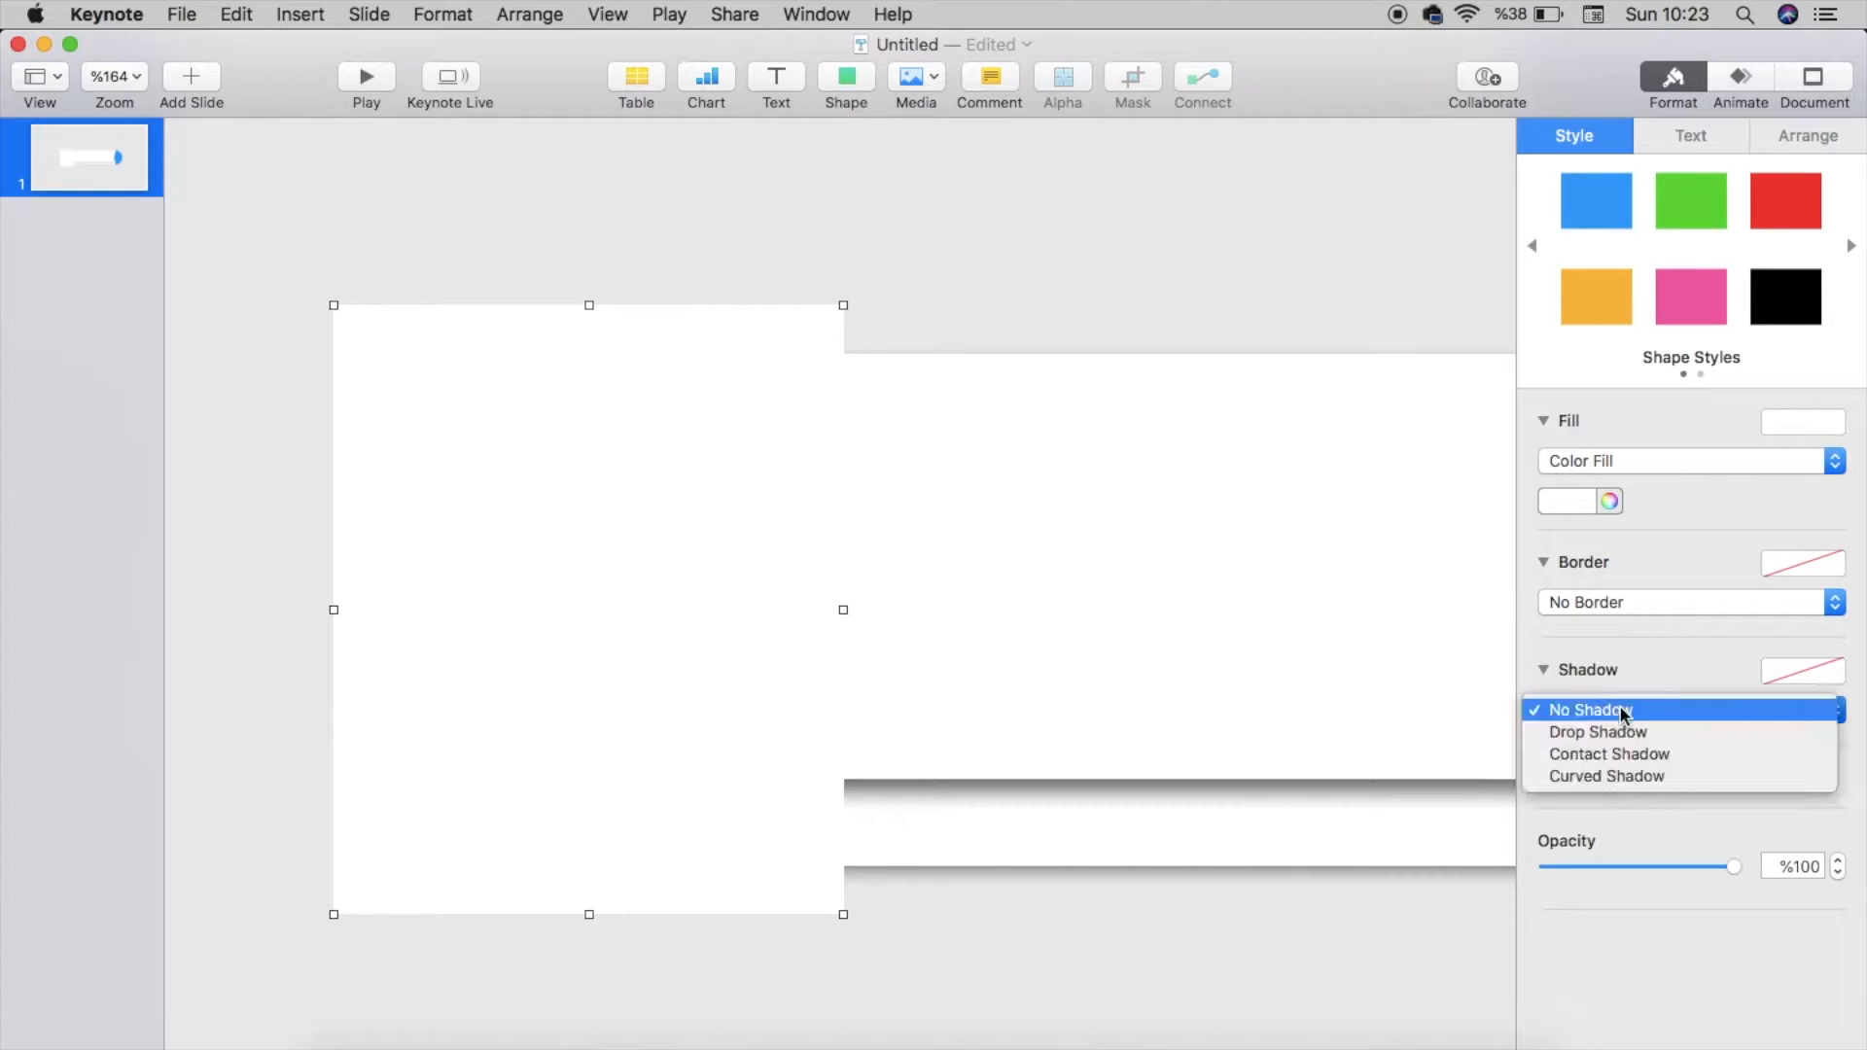
{"action": "left_click", "coordinate": [1613, 725]}
{"action": "left_click_drag", "start_coordinate": [1602, 966], "coordinate": [1646, 948]}
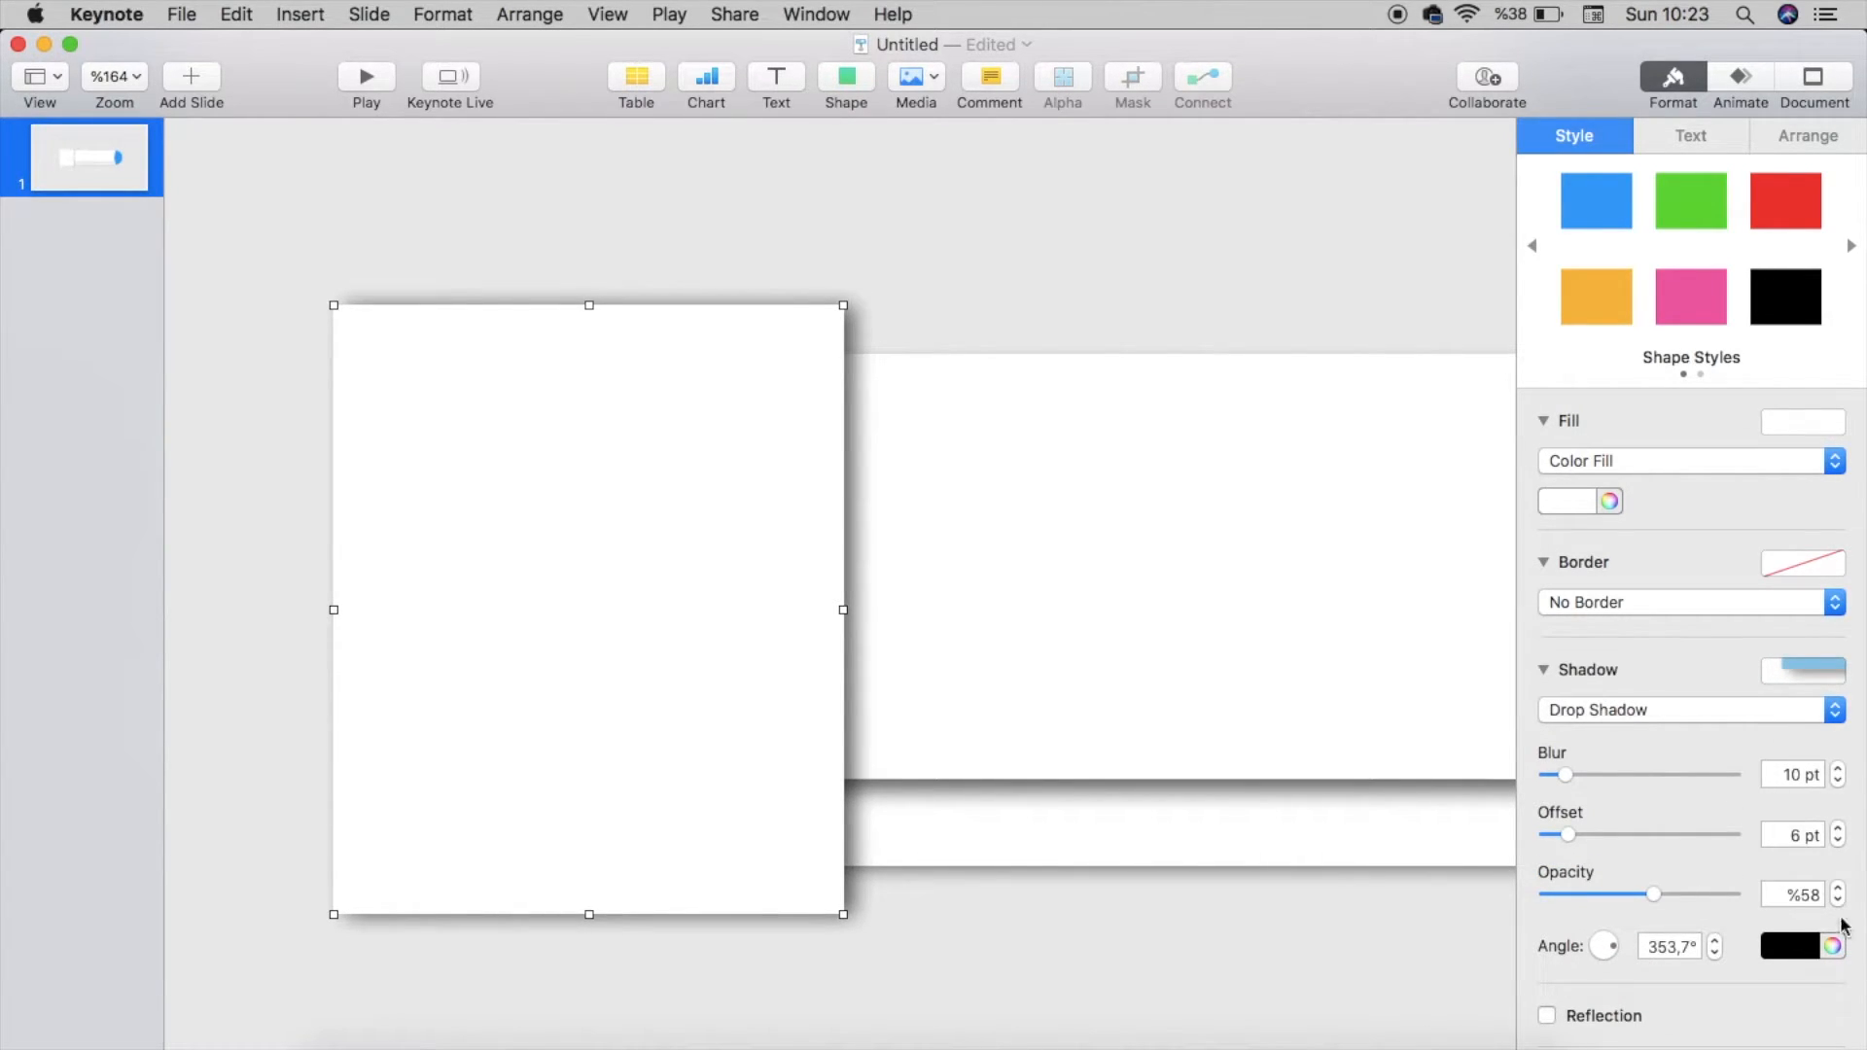
{"action": "left_click", "coordinate": [1839, 843]}
{"action": "left_click", "coordinate": [1839, 843]}
{"action": "left_click", "coordinate": [1838, 783]}
{"action": "left_click", "coordinate": [1838, 784]}
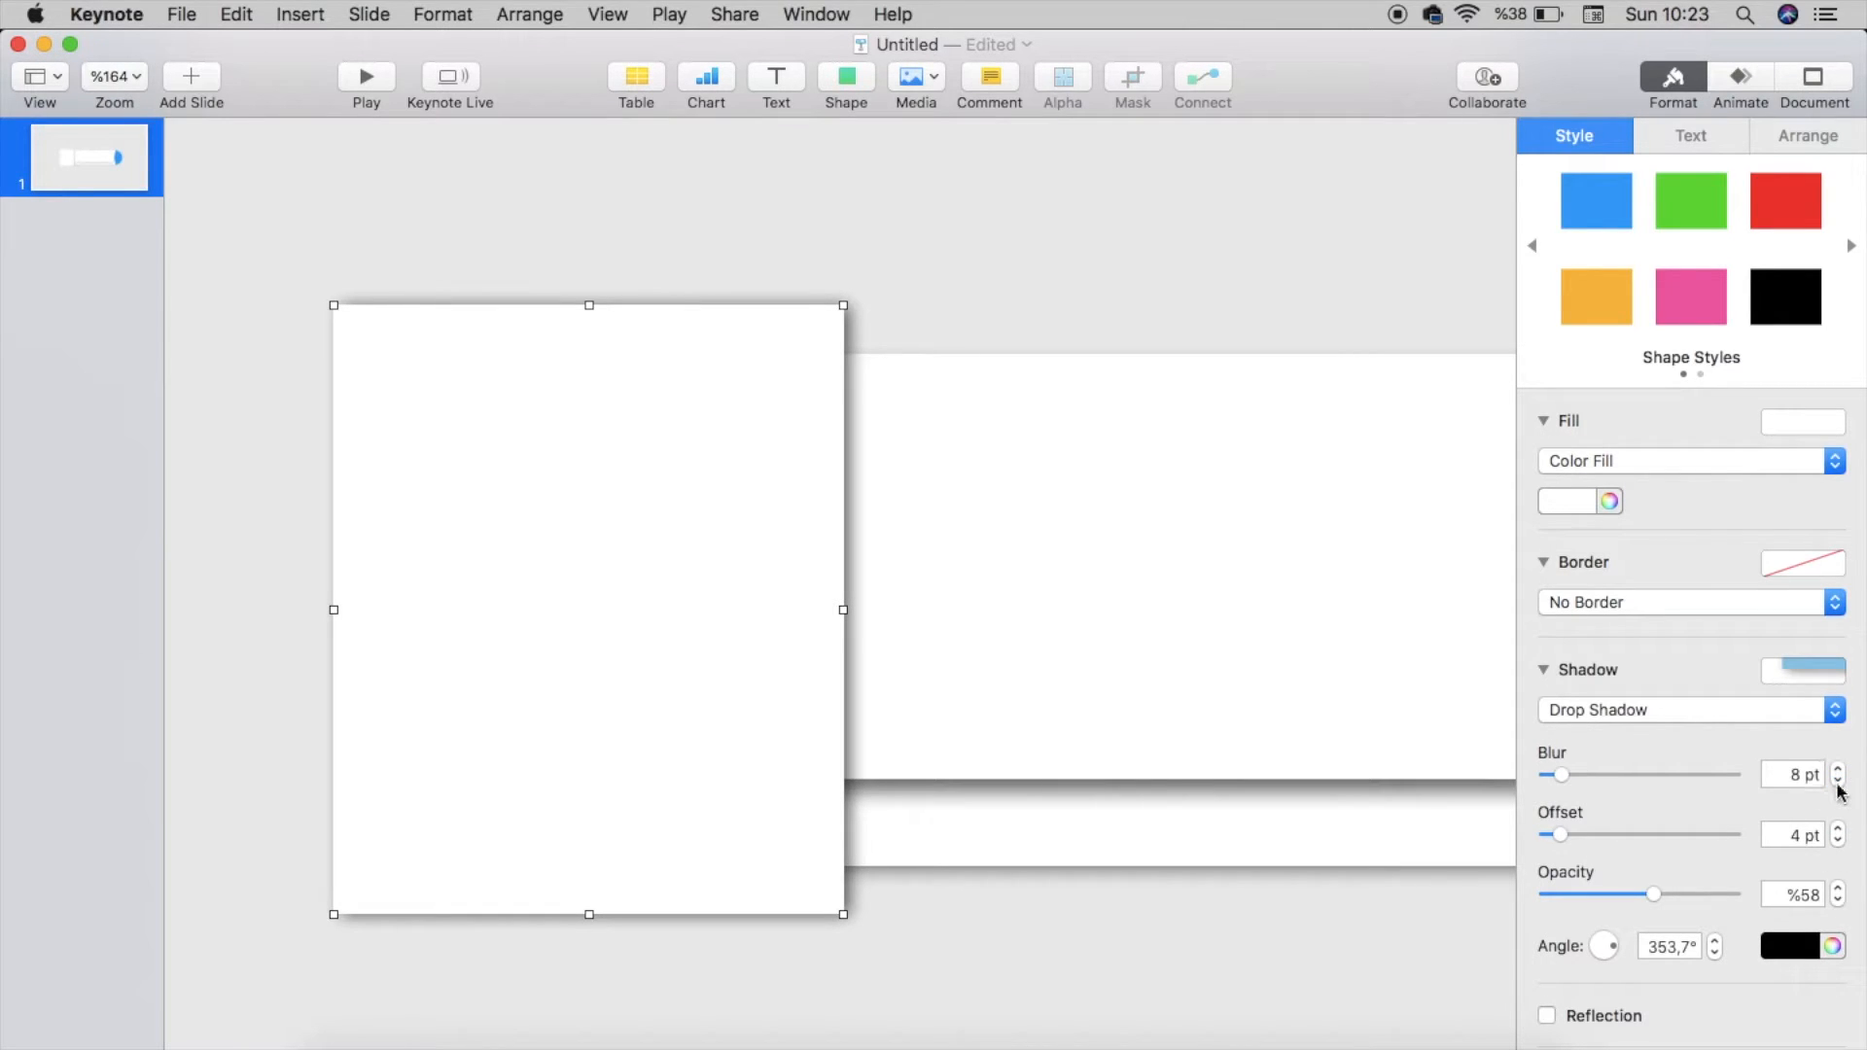
Step: Duplicate the white rectangle in place and extend the copy beyond the original upward, downward and to the left
{"action": "right_click", "coordinate": [620, 634]}
{"action": "left_click", "coordinate": [686, 793]}
{"action": "left_click_drag", "start_coordinate": [684, 825], "coordinate": [656, 803]}
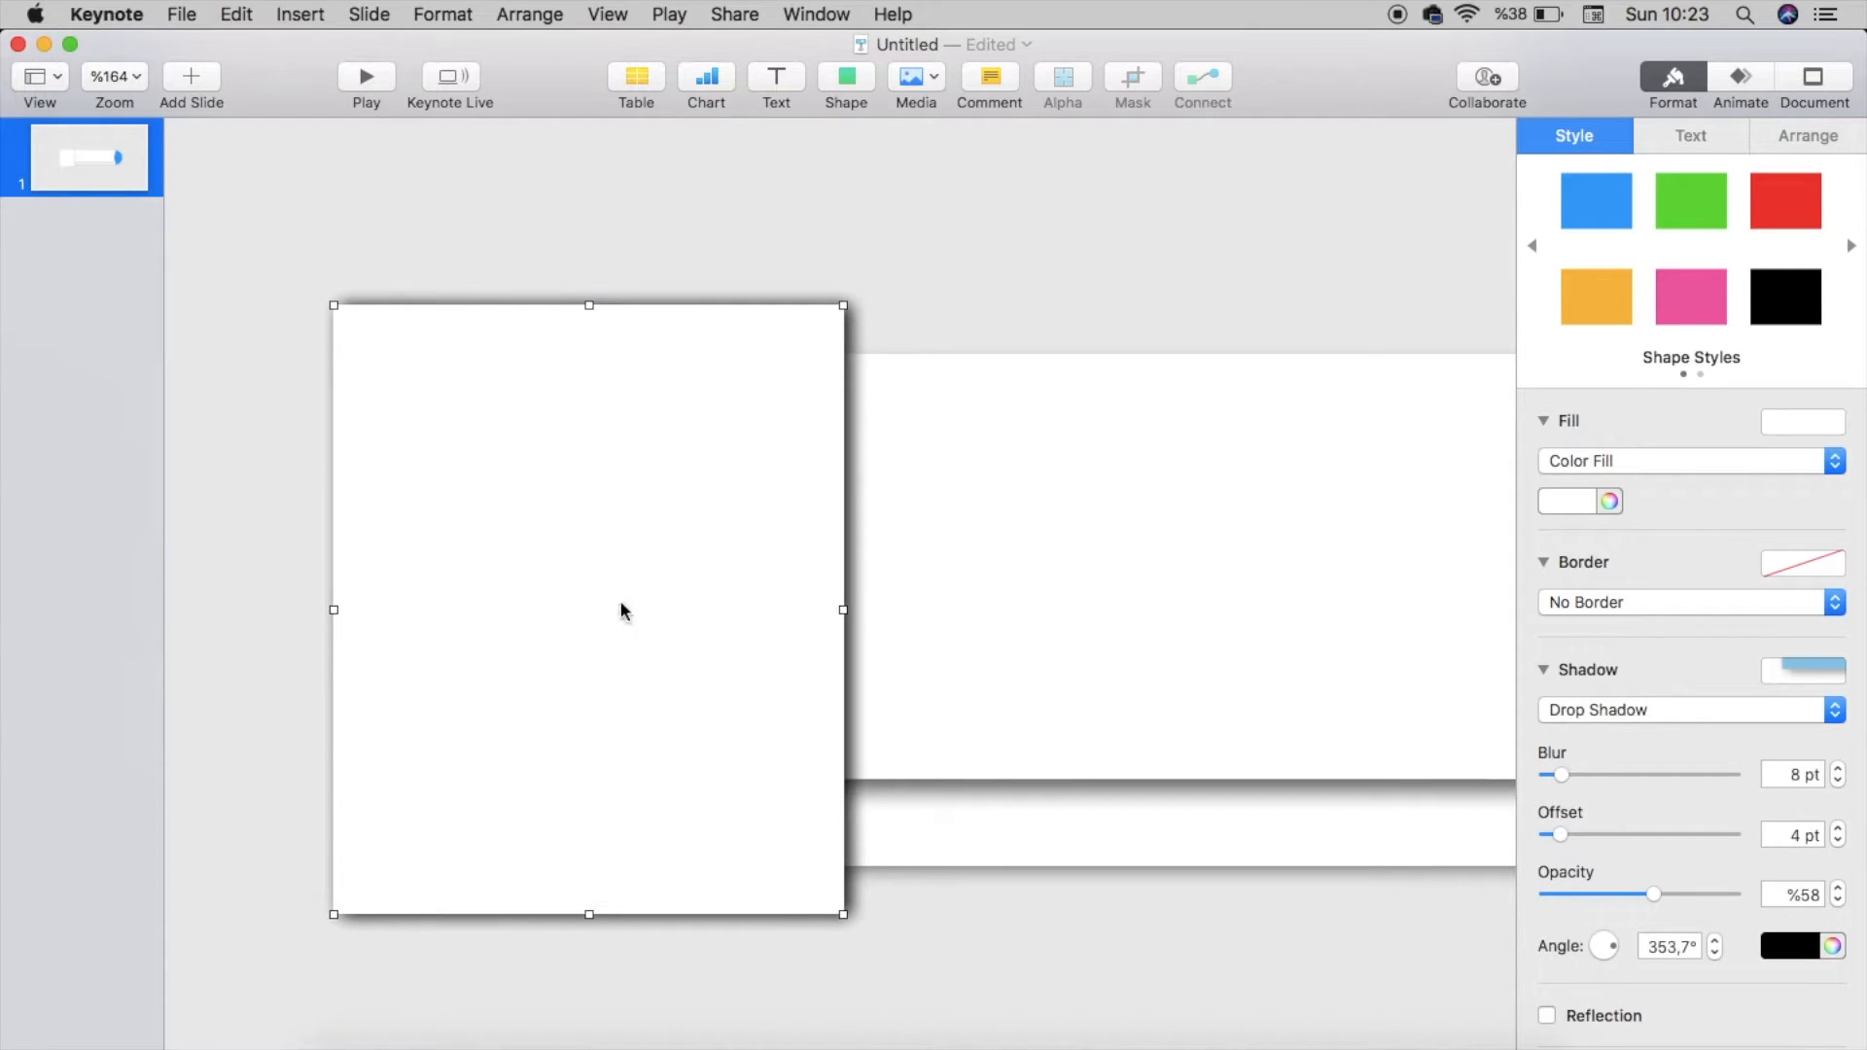
{"action": "left_click_drag", "start_coordinate": [591, 309], "coordinate": [589, 210]}
{"action": "left_click_drag", "start_coordinate": [589, 917], "coordinate": [583, 983]}
{"action": "left_click_drag", "start_coordinate": [334, 596], "coordinate": [241, 587]}
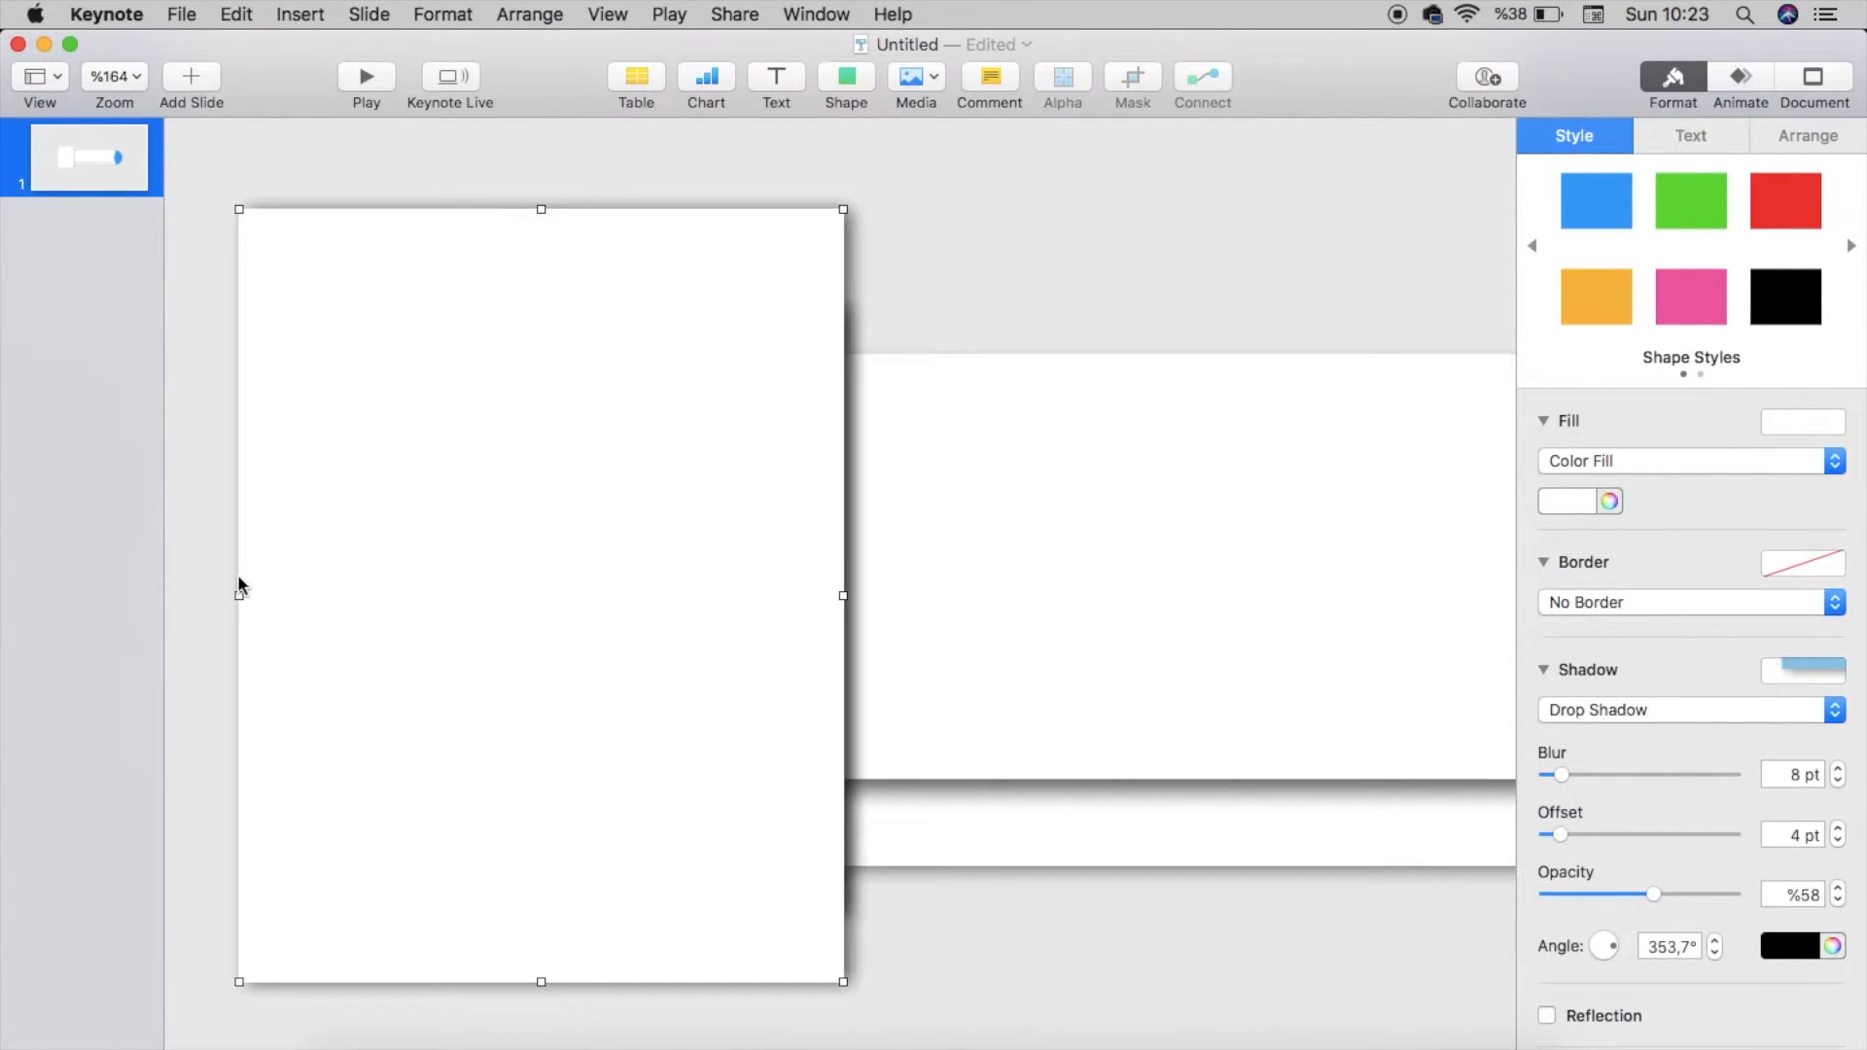
Step: Remove the enlarged rectangle's shadow and fill it with Mercury grey to match the slide background
{"action": "left_click", "coordinate": [1612, 714]}
{"action": "left_click", "coordinate": [1610, 685]}
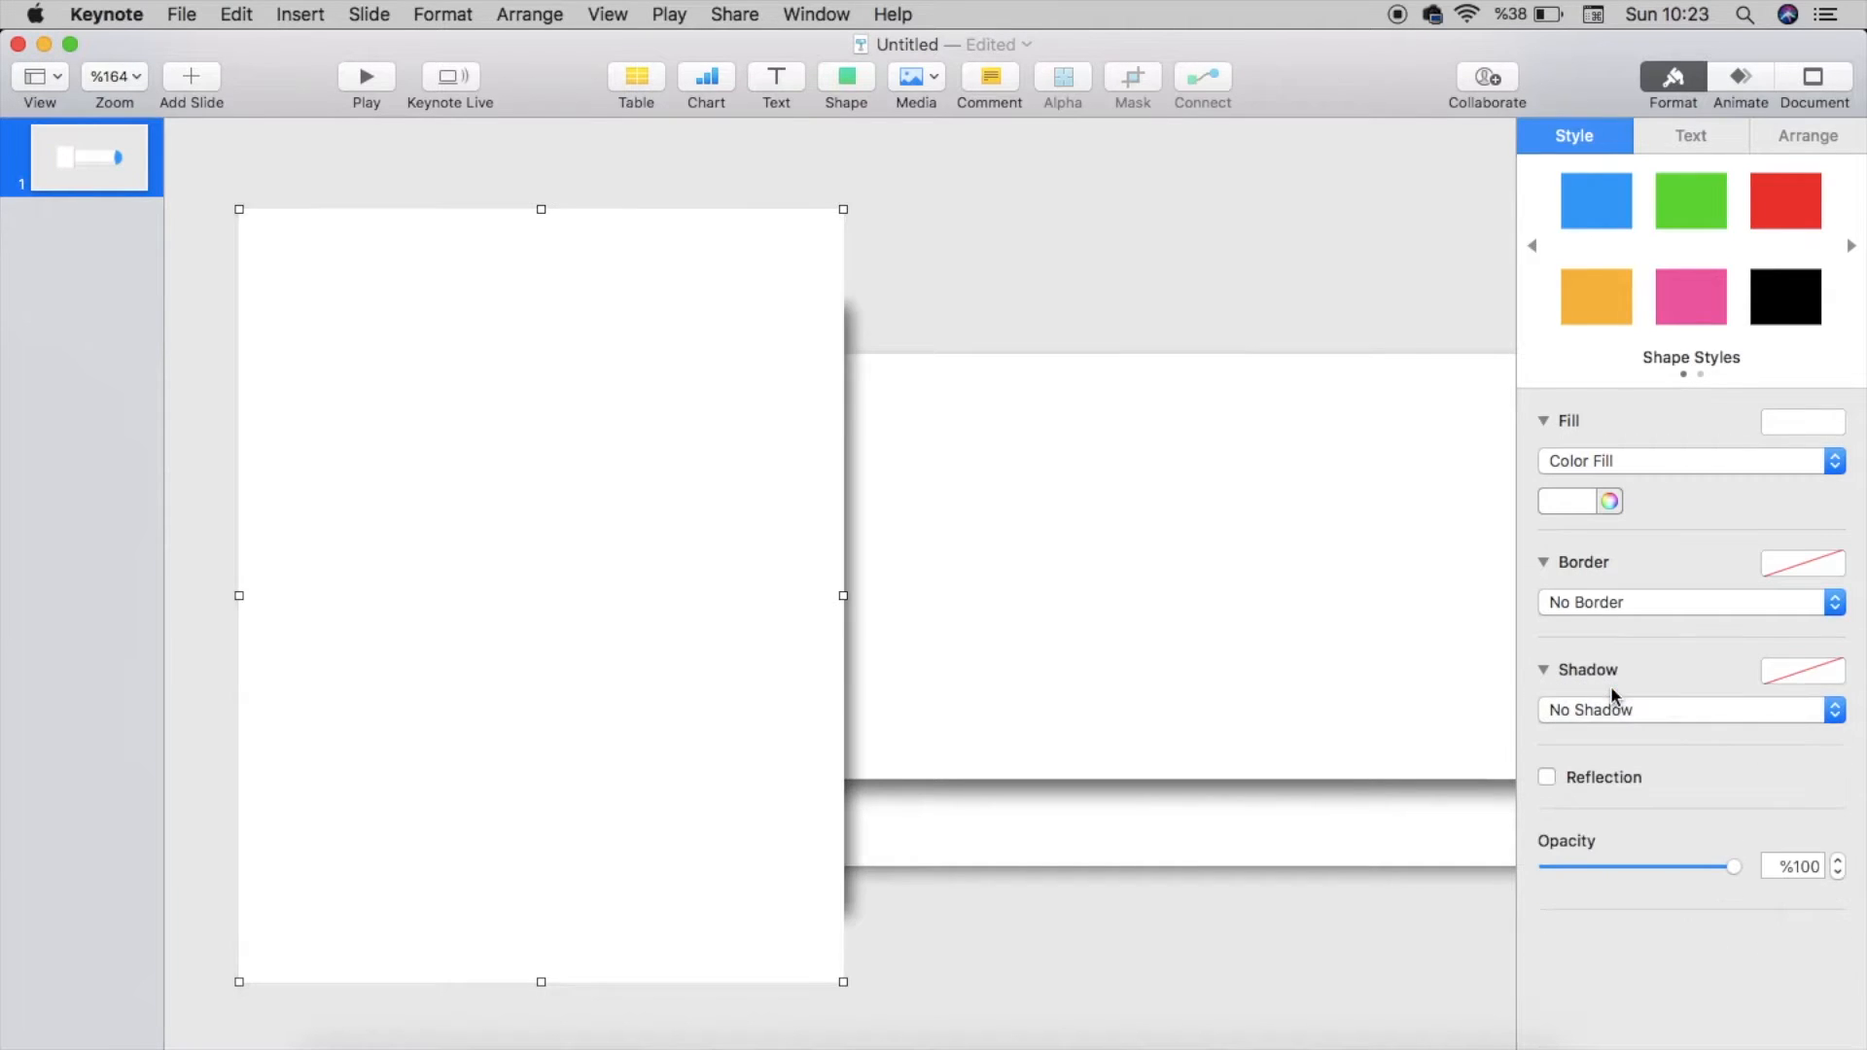
{"action": "left_click", "coordinate": [1610, 502]}
{"action": "left_click", "coordinate": [281, 556]}
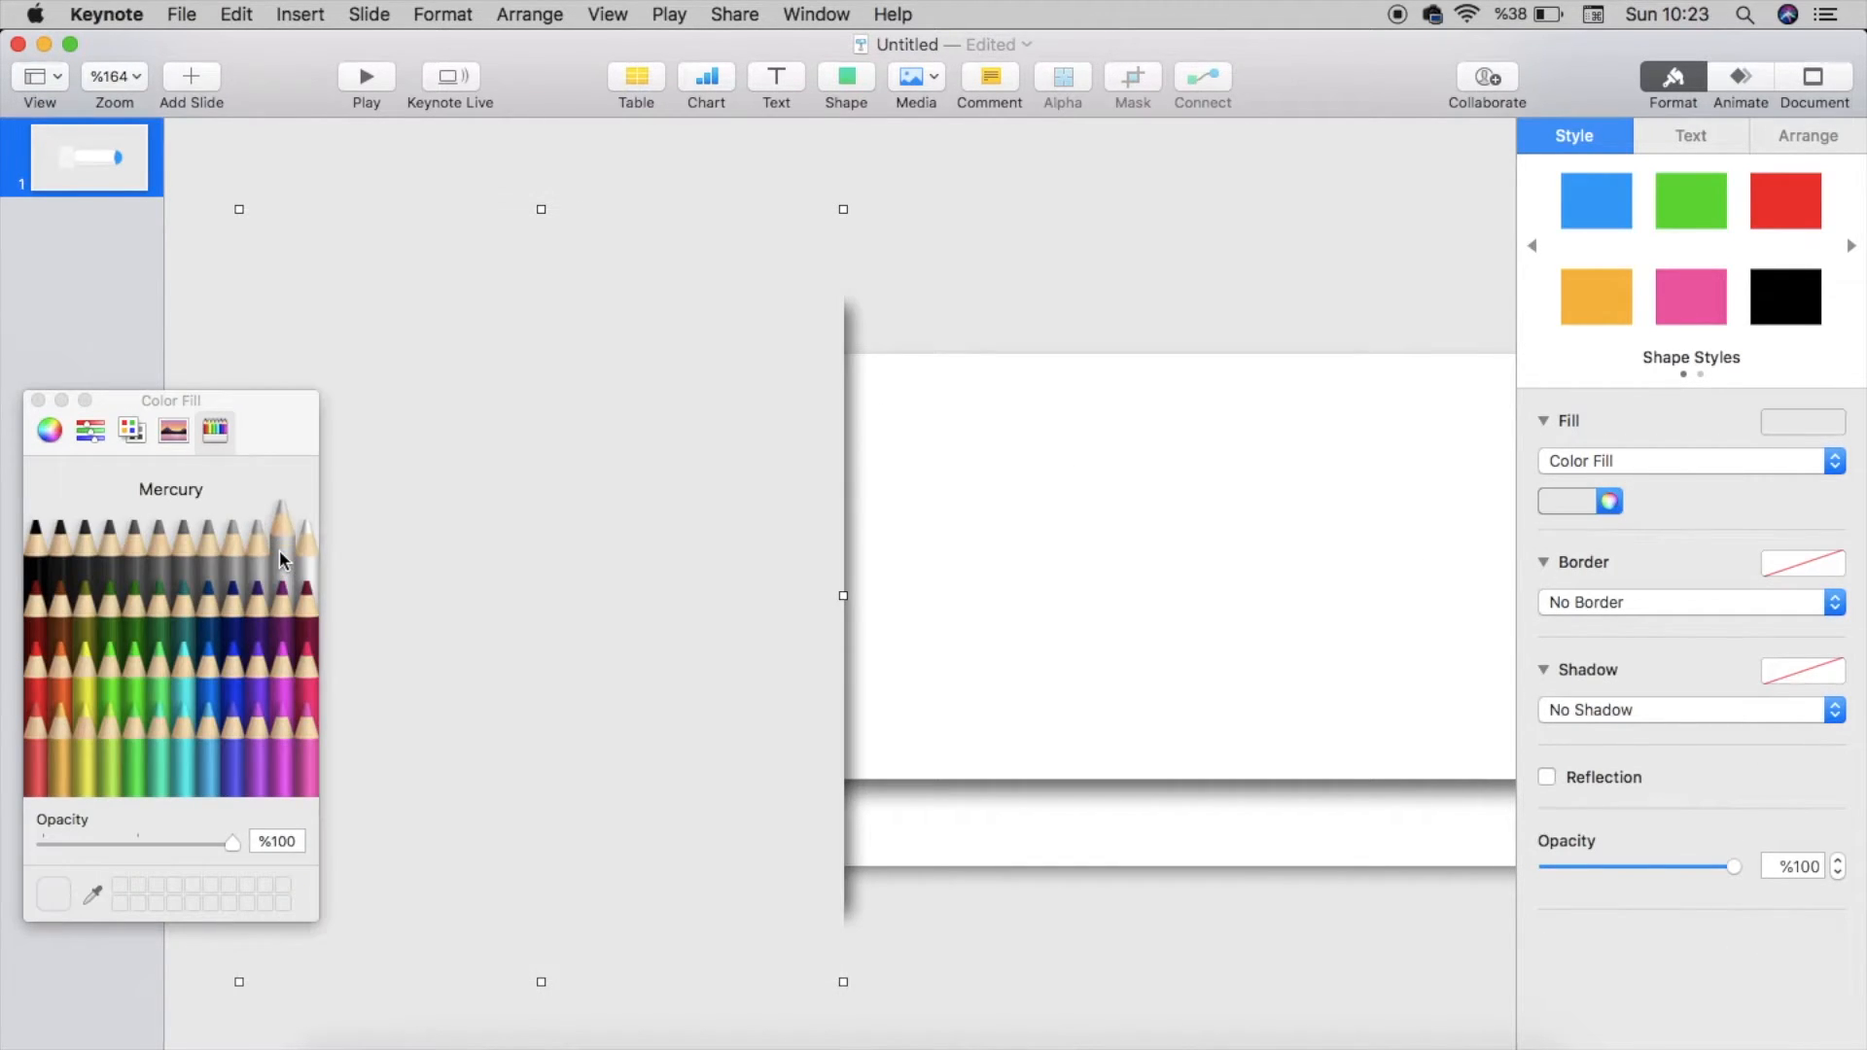
{"action": "left_click", "coordinate": [981, 274]}
{"action": "key", "text": "shift+super+0"}
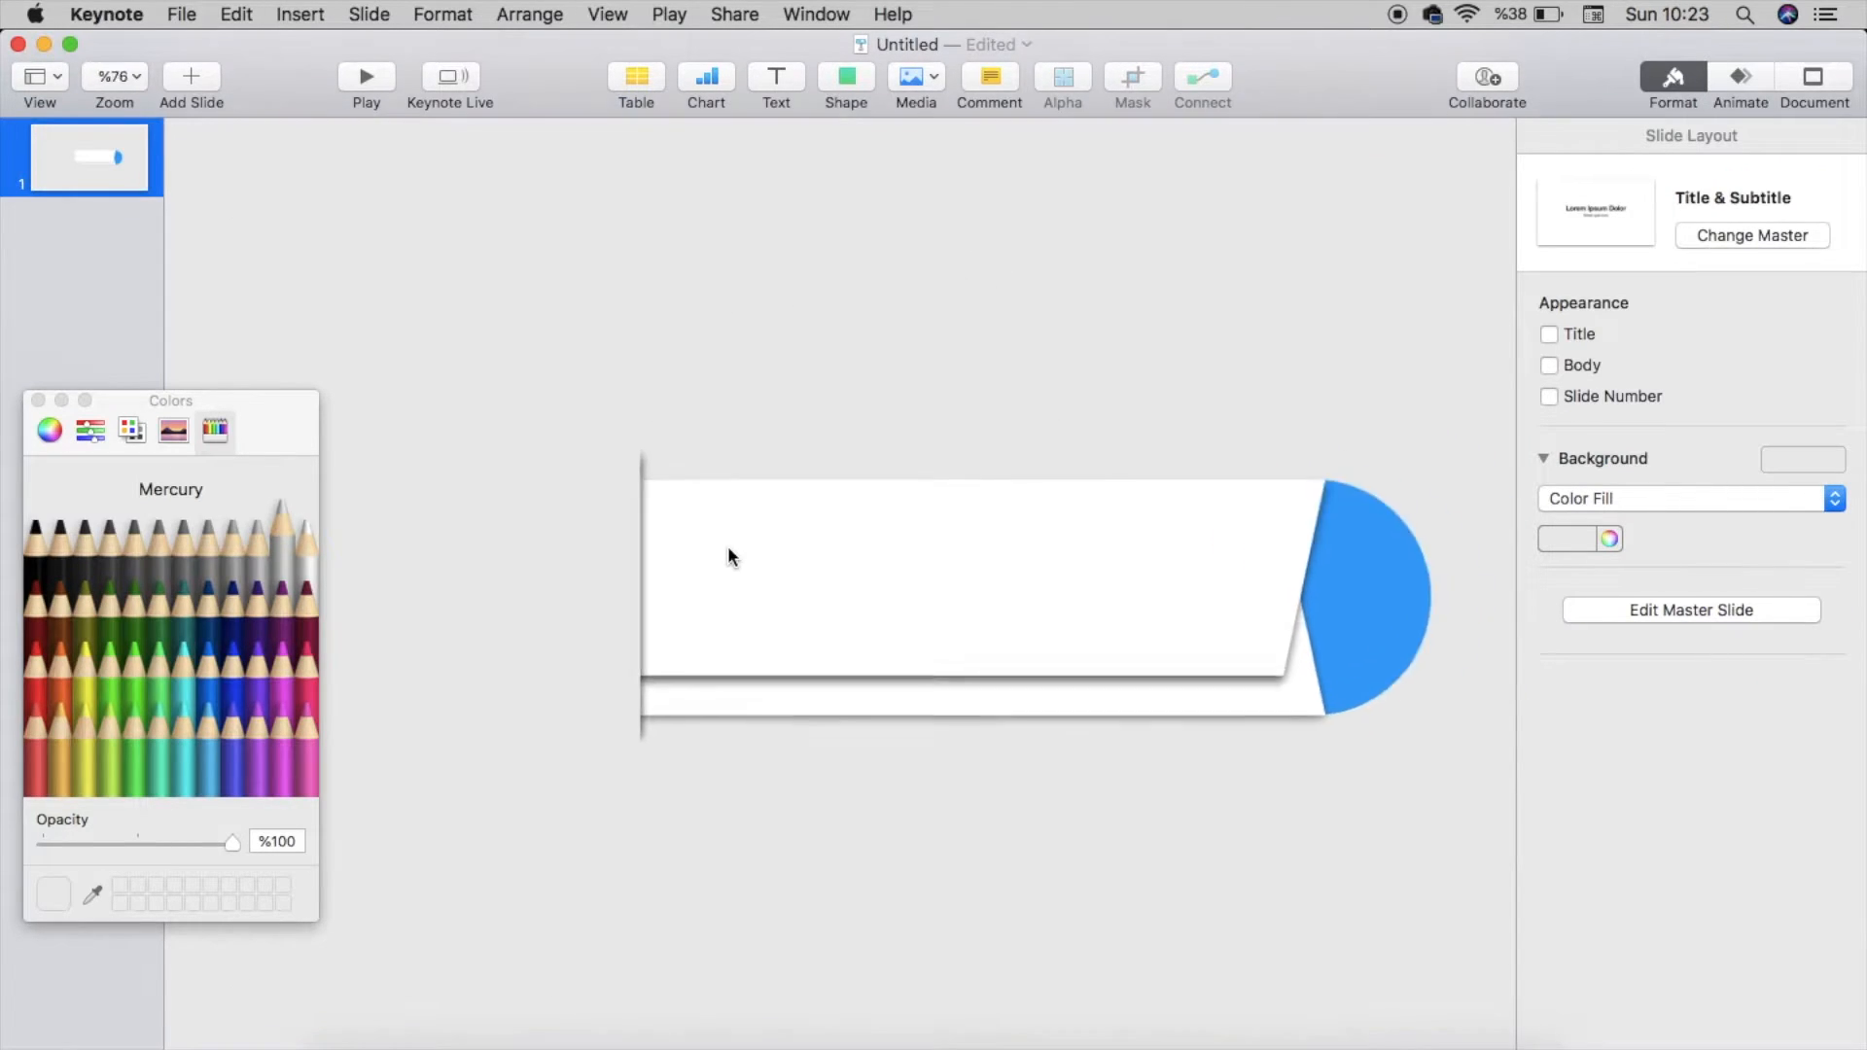
{"action": "left_click", "coordinate": [39, 400]}
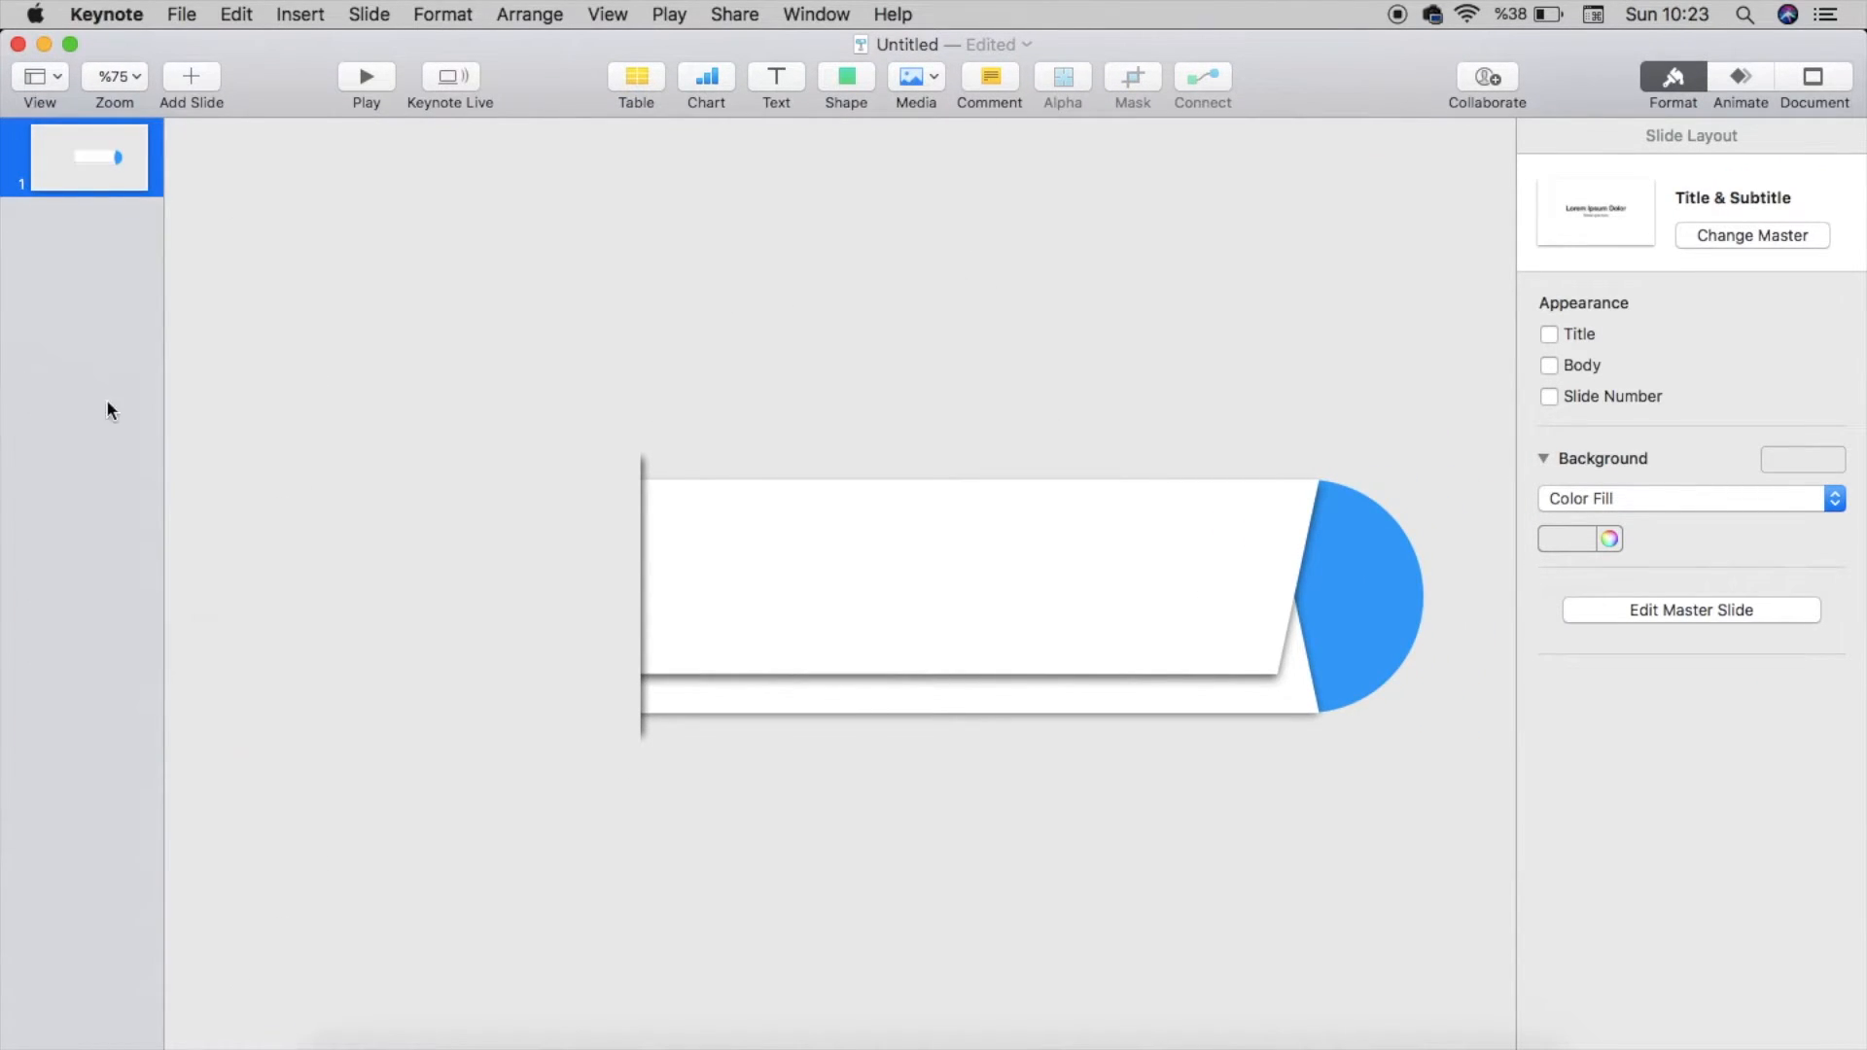
Step: Add a circle just left of the banner's vertical shadow edge, at about X 575 pt, Y 470 pt
{"action": "left_click", "coordinate": [477, 581]}
{"action": "key", "text": "alt+super+0"}
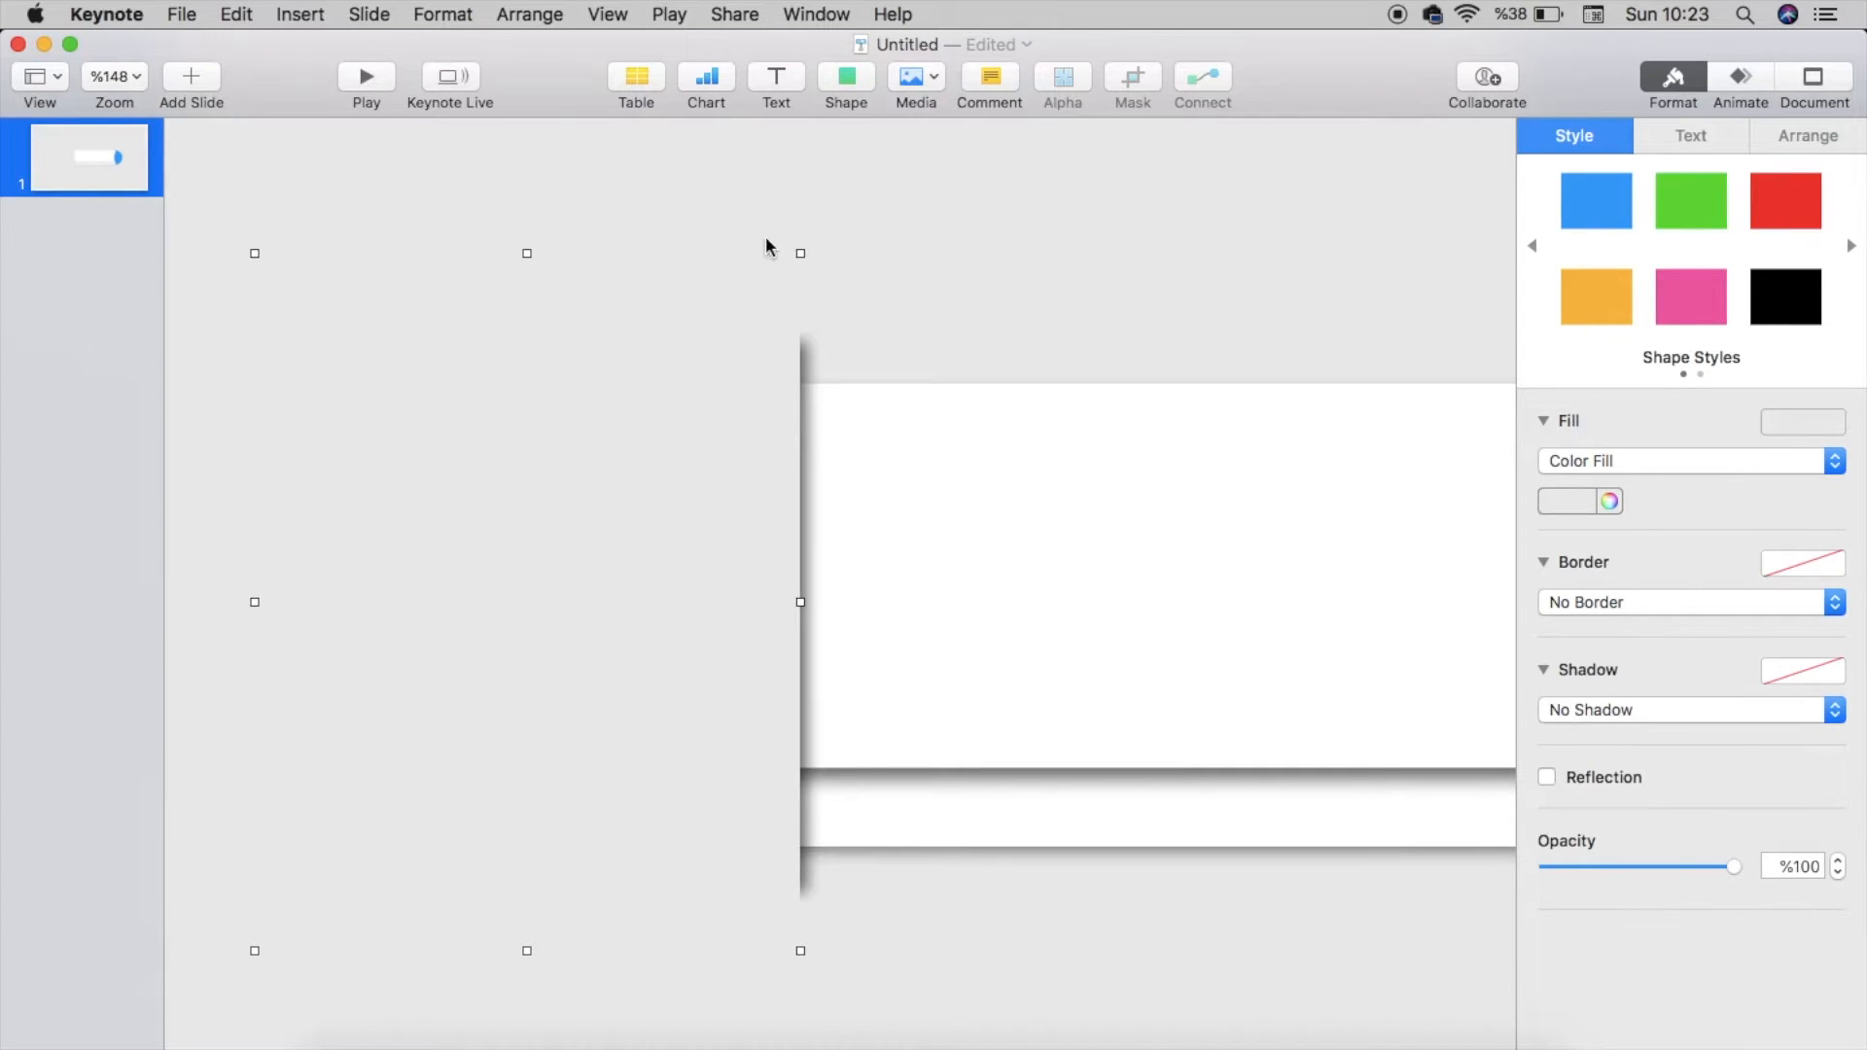
{"action": "left_click", "coordinate": [850, 88]}
{"action": "left_click", "coordinate": [1032, 278]}
{"action": "left_click_drag", "start_coordinate": [833, 645], "coordinate": [641, 641]}
Step: Resize the new circle to 200 pt with constrained proportions and move it to about X 482 pt, Y 440 pt
{"action": "left_click", "coordinate": [1797, 141]}
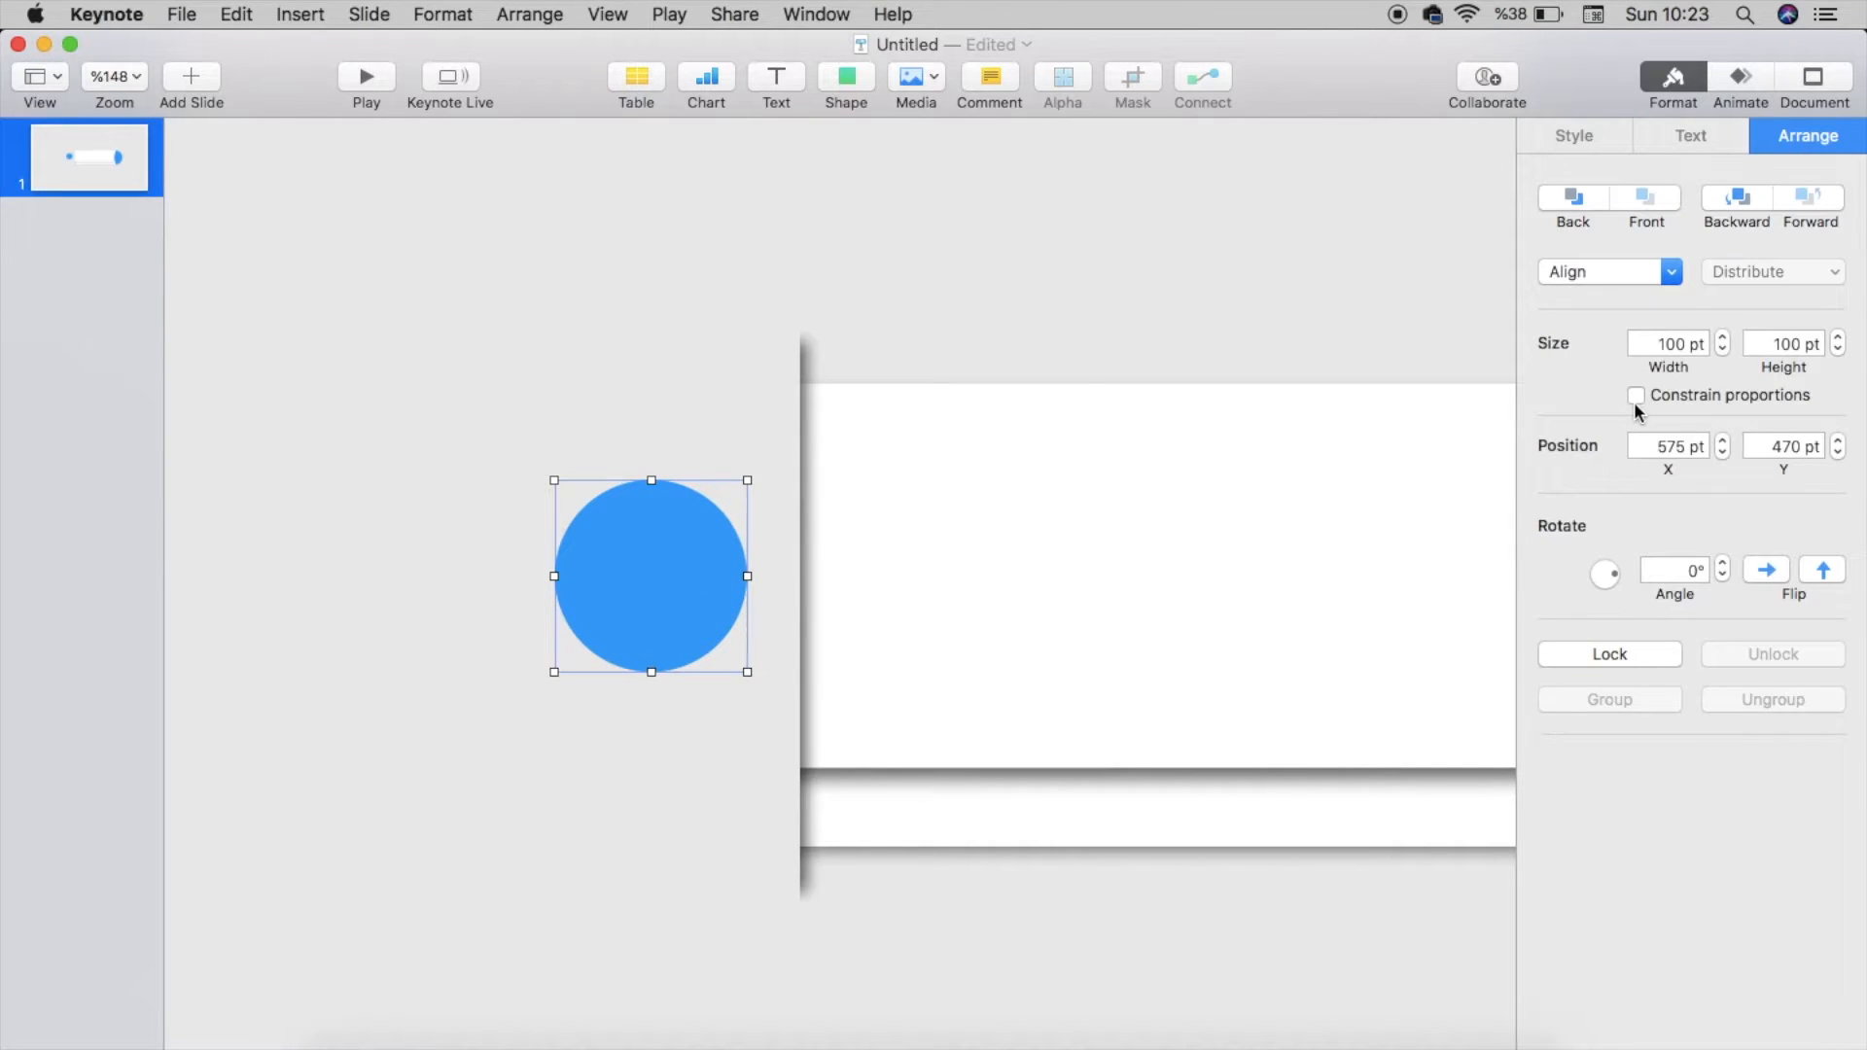
{"action": "left_click", "coordinate": [1653, 404]}
{"action": "double_click", "coordinate": [1683, 345]}
{"action": "key", "text": "BackSpace"}
{"action": "type", "text": "200"}
{"action": "key", "text": "Return"}
{"action": "left_click_drag", "start_coordinate": [762, 696], "coordinate": [563, 633]}
{"action": "scroll", "coordinate": [598, 639], "scroll_direction": "down", "scroll_amount": 5}
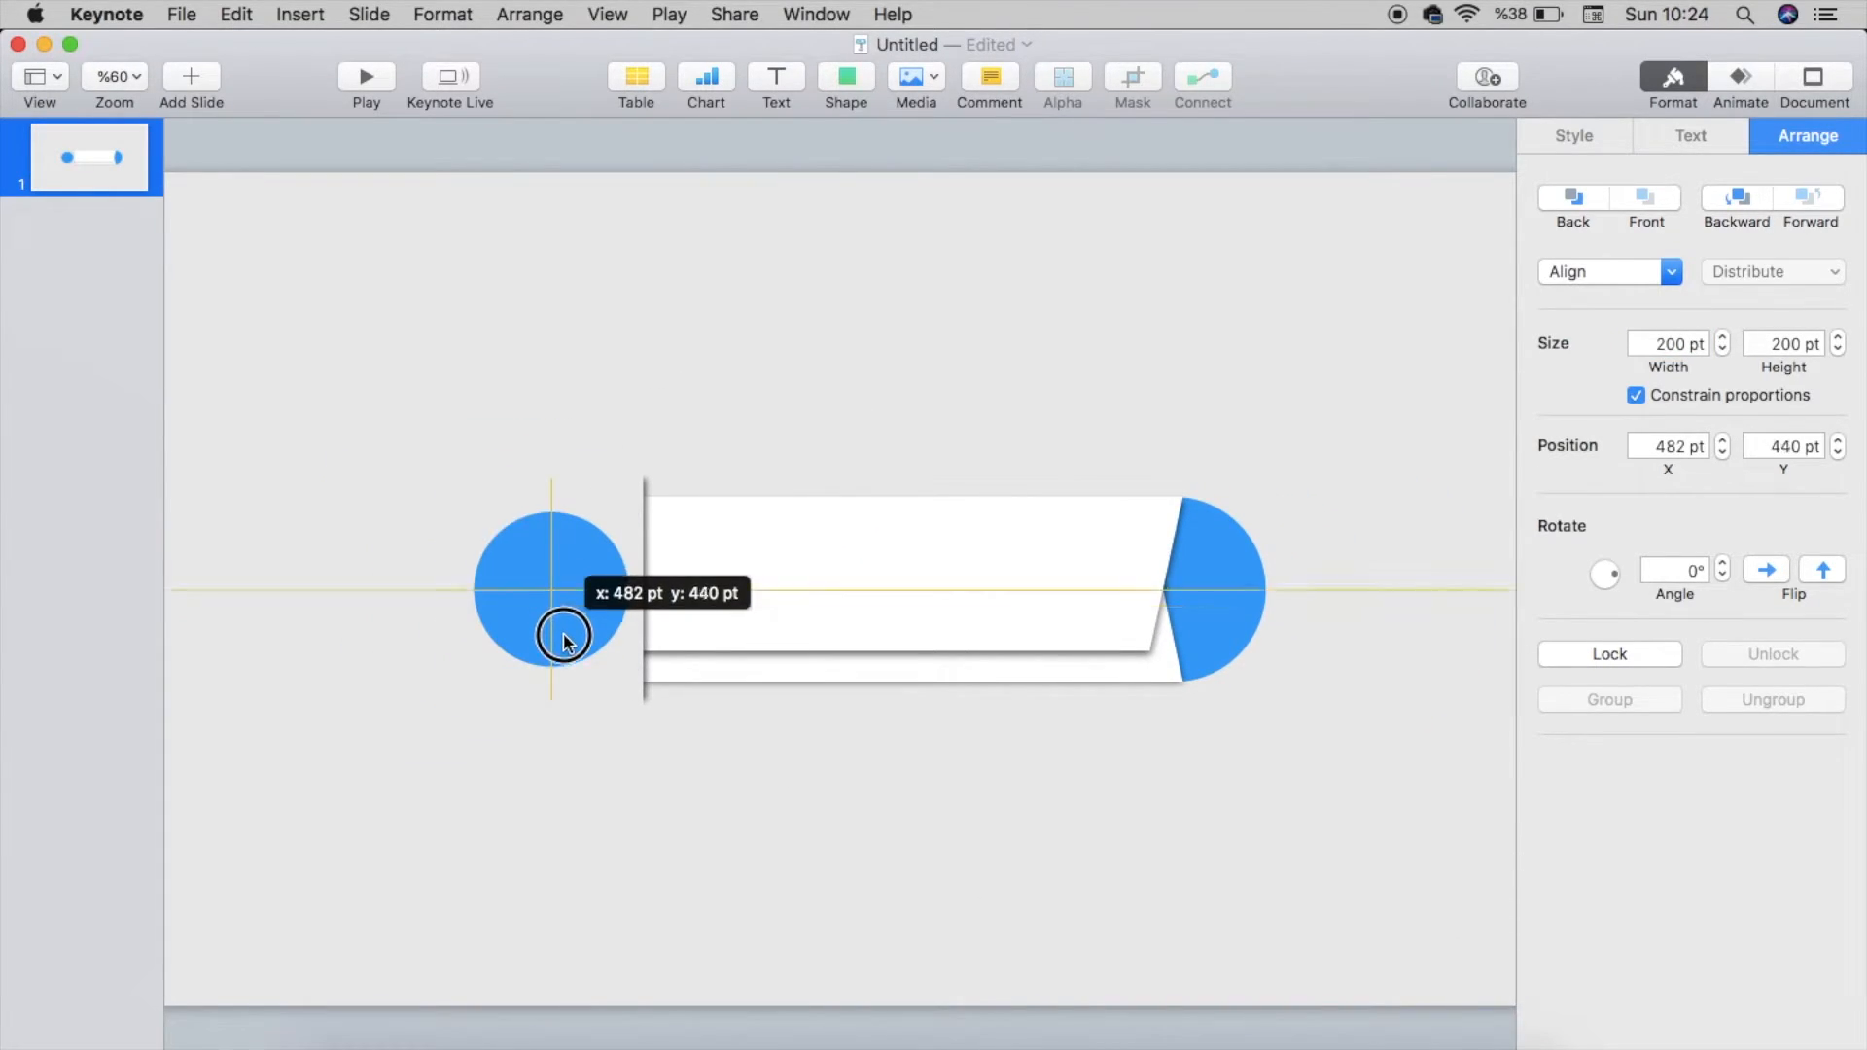
Step: Duplicate the complete banner with its circle twice and stack the three banners vertically on the slide
{"action": "left_click_drag", "start_coordinate": [417, 463], "coordinate": [825, 321]}
{"action": "right_click", "coordinate": [844, 588]}
{"action": "left_click", "coordinate": [933, 768]}
{"action": "right_click", "coordinate": [784, 892]}
{"action": "left_click", "coordinate": [868, 791]}
{"action": "left_click_drag", "start_coordinate": [334, 230], "coordinate": [1212, 836]}
{"action": "mouse_move", "coordinate": [995, 859]}
{"action": "left_mouse_down"}
{"action": "mouse_move", "coordinate": [891, 859]}
{"action": "mouse_move", "coordinate": [1003, 848]}
{"action": "left_mouse_up"}
Step: Fill both the right and left circles of the top banner with light orange
{"action": "scroll", "coordinate": [1004, 848], "scroll_direction": "up", "scroll_amount": 3}
{"action": "left_click", "coordinate": [1497, 783]}
{"action": "left_click", "coordinate": [1403, 319]}
{"action": "left_click", "coordinate": [1582, 131]}
{"action": "left_click", "coordinate": [1585, 504]}
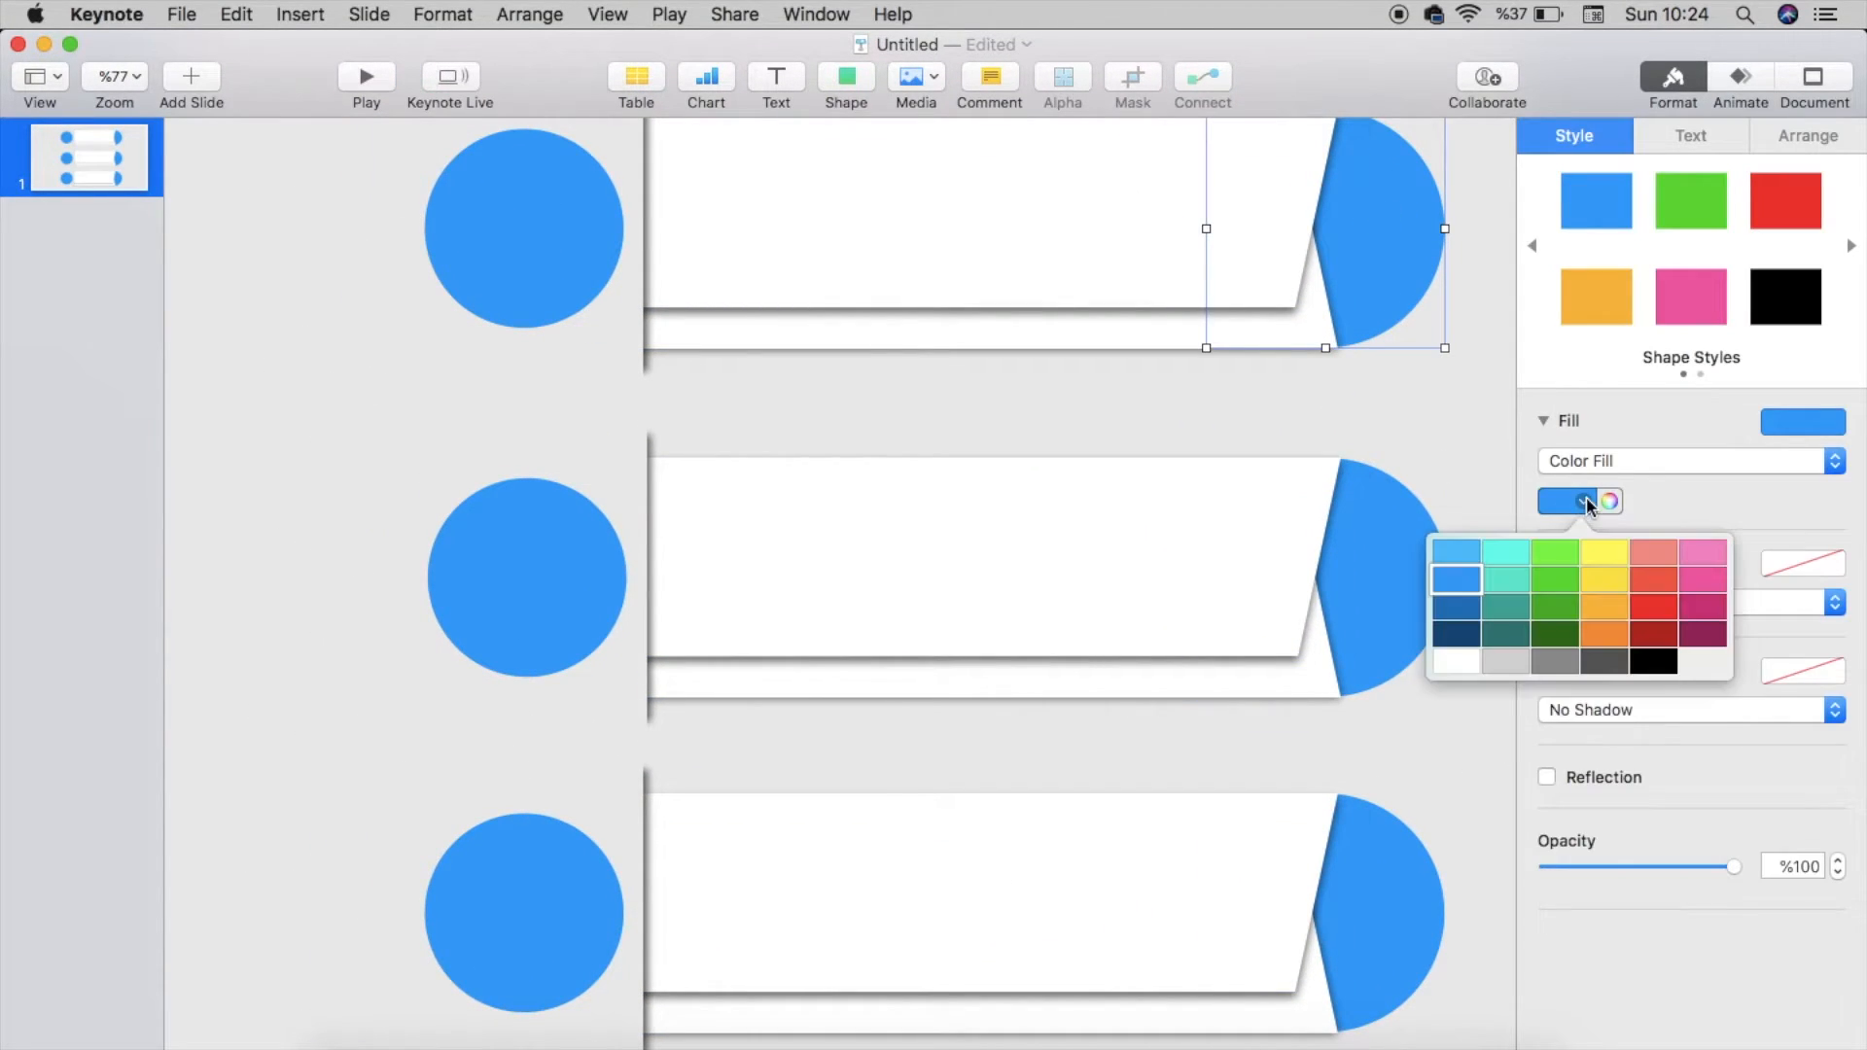
{"action": "left_click", "coordinate": [1604, 608]}
{"action": "left_click", "coordinate": [529, 237]}
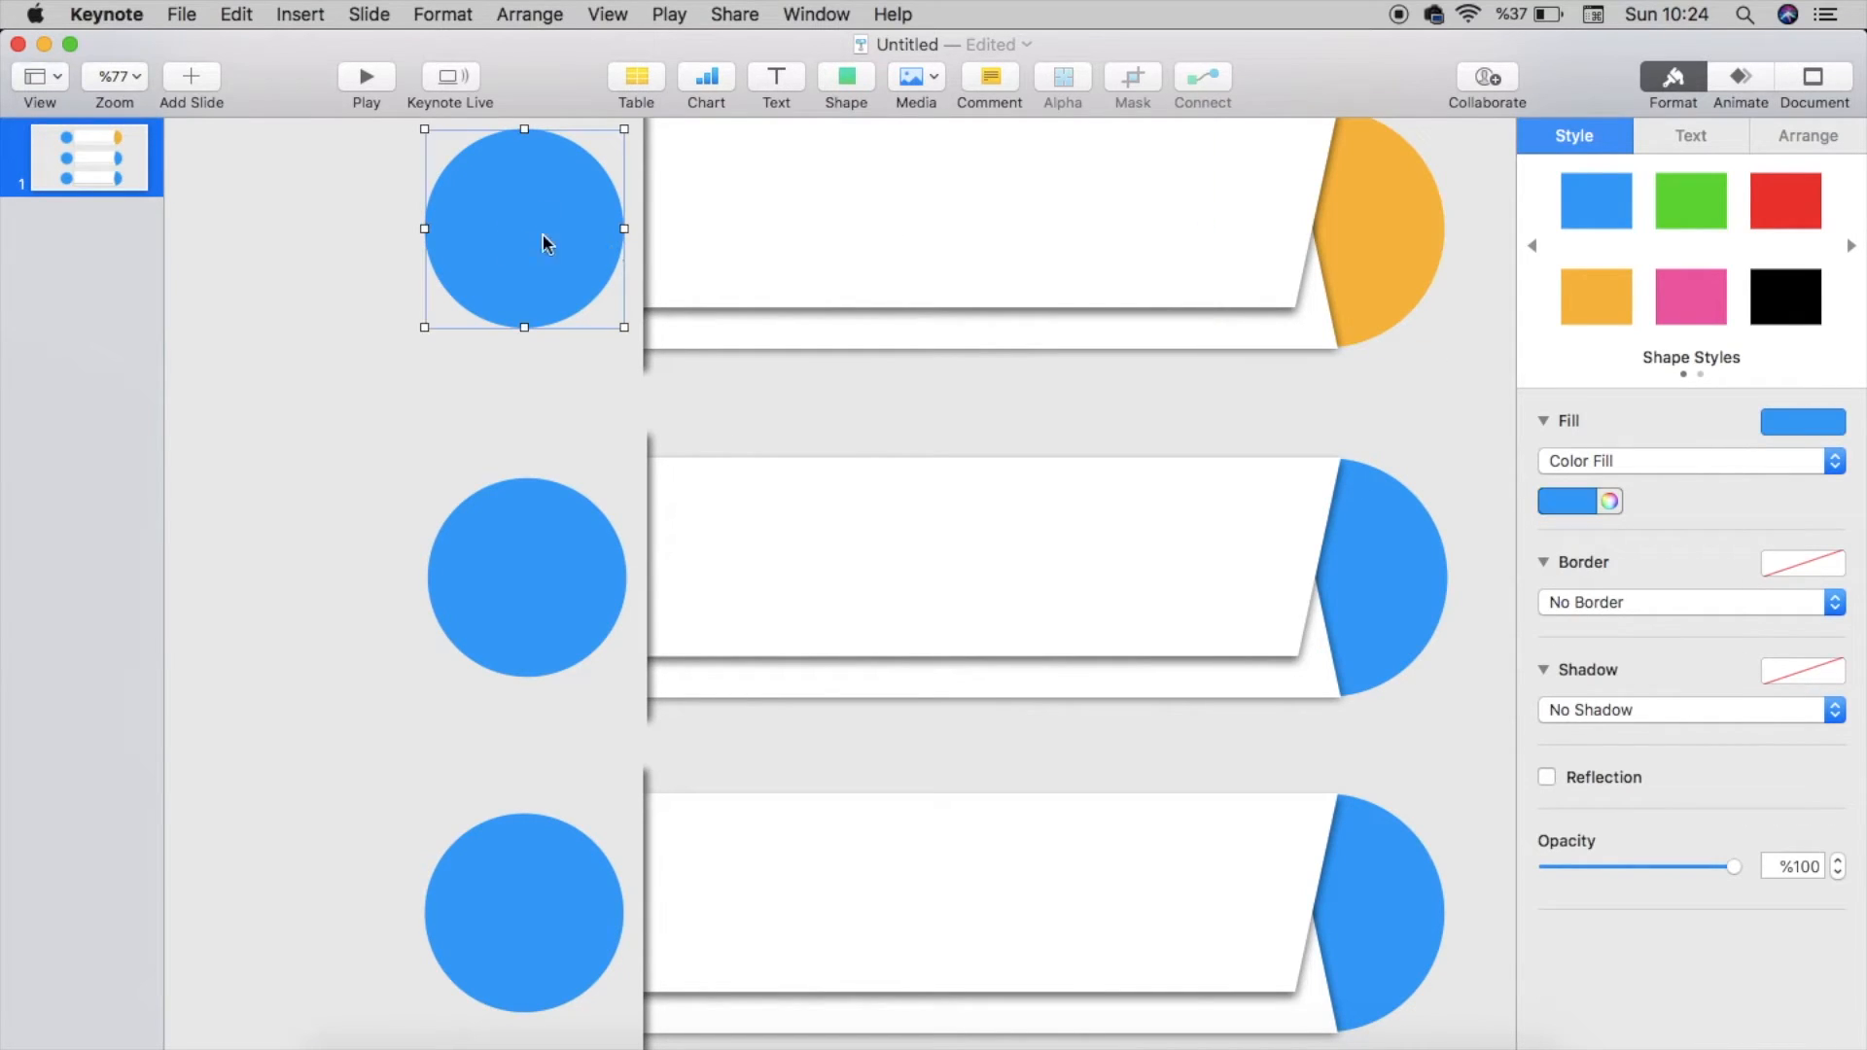
{"action": "left_click", "coordinate": [1590, 503]}
{"action": "left_click", "coordinate": [1607, 607]}
Step: Fill both circles of the middle banner with teal green
{"action": "left_click", "coordinate": [541, 551]}
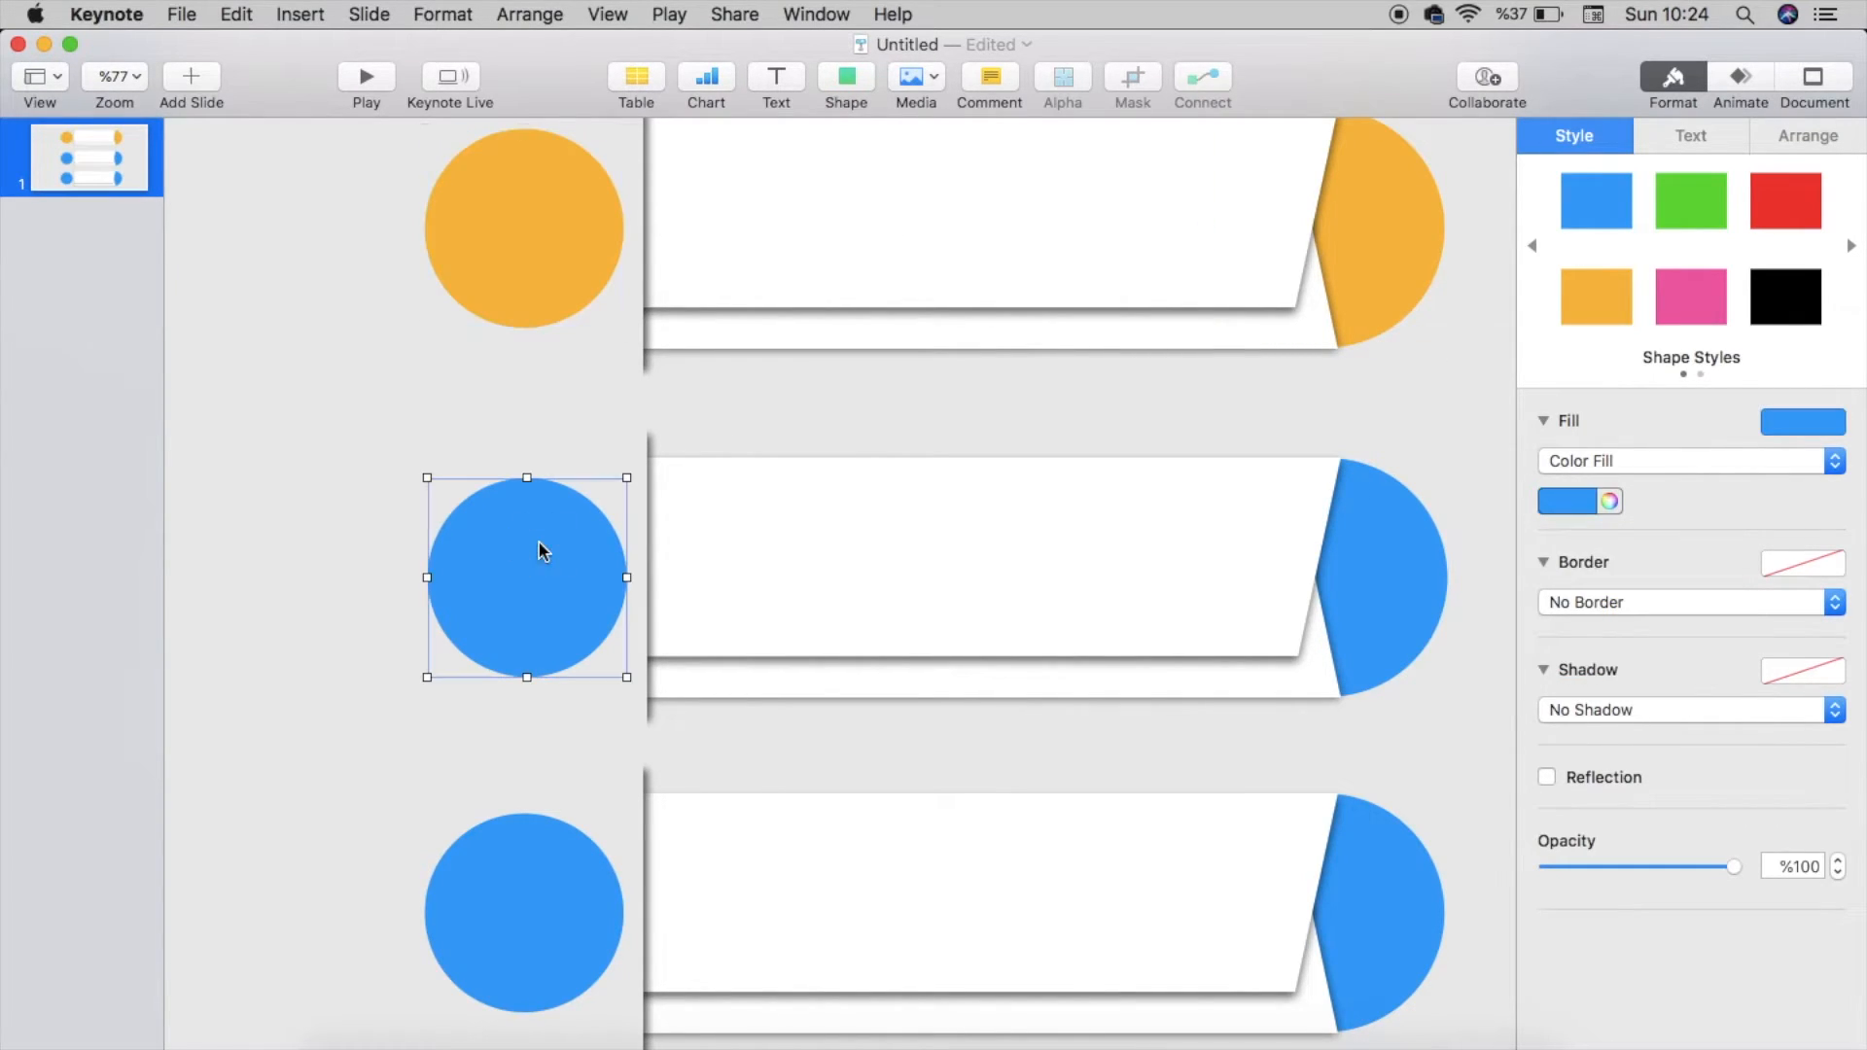
{"action": "left_click", "coordinate": [1585, 502]}
{"action": "left_click", "coordinate": [1505, 609]}
{"action": "left_click", "coordinate": [1352, 564]}
{"action": "left_click", "coordinate": [1599, 501]}
{"action": "left_click", "coordinate": [1505, 604]}
Step: Fill both circles of the bottom banner with light red and preview the slide full screen
{"action": "left_click", "coordinate": [591, 890]}
{"action": "left_click", "coordinate": [1579, 500]}
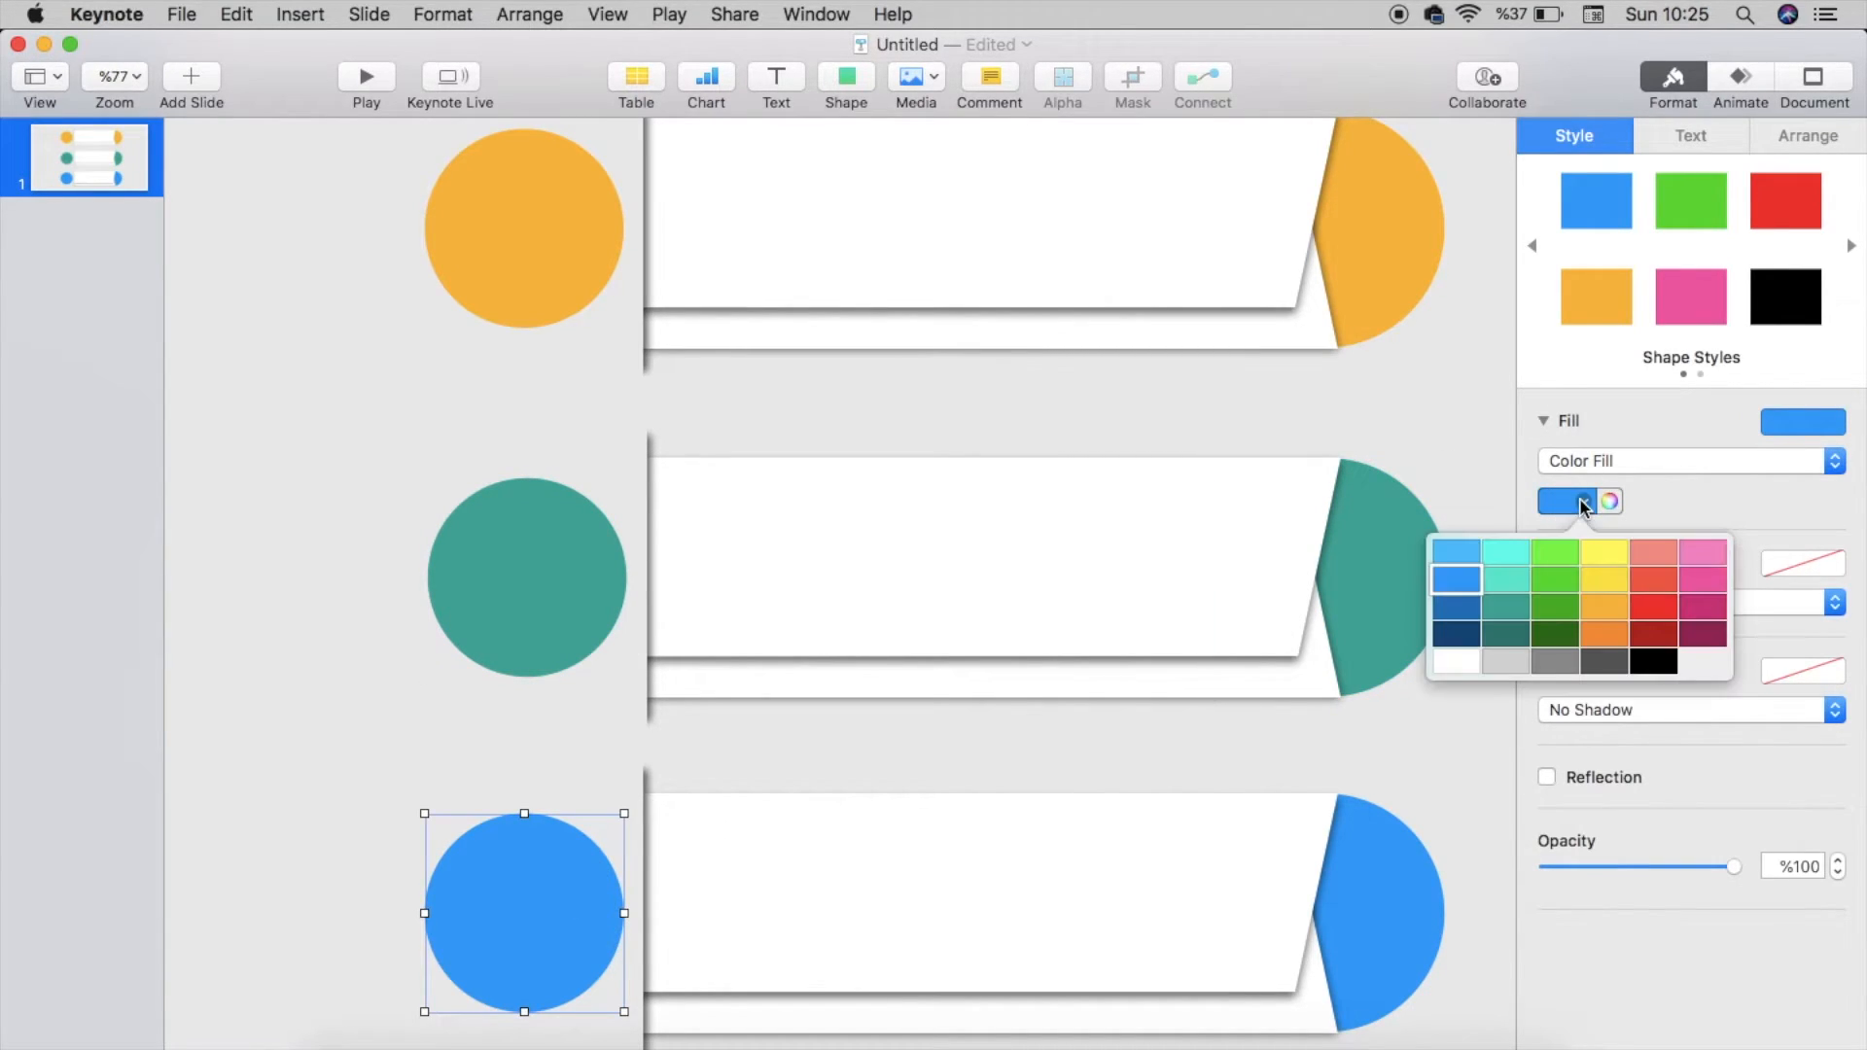
{"action": "left_click", "coordinate": [1653, 580]}
{"action": "left_click", "coordinate": [1391, 914]}
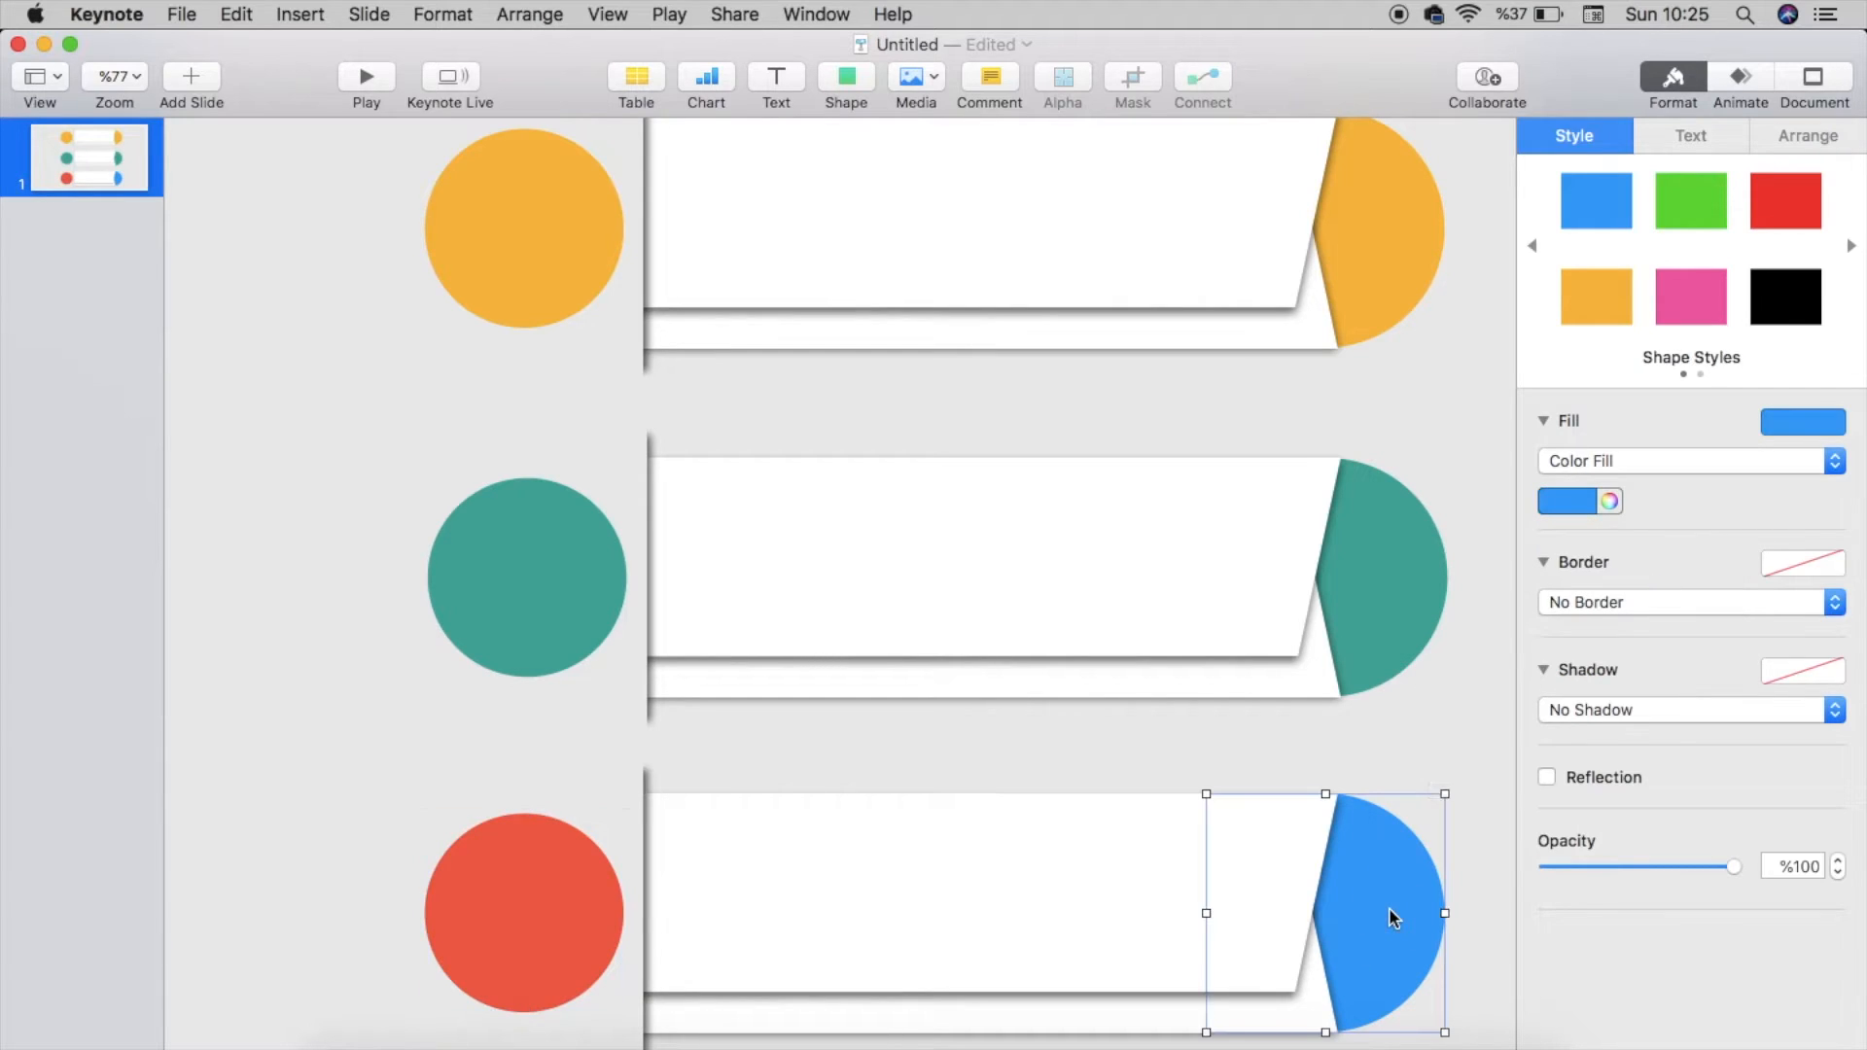
{"action": "left_click", "coordinate": [1581, 501]}
{"action": "left_click", "coordinate": [1657, 582]}
{"action": "left_click", "coordinate": [360, 78]}
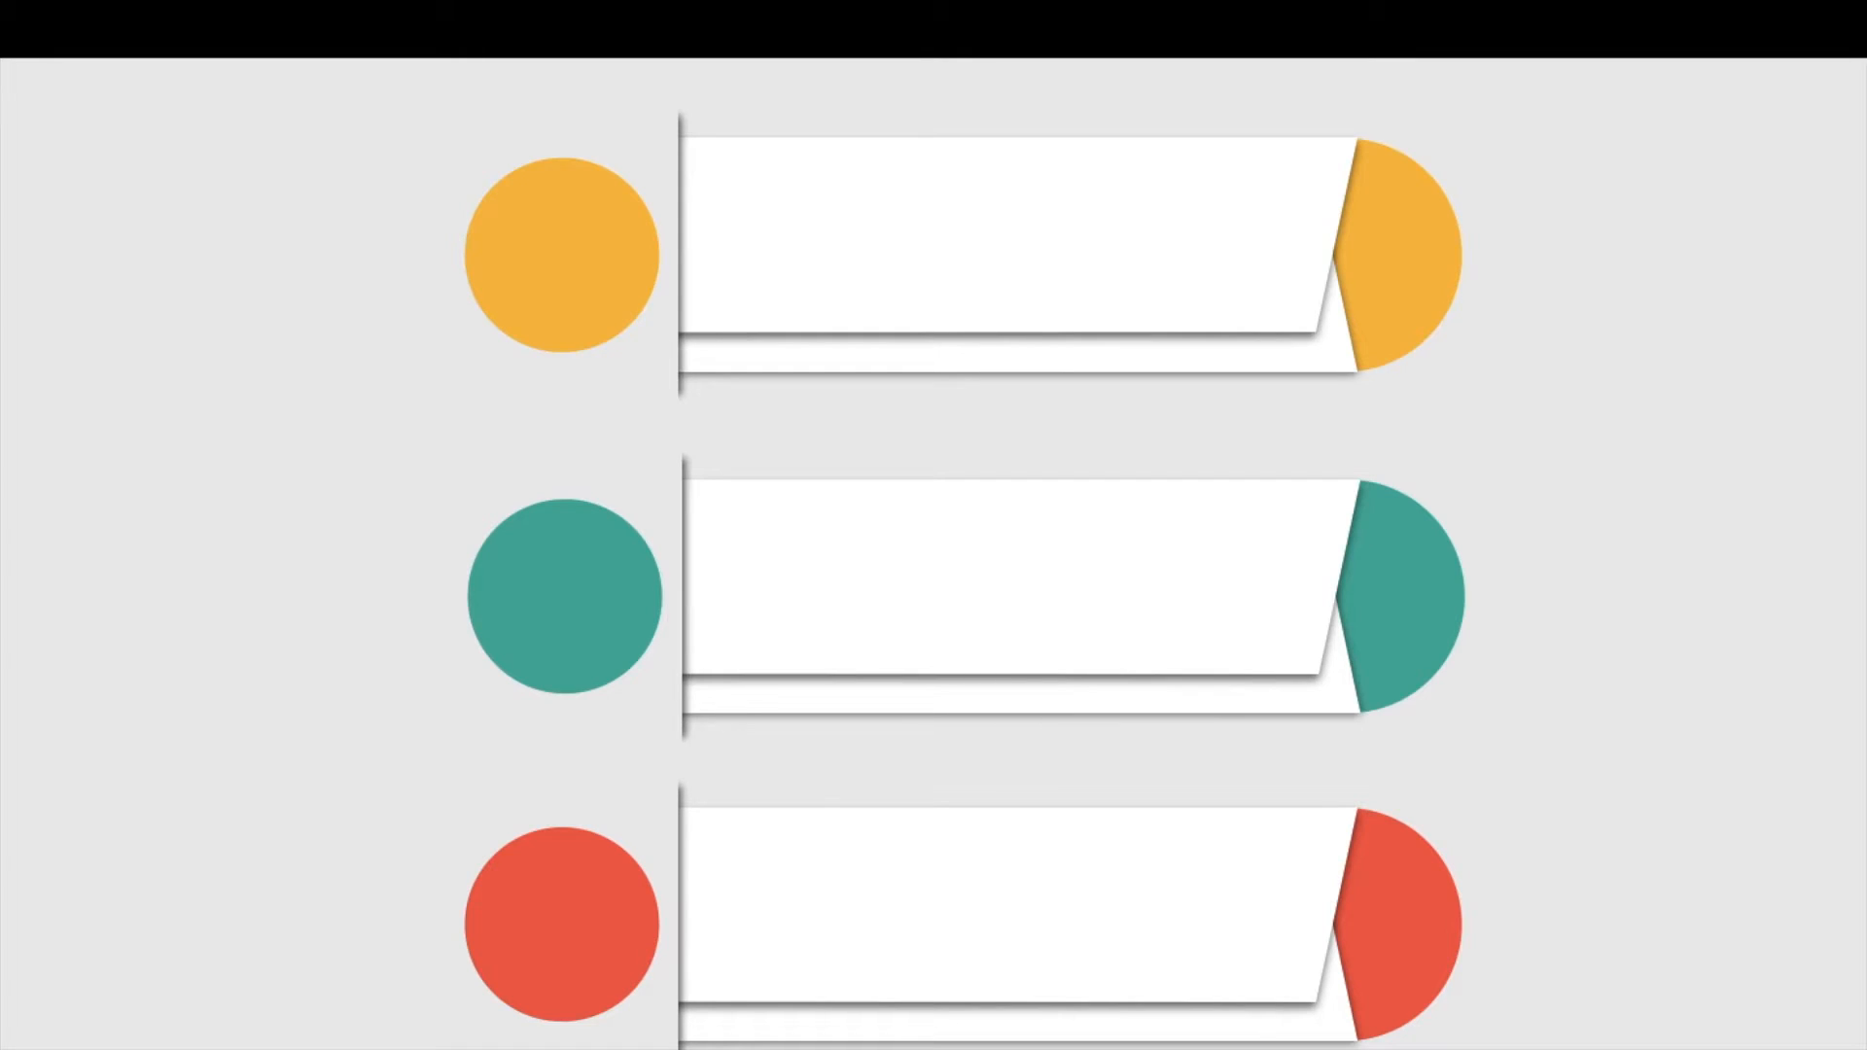
{"action": "key", "text": "Escape"}
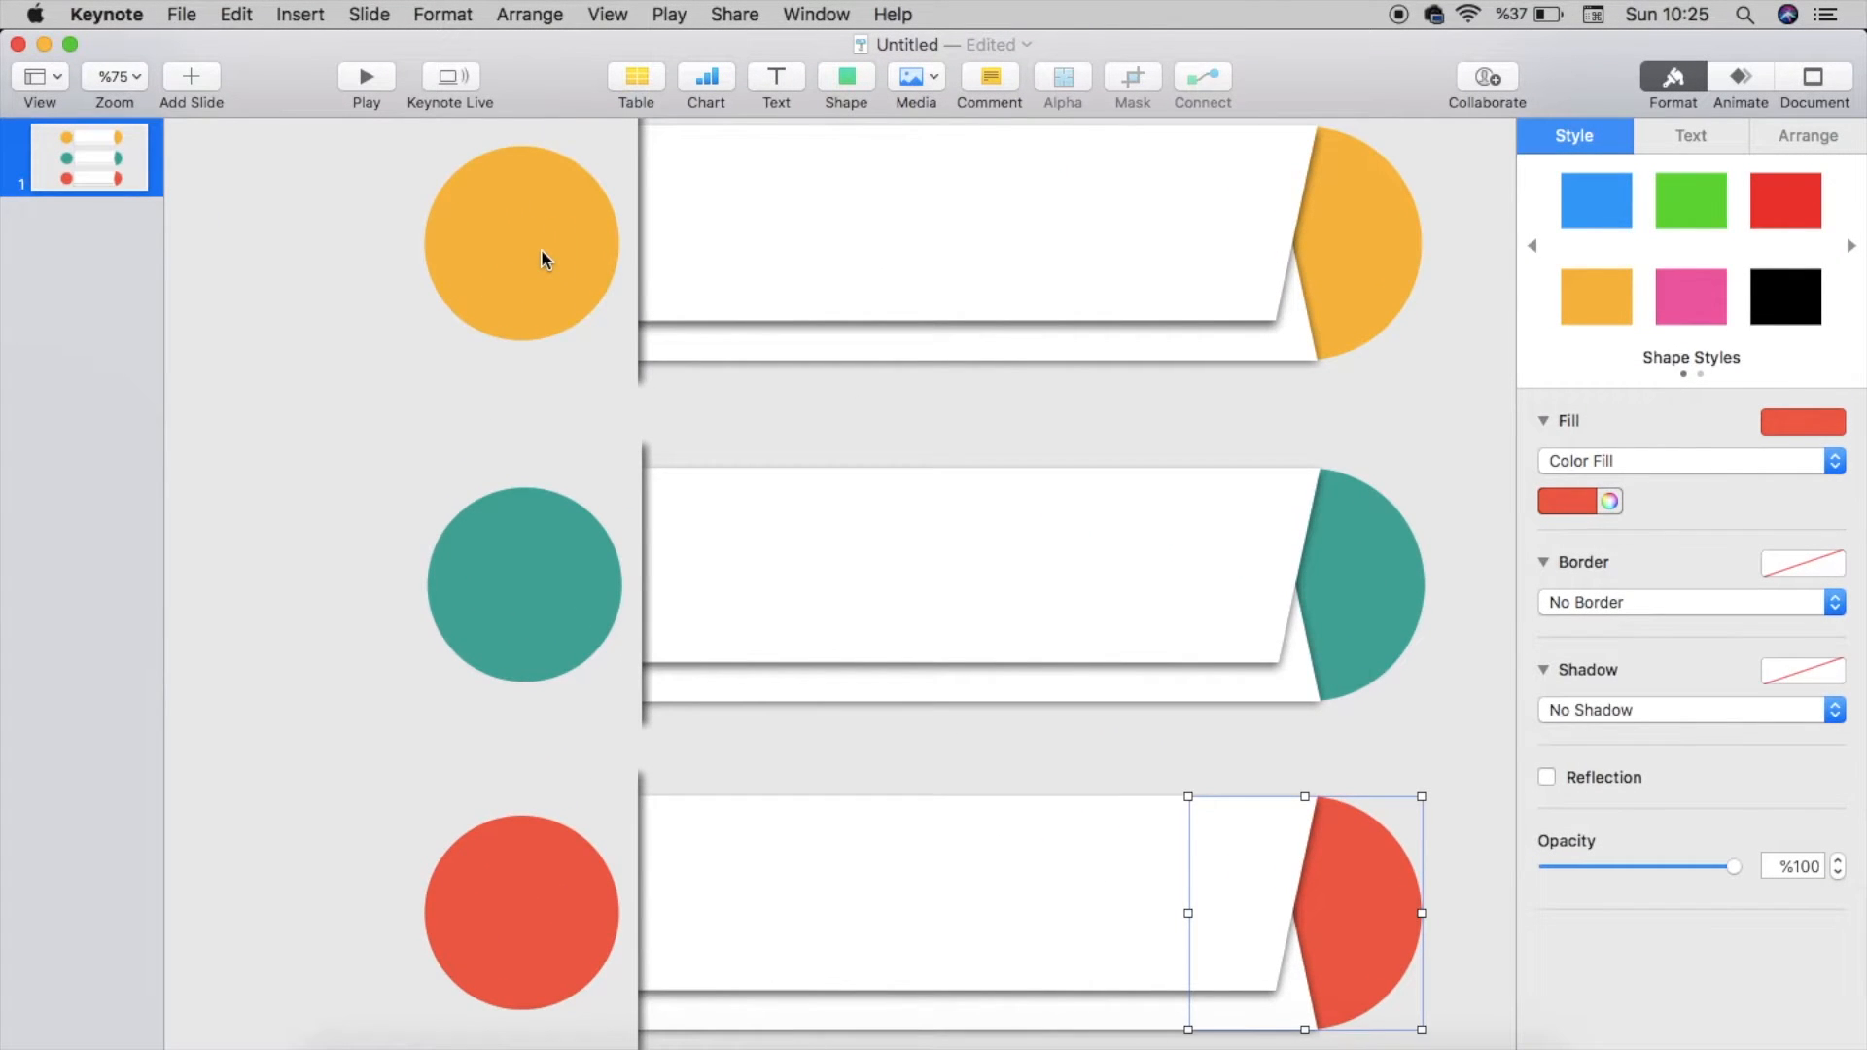
Step: Label the top banner's left circle 01 and set its text size to 100 pt
{"action": "double_click", "coordinate": [542, 249]}
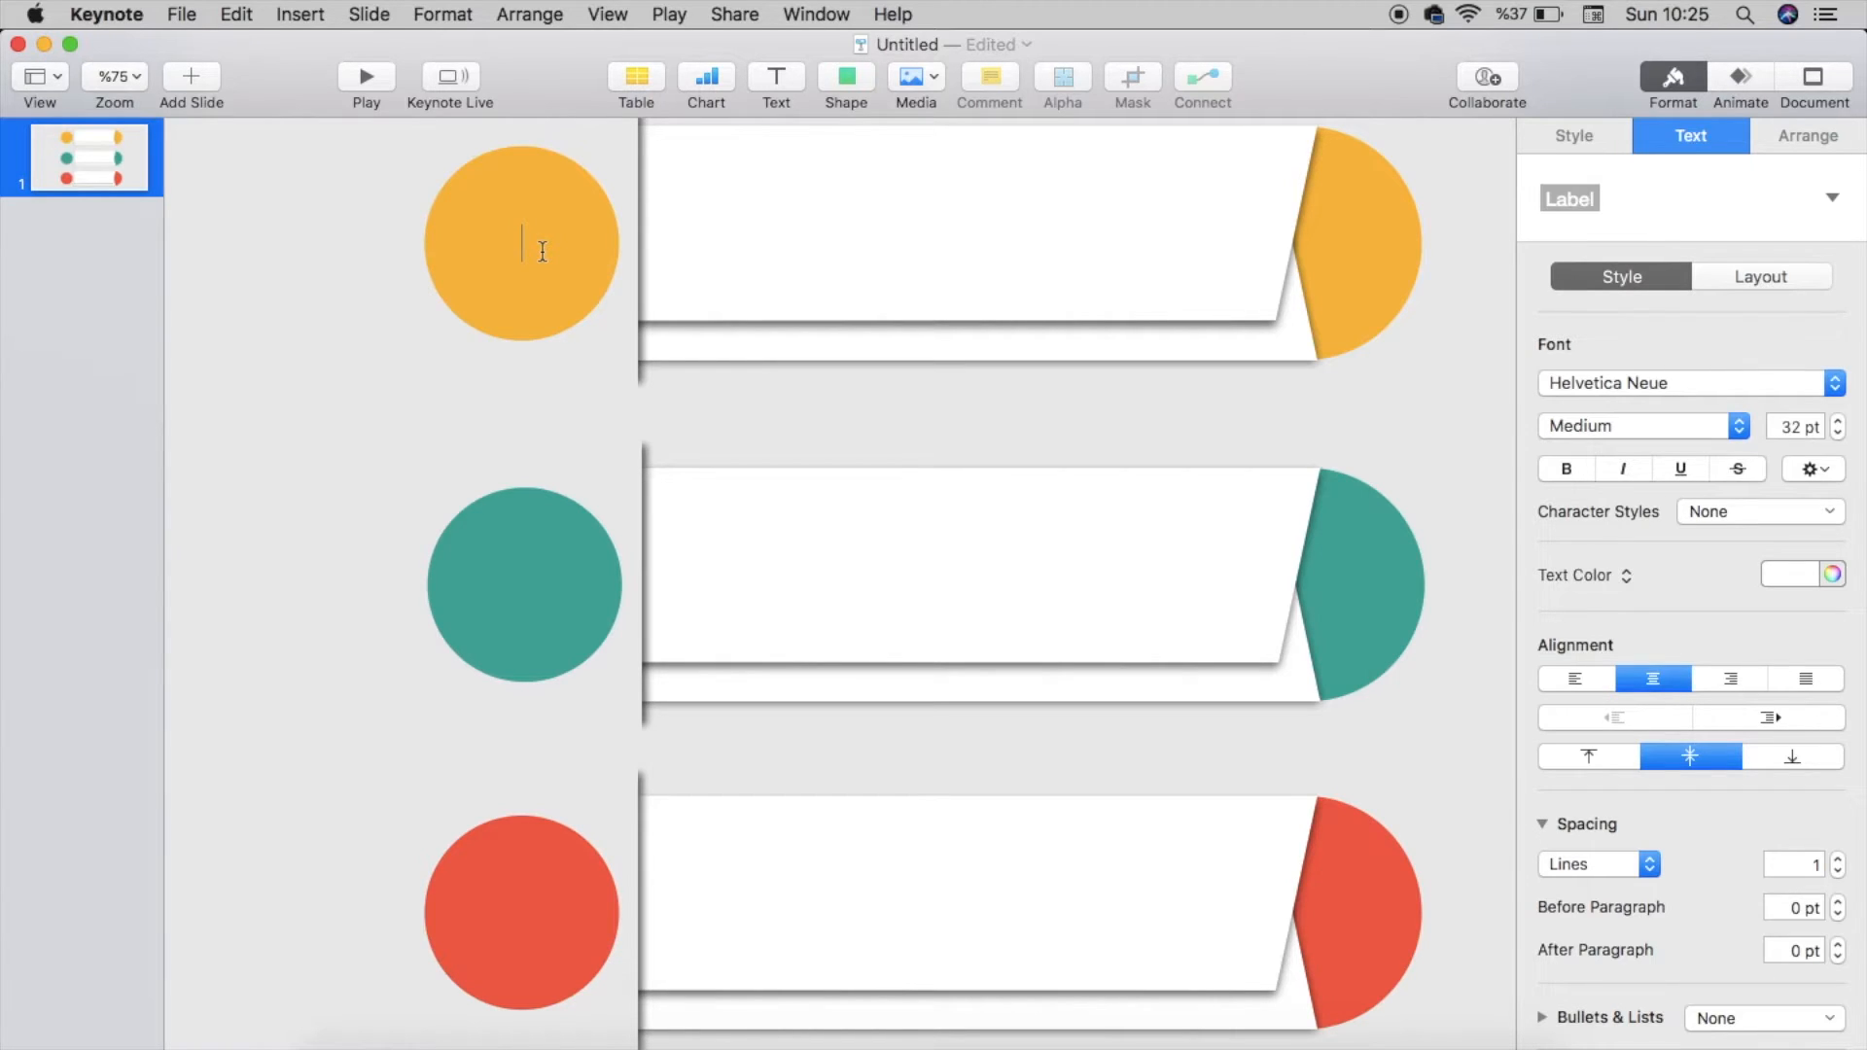
{"action": "type", "text": "01"}
{"action": "key", "text": "Escape"}
{"action": "left_click", "coordinate": [533, 259]}
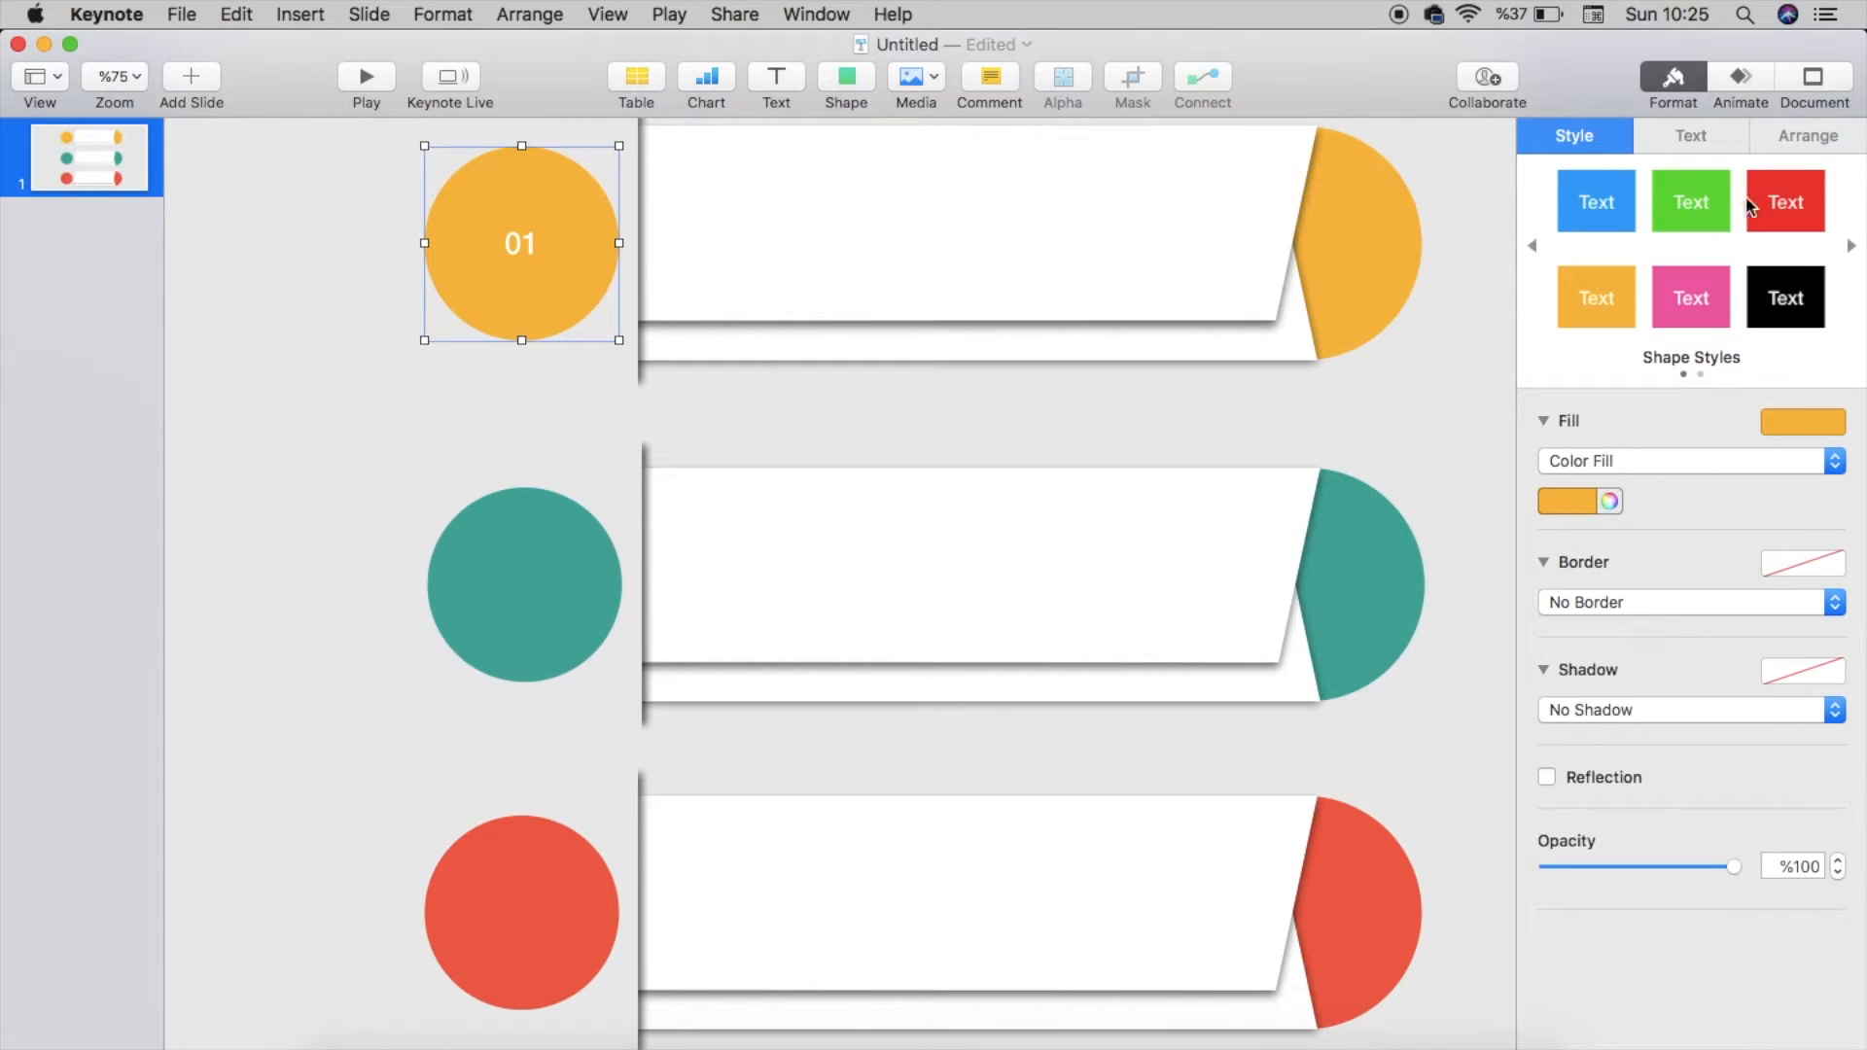
{"action": "left_click", "coordinate": [1692, 137]}
{"action": "double_click", "coordinate": [1791, 426]}
{"action": "key", "text": "BackSpace"}
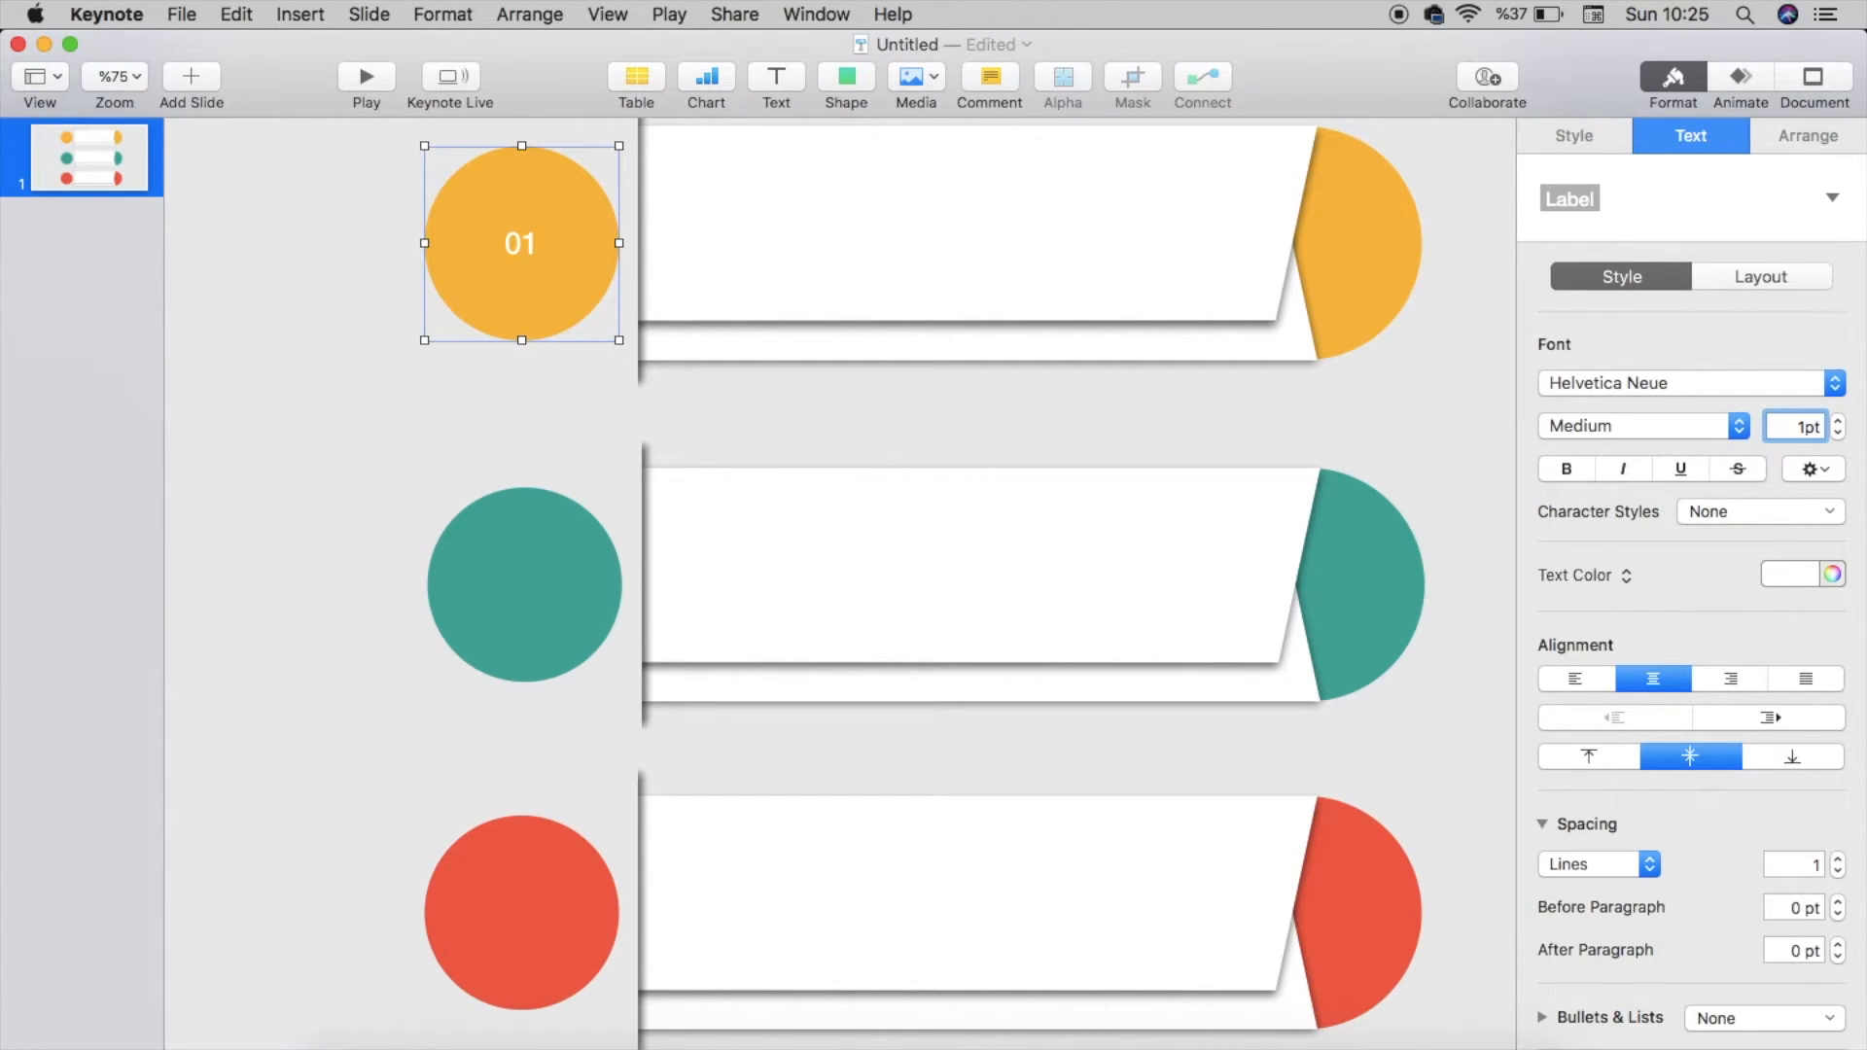
{"action": "type", "text": "100"}
{"action": "key", "text": "Return"}
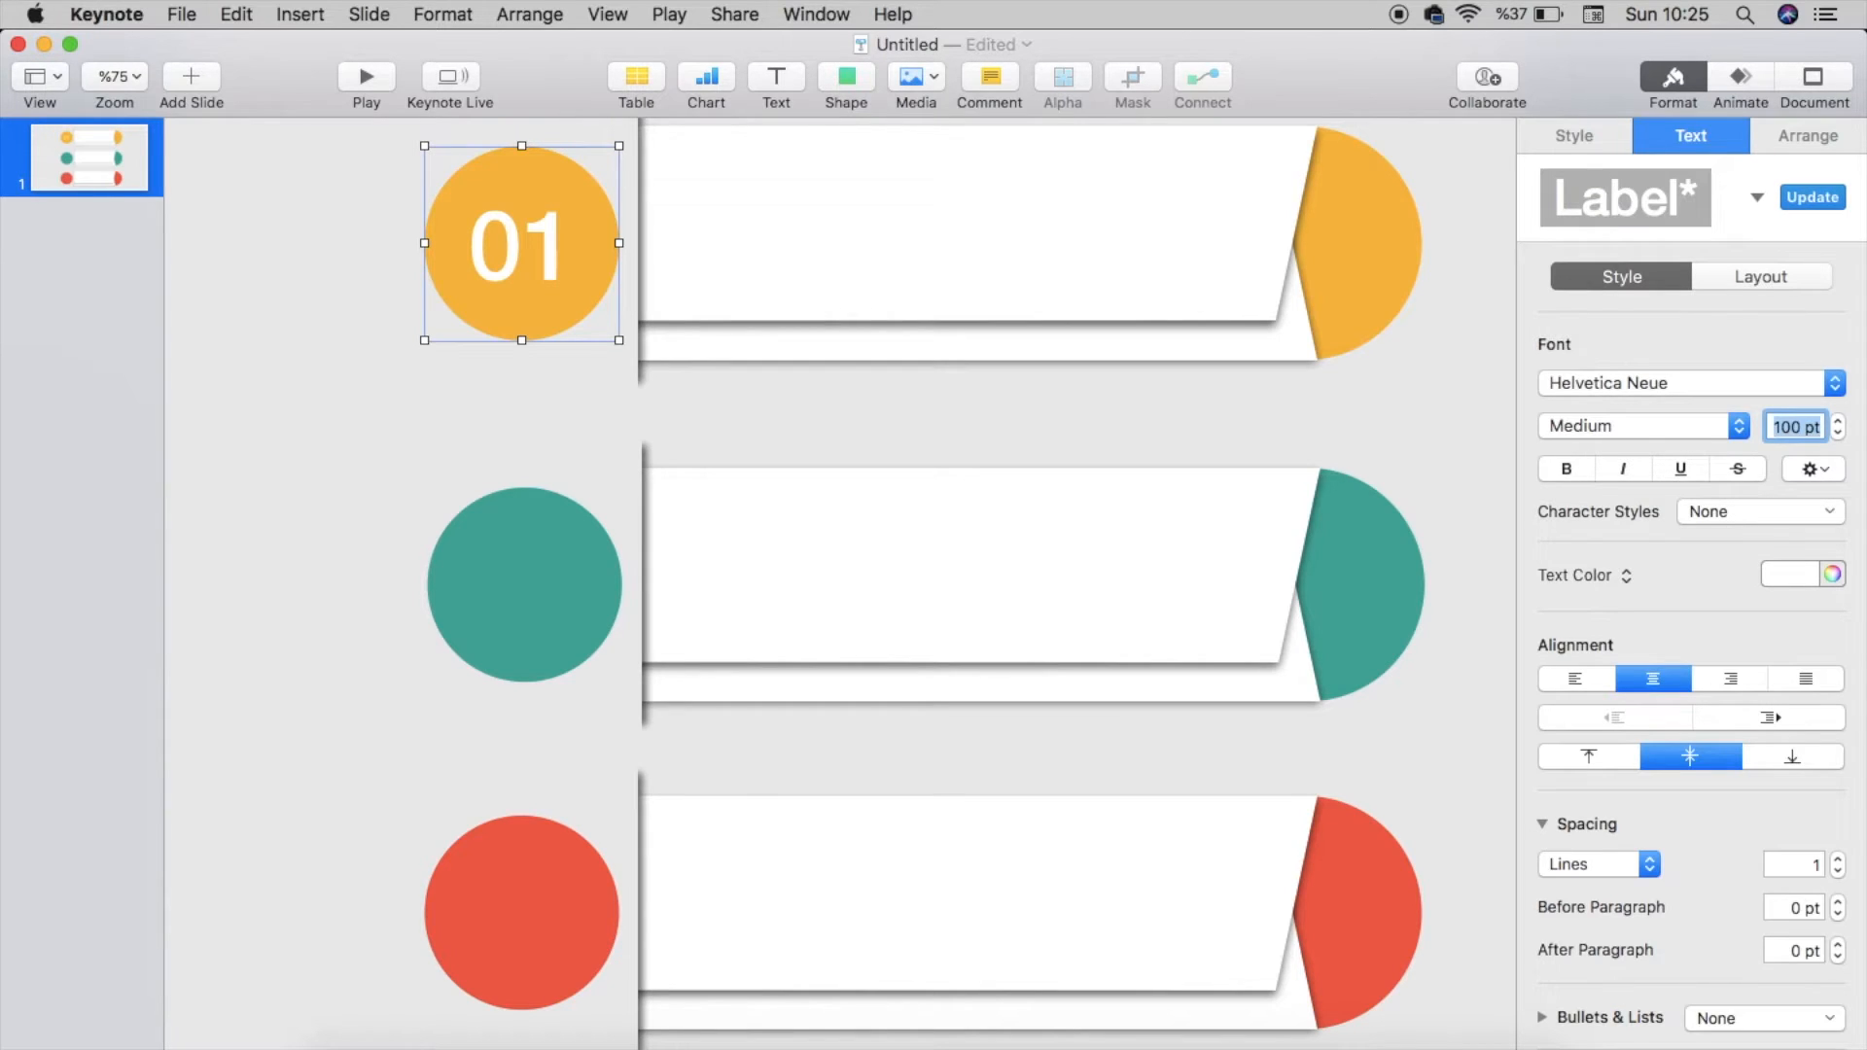
Step: Label the middle banner's left circle 02 and set its text size to 100 pt
{"action": "left_click", "coordinate": [534, 617]}
{"action": "left_click", "coordinate": [536, 610]}
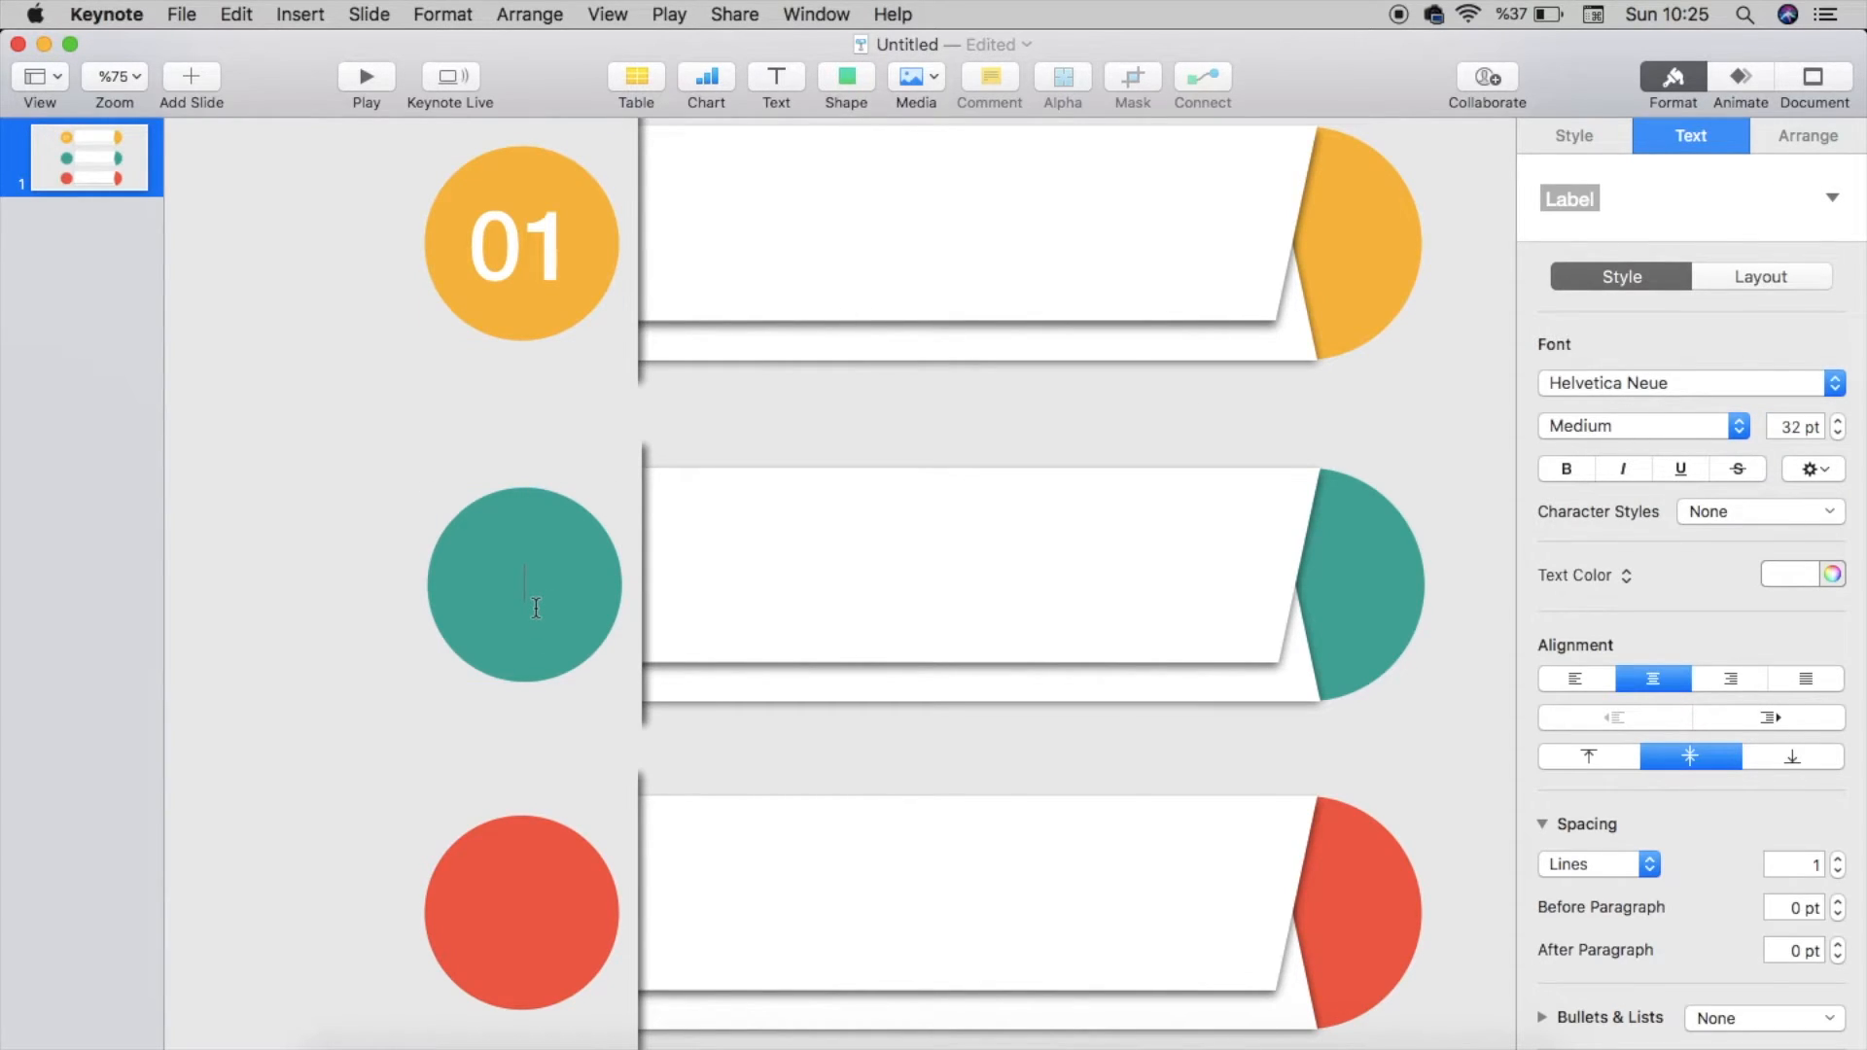
{"action": "type", "text": "02"}
{"action": "key", "text": "Escape"}
{"action": "left_click", "coordinate": [1794, 426]}
{"action": "type", "text": "100"}
{"action": "key", "text": "Return"}
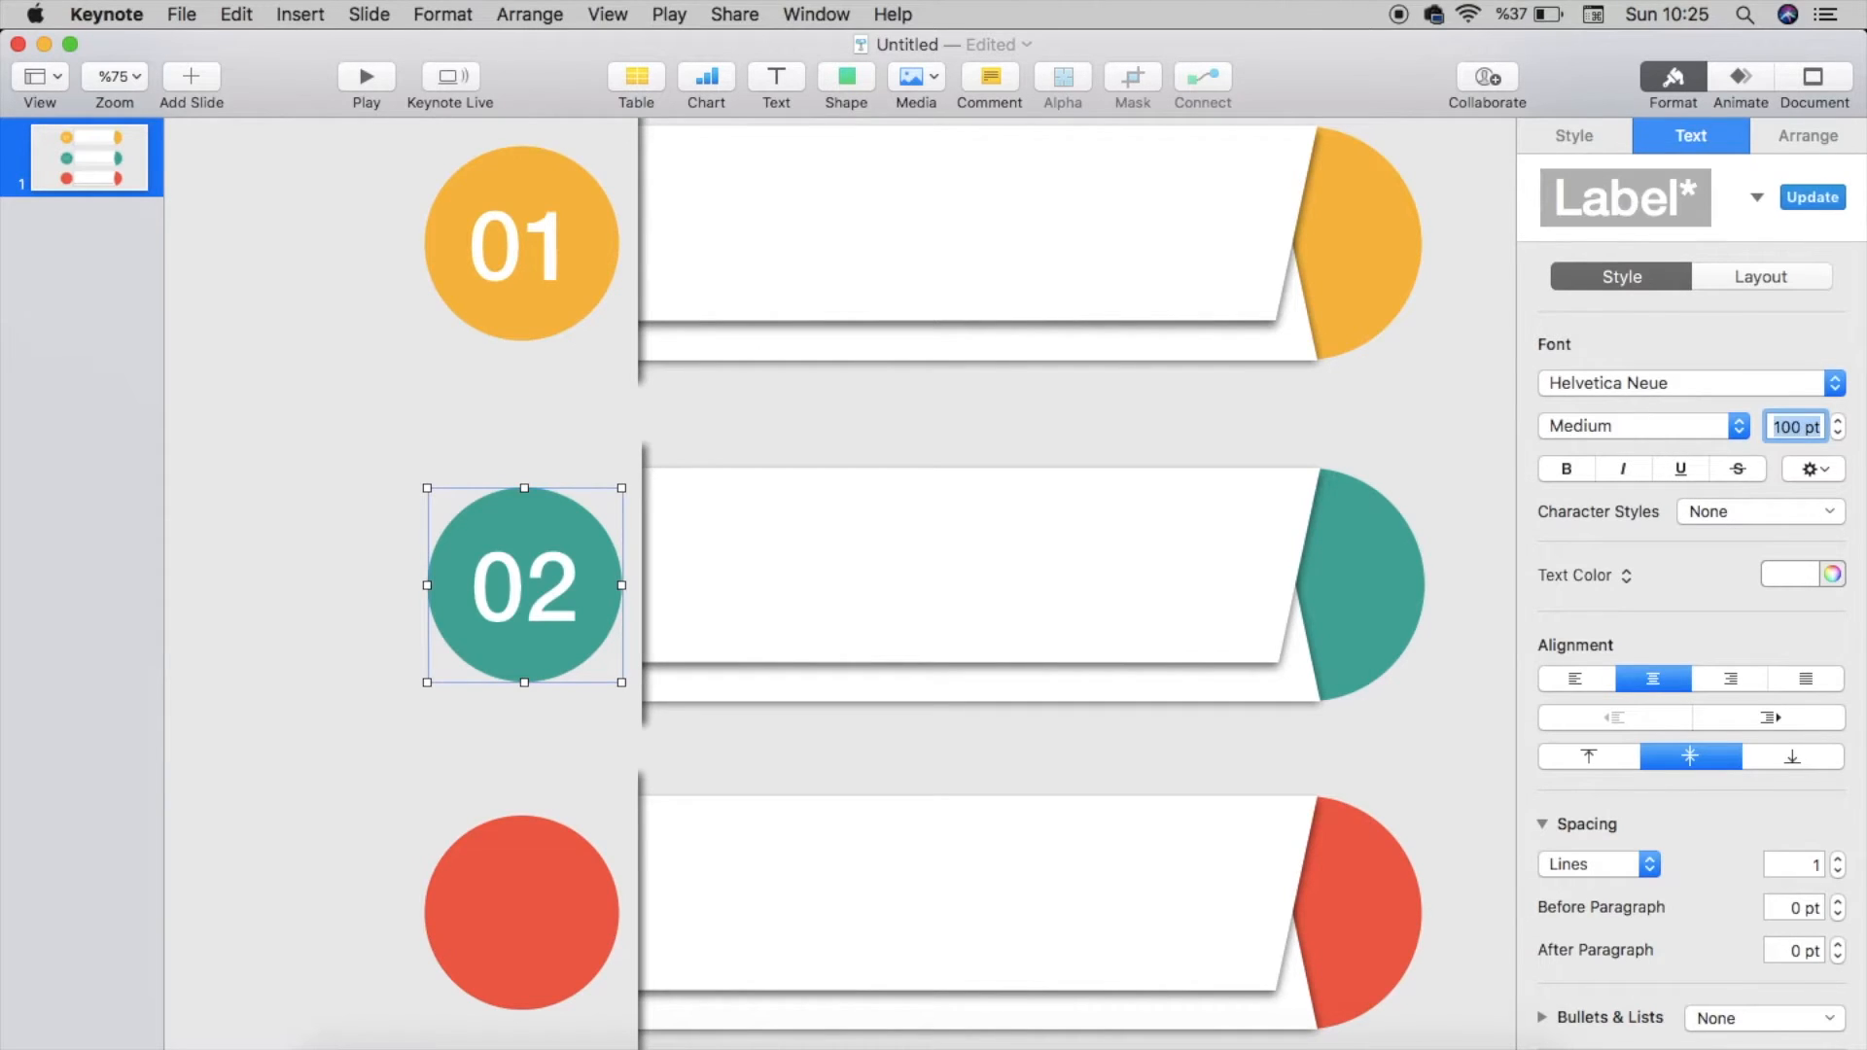
Step: Label the bottom banner's left circle 03 and set its text size to 100 pt
{"action": "left_click", "coordinate": [516, 907]}
{"action": "left_click", "coordinate": [523, 908]}
{"action": "type", "text": "03"}
{"action": "key", "text": "Escape"}
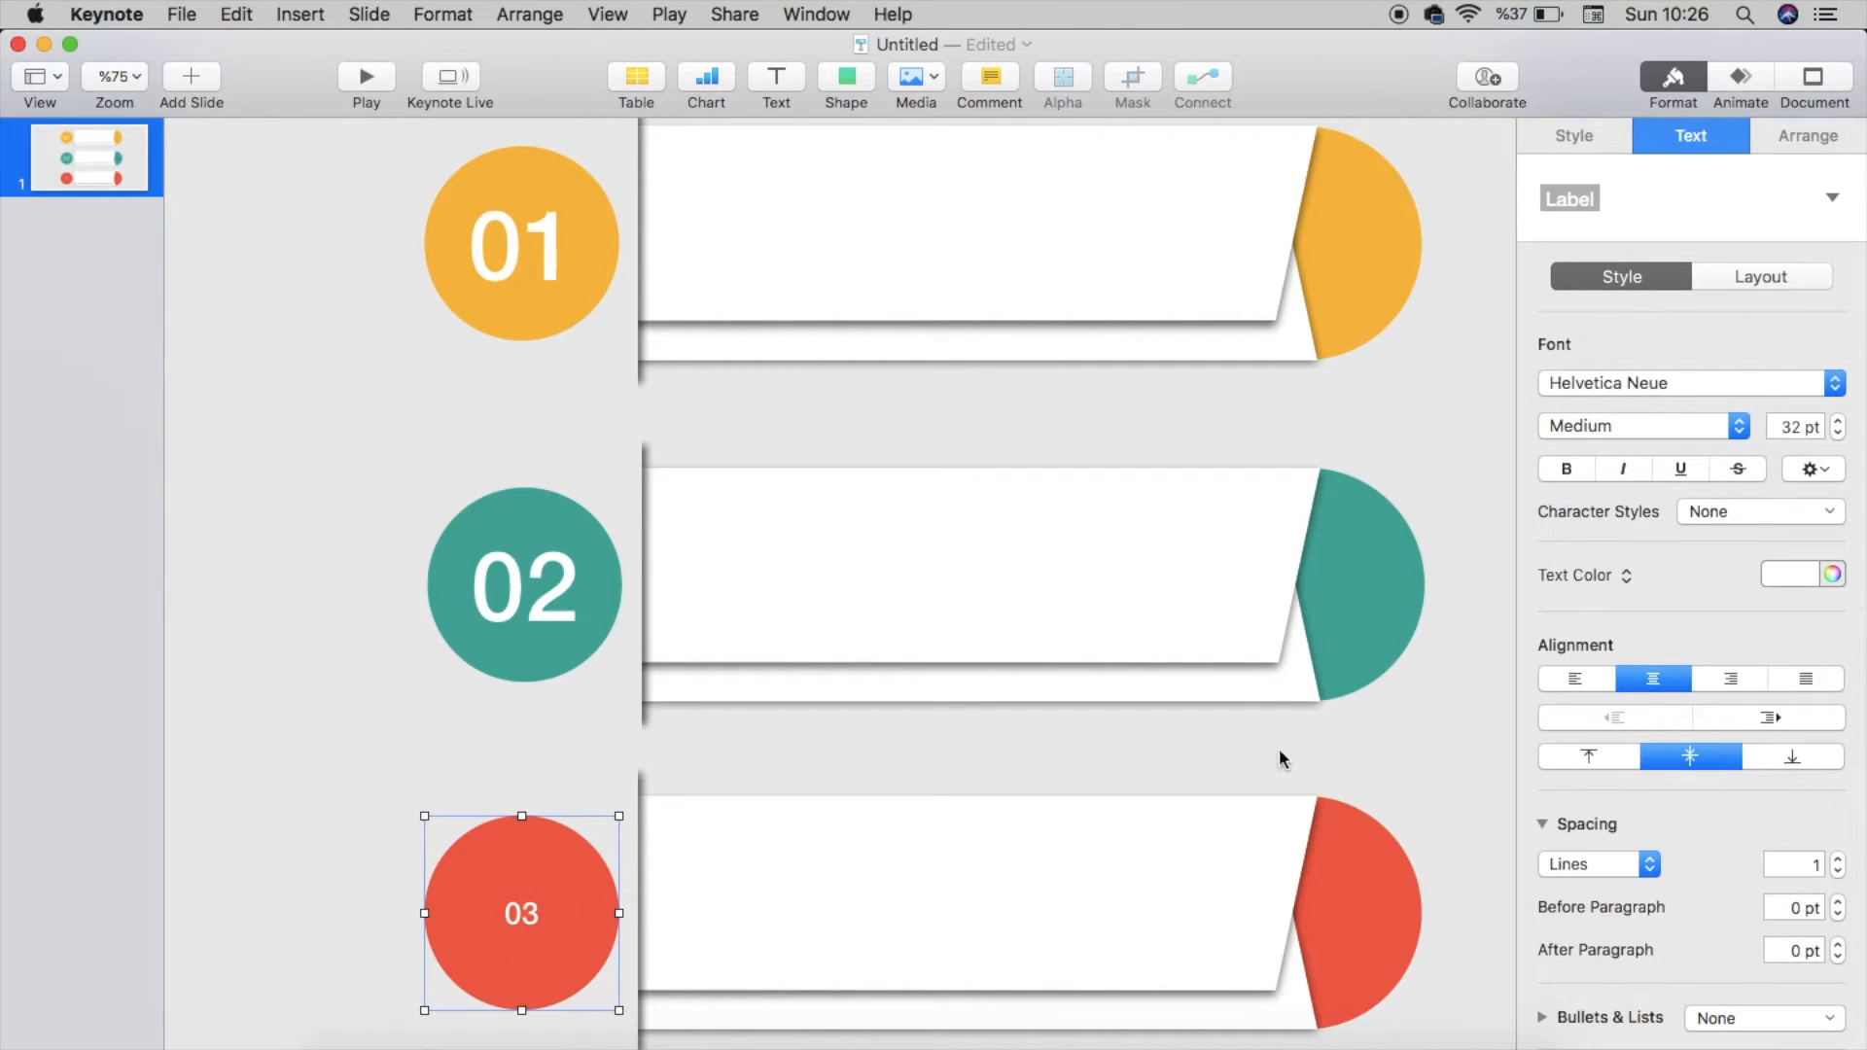
{"action": "left_click", "coordinate": [1794, 427]}
{"action": "type", "text": "100"}
{"action": "key", "text": "Return"}
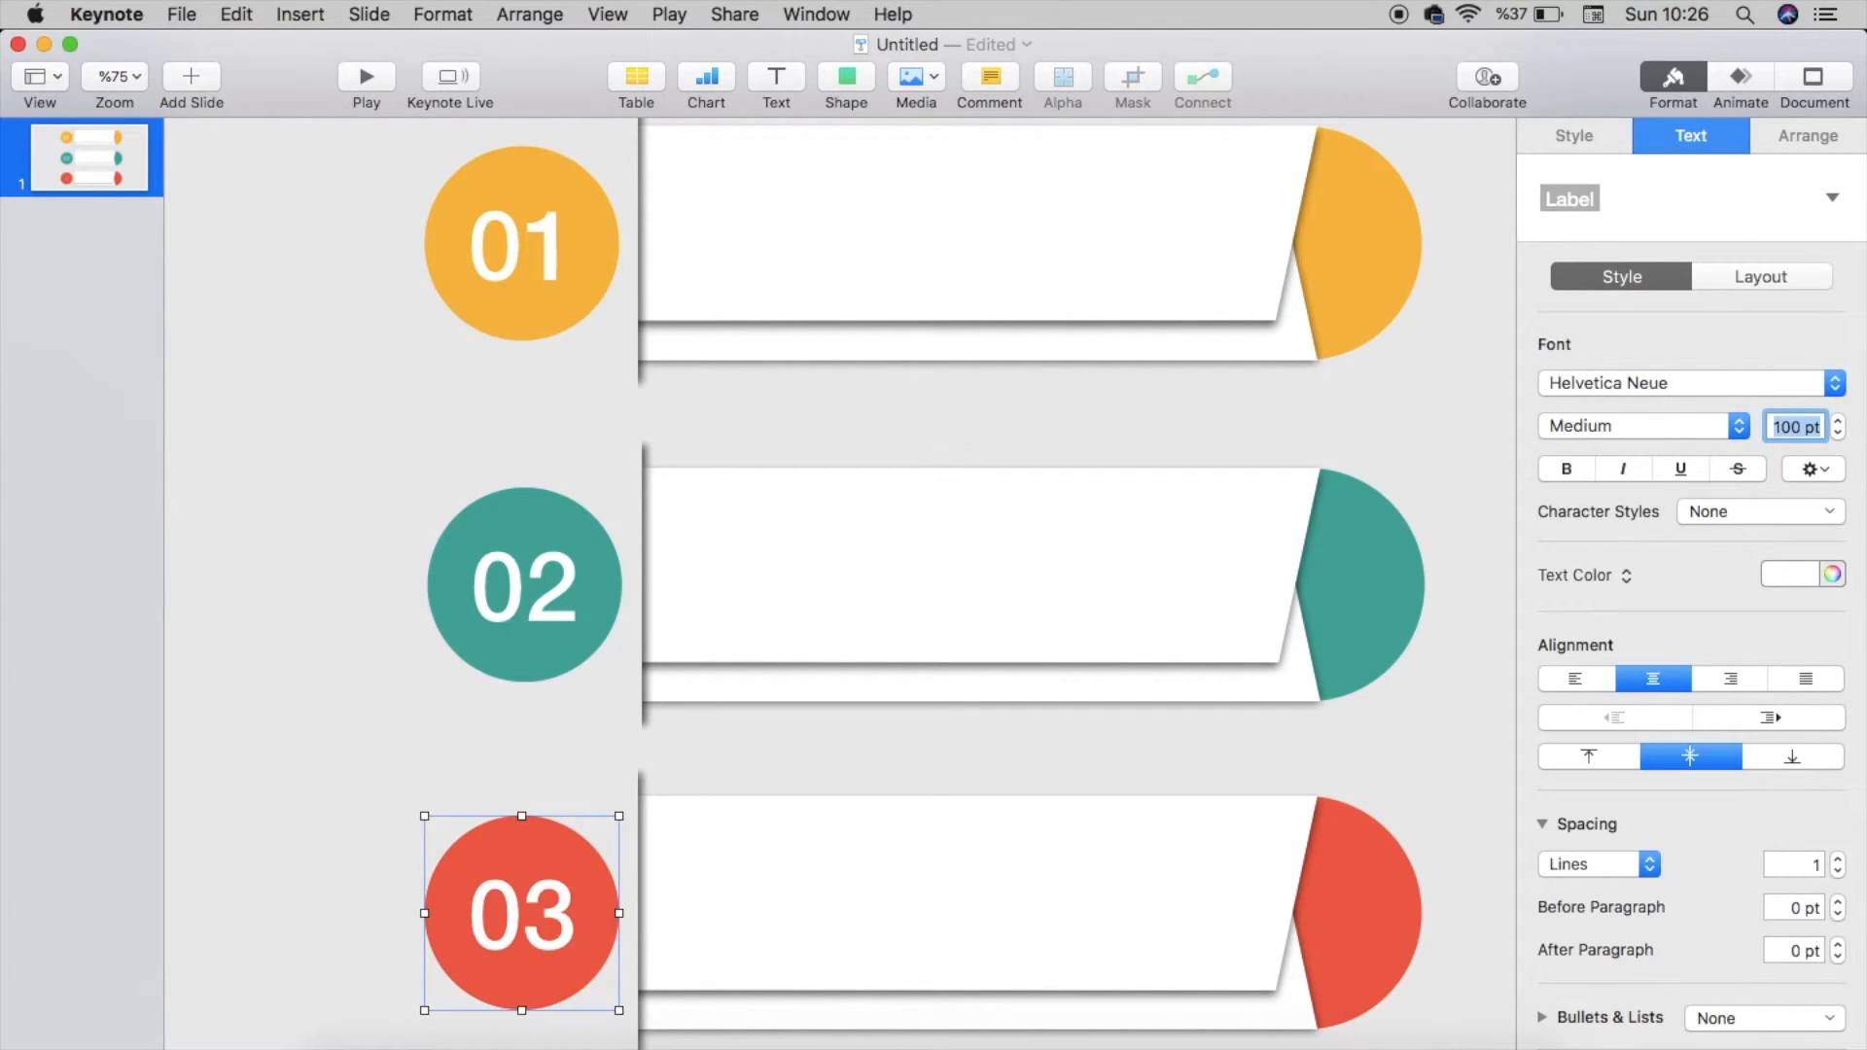
Step: Make the number labels in all three left circles bold
{"action": "left_click", "coordinate": [1566, 469]}
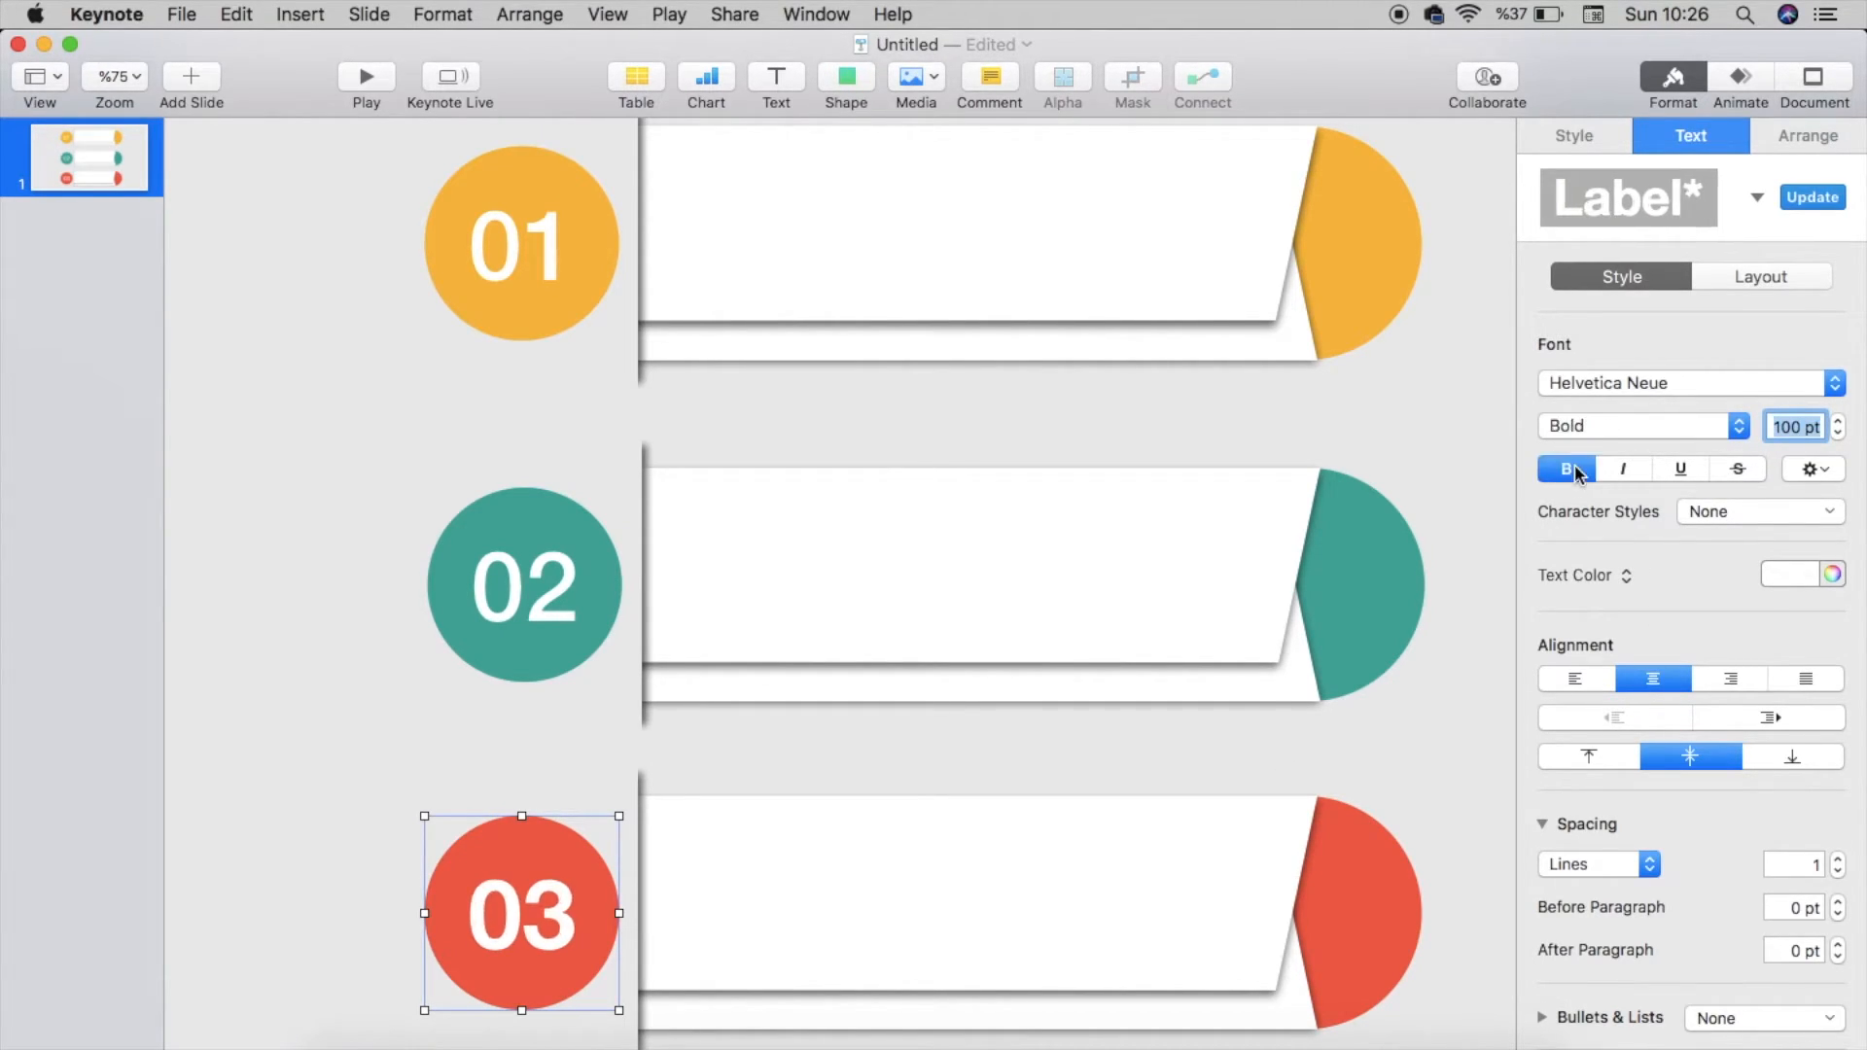
{"action": "left_click", "coordinate": [572, 589]}
{"action": "left_click", "coordinate": [1567, 471]}
{"action": "left_click", "coordinate": [549, 277]}
{"action": "left_click", "coordinate": [1566, 468]}
{"action": "key", "text": "super+shift+0"}
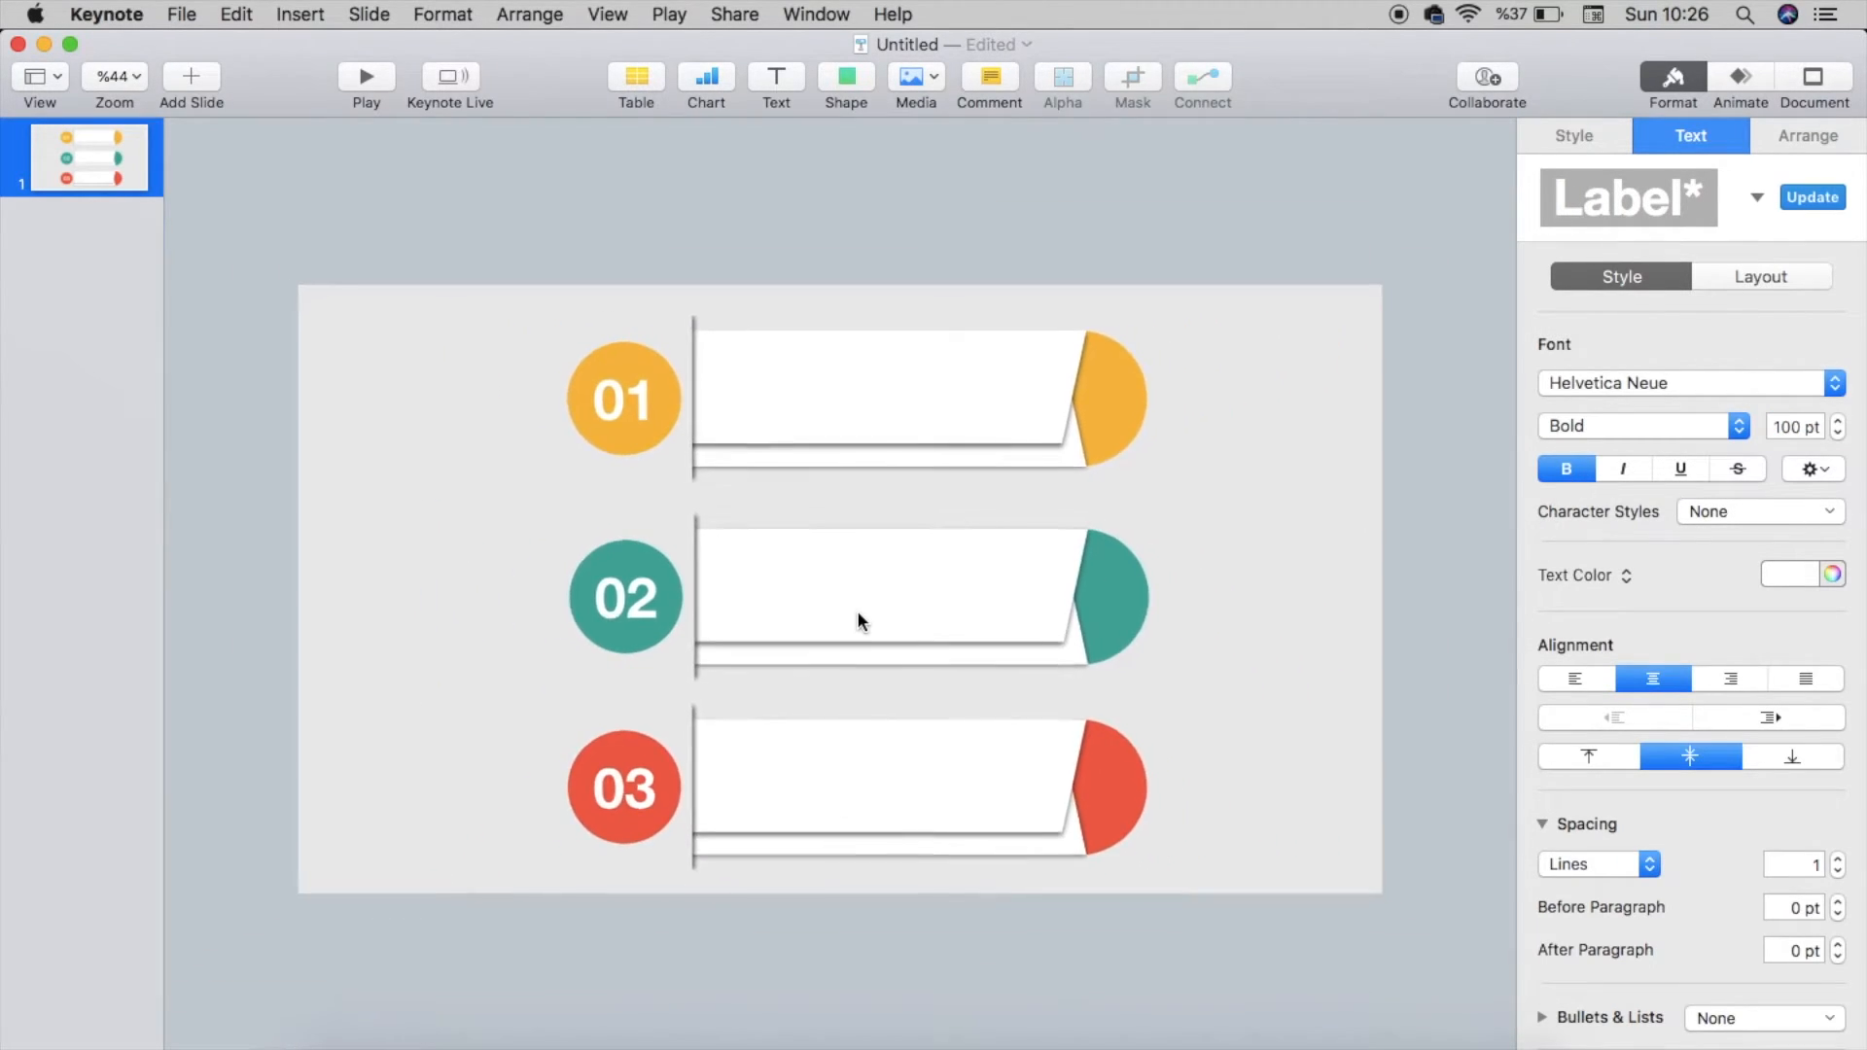
{"action": "scroll", "coordinate": [861, 622], "scroll_direction": "up", "scroll_amount": 3}
{"action": "left_click", "coordinate": [880, 358]}
{"action": "scroll", "coordinate": [883, 360], "scroll_direction": "down", "scroll_amount": 4}
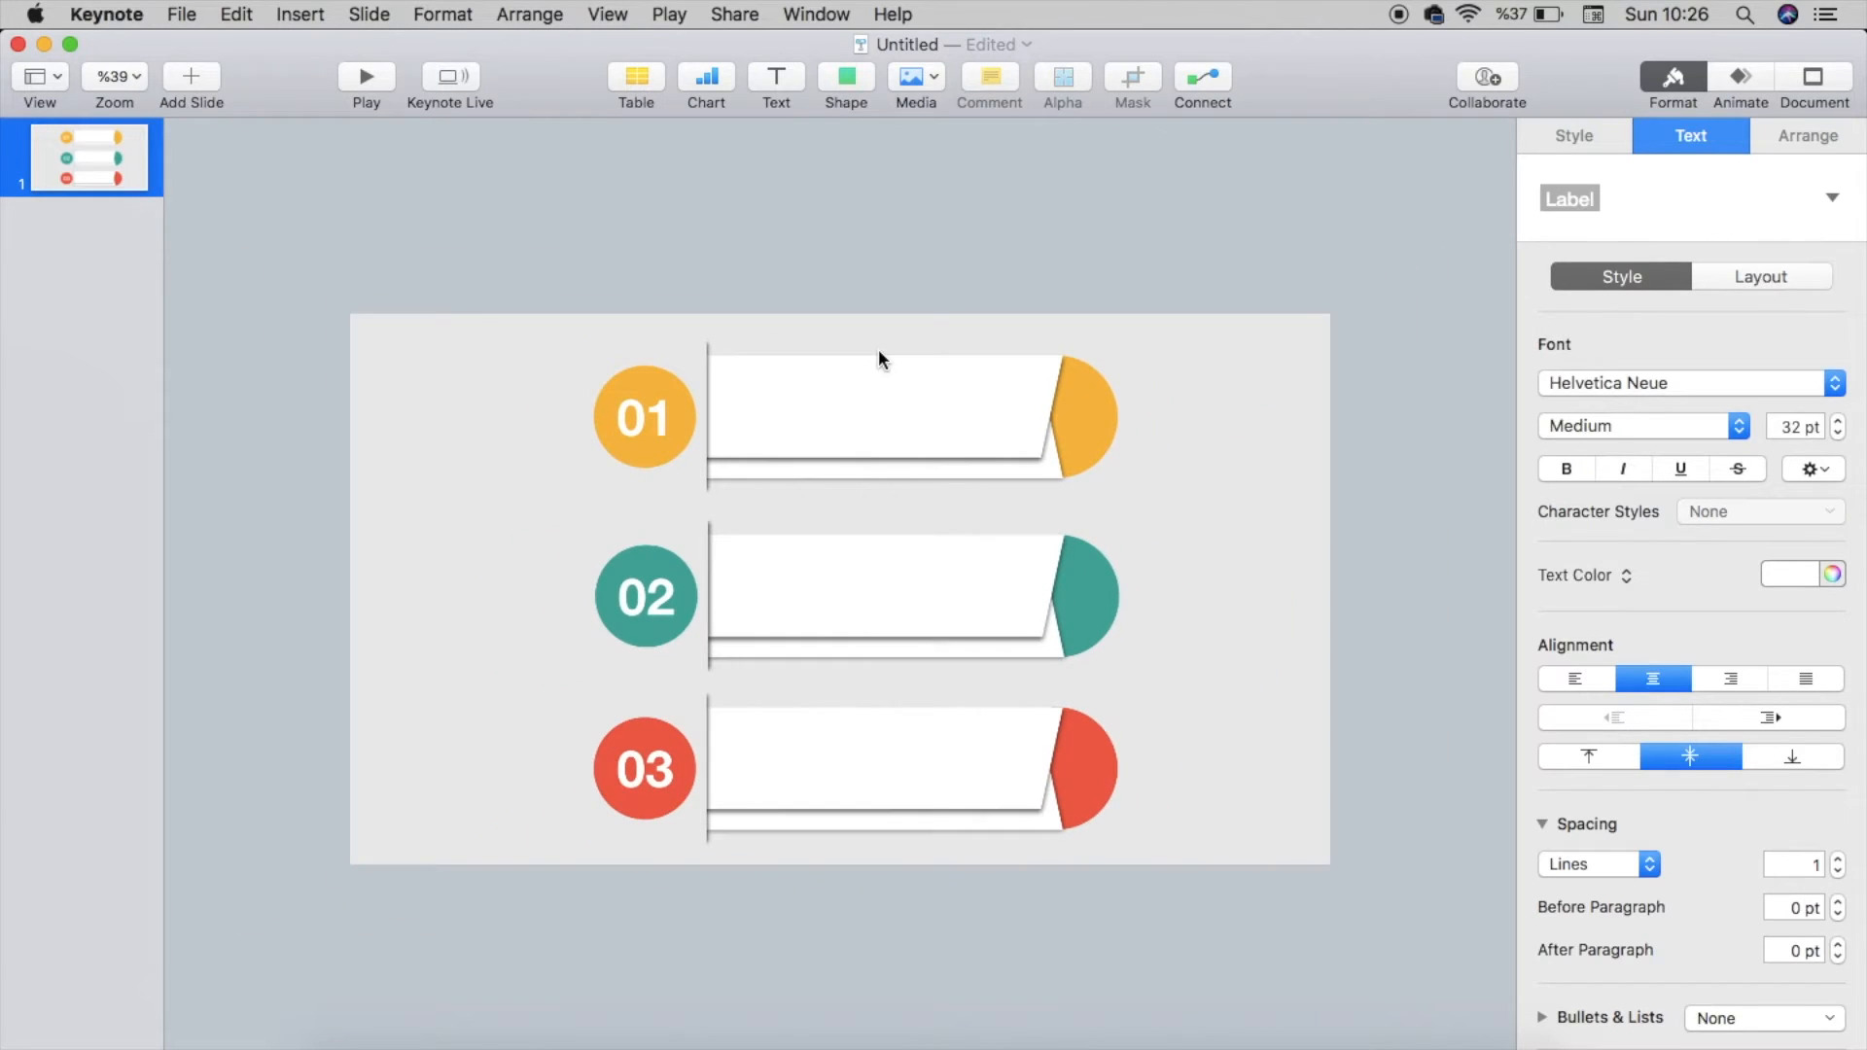
Step: Move the lorem ipsum text block from above the slide onto the top banner's right end, at about x 1158 pt, y 46 pt
{"action": "scroll", "coordinate": [884, 243], "scroll_direction": "down", "scroll_amount": 5}
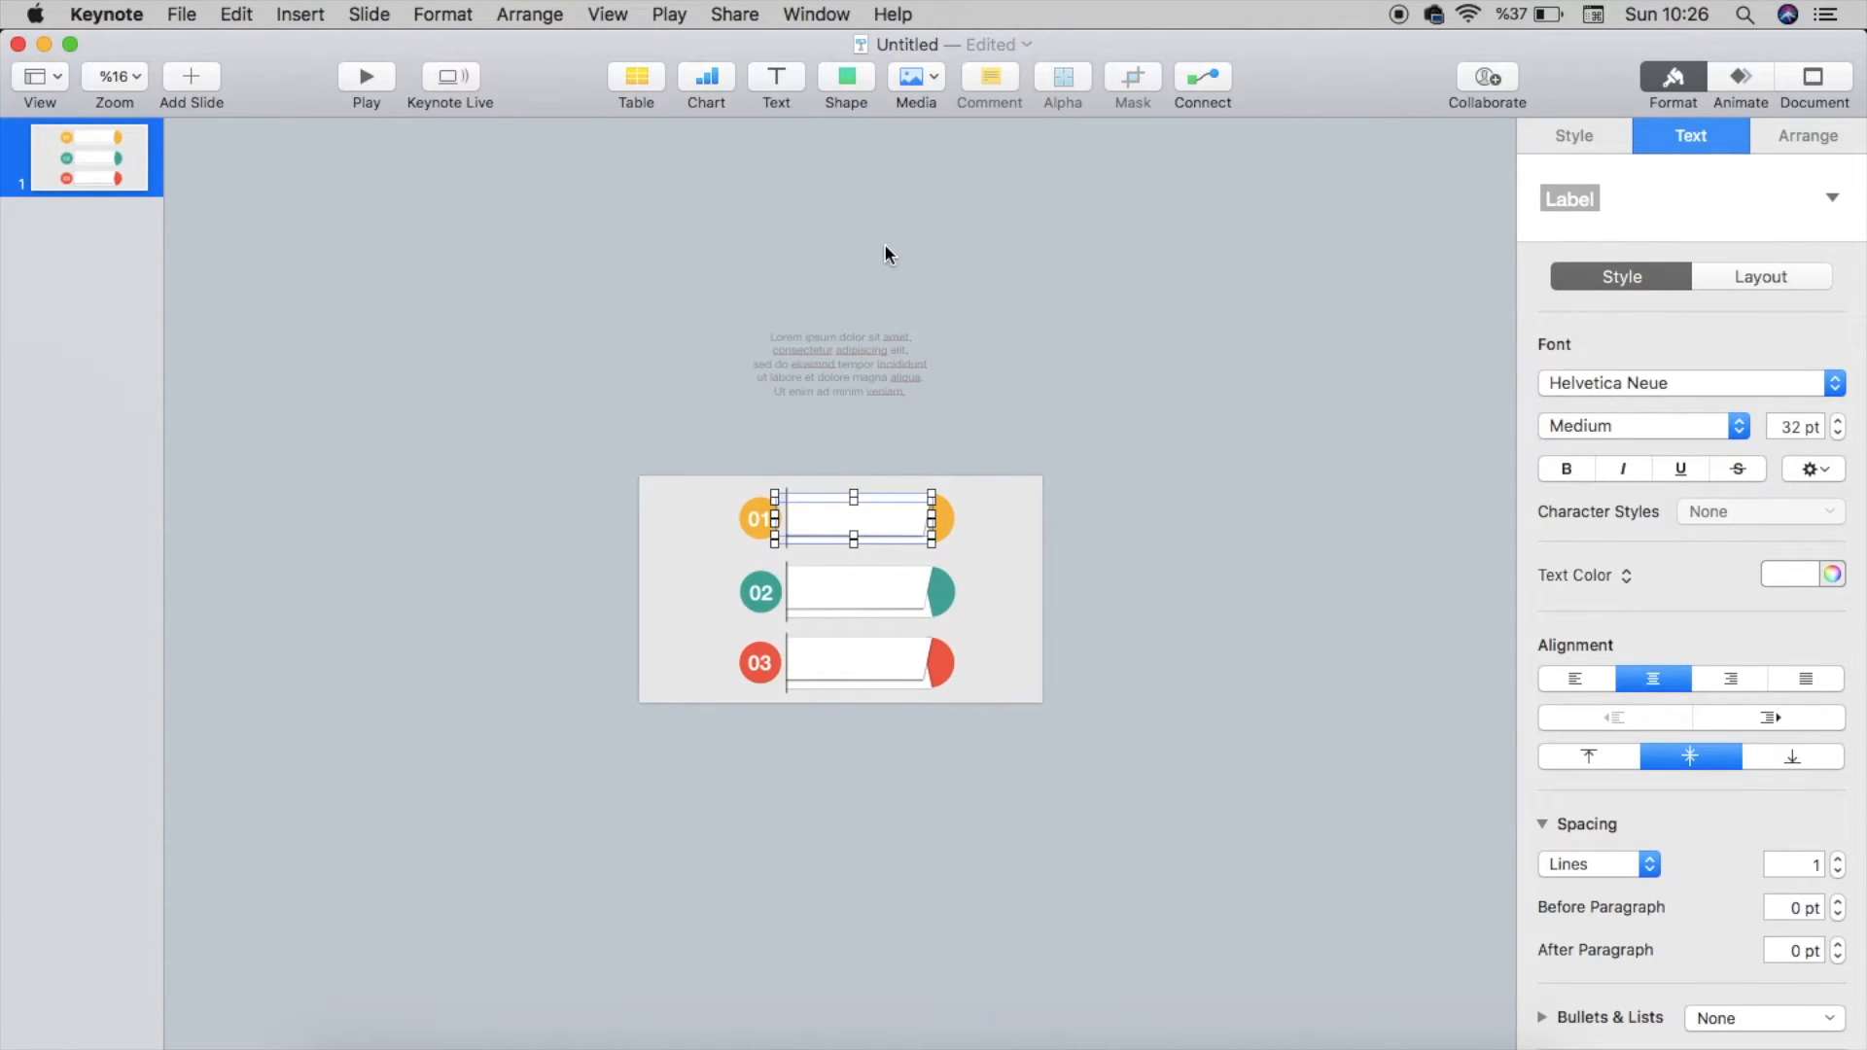
{"action": "left_click", "coordinate": [850, 366]}
{"action": "scroll", "coordinate": [854, 374], "scroll_direction": "up", "scroll_amount": 5}
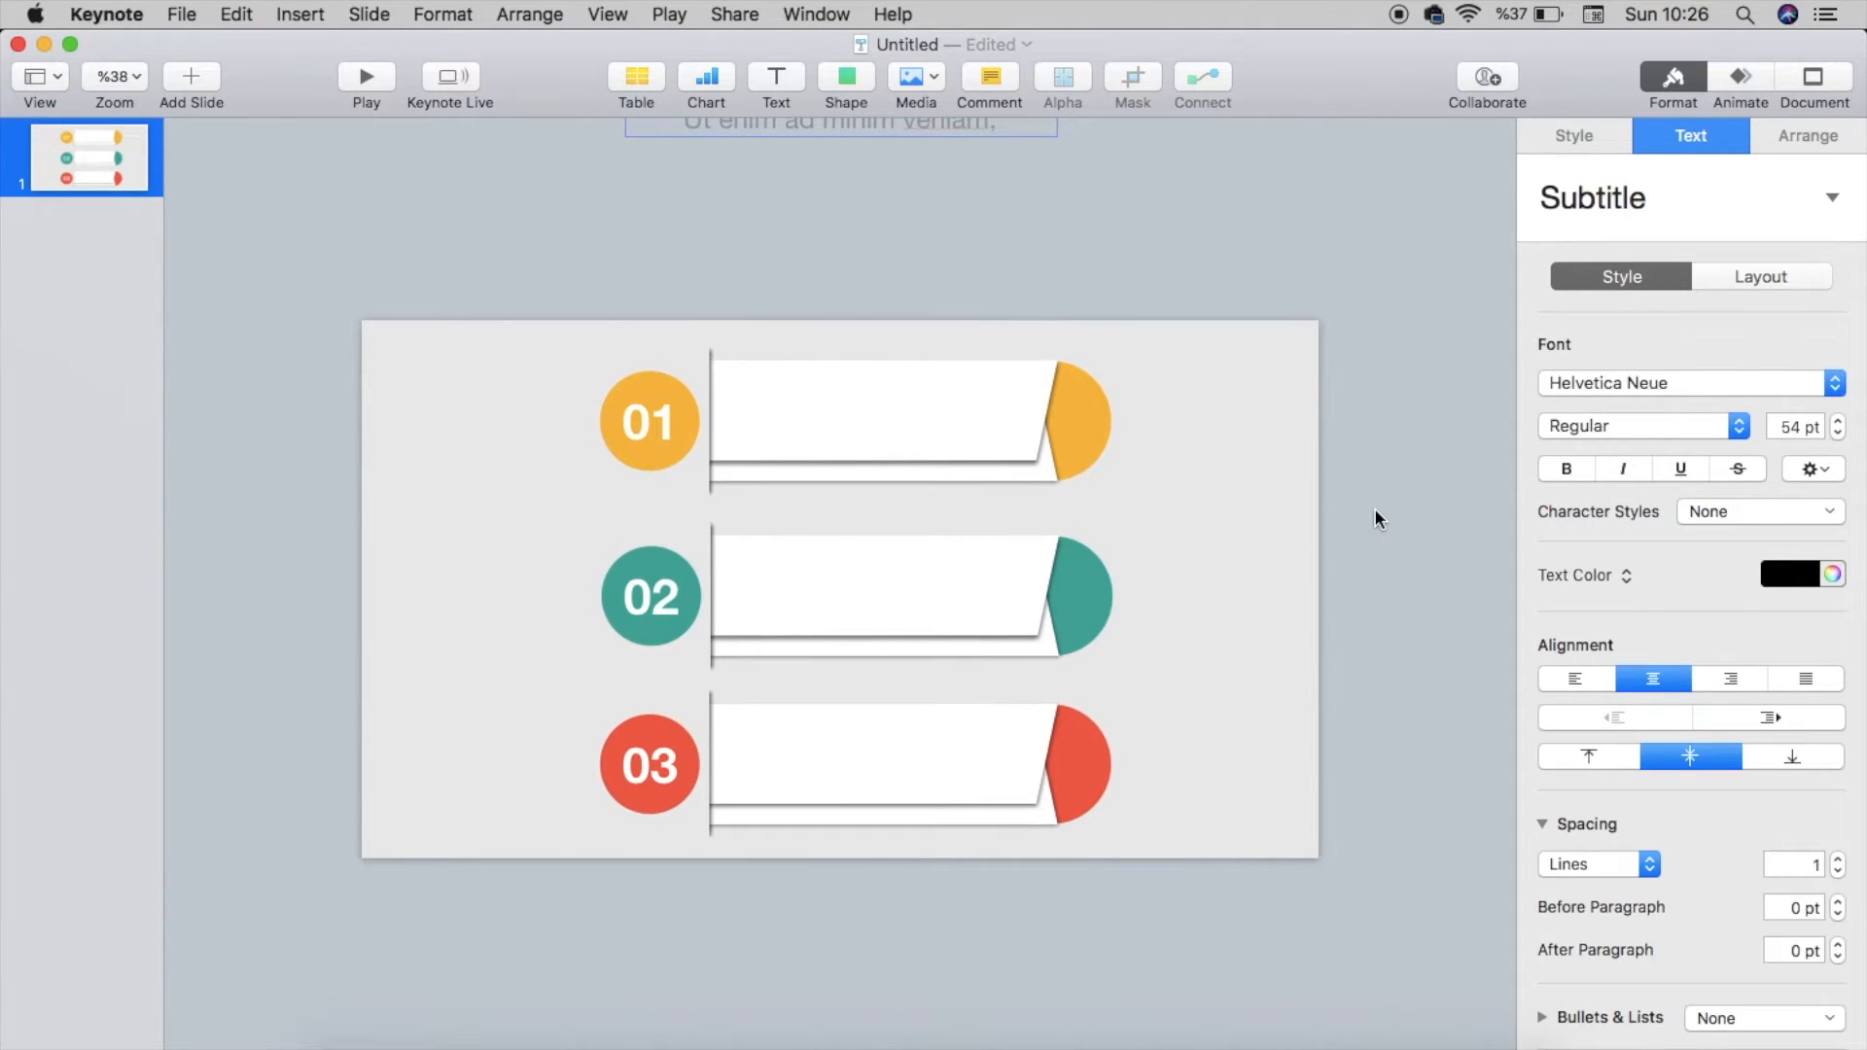
{"action": "scroll", "coordinate": [1374, 507], "scroll_direction": "down", "scroll_amount": 3}
{"action": "left_click_drag", "start_coordinate": [875, 283], "coordinate": [1053, 484]}
{"action": "scroll", "coordinate": [1053, 483], "scroll_direction": "up", "scroll_amount": 1}
{"action": "scroll", "coordinate": [1052, 475], "scroll_direction": "up", "scroll_amount": 4}
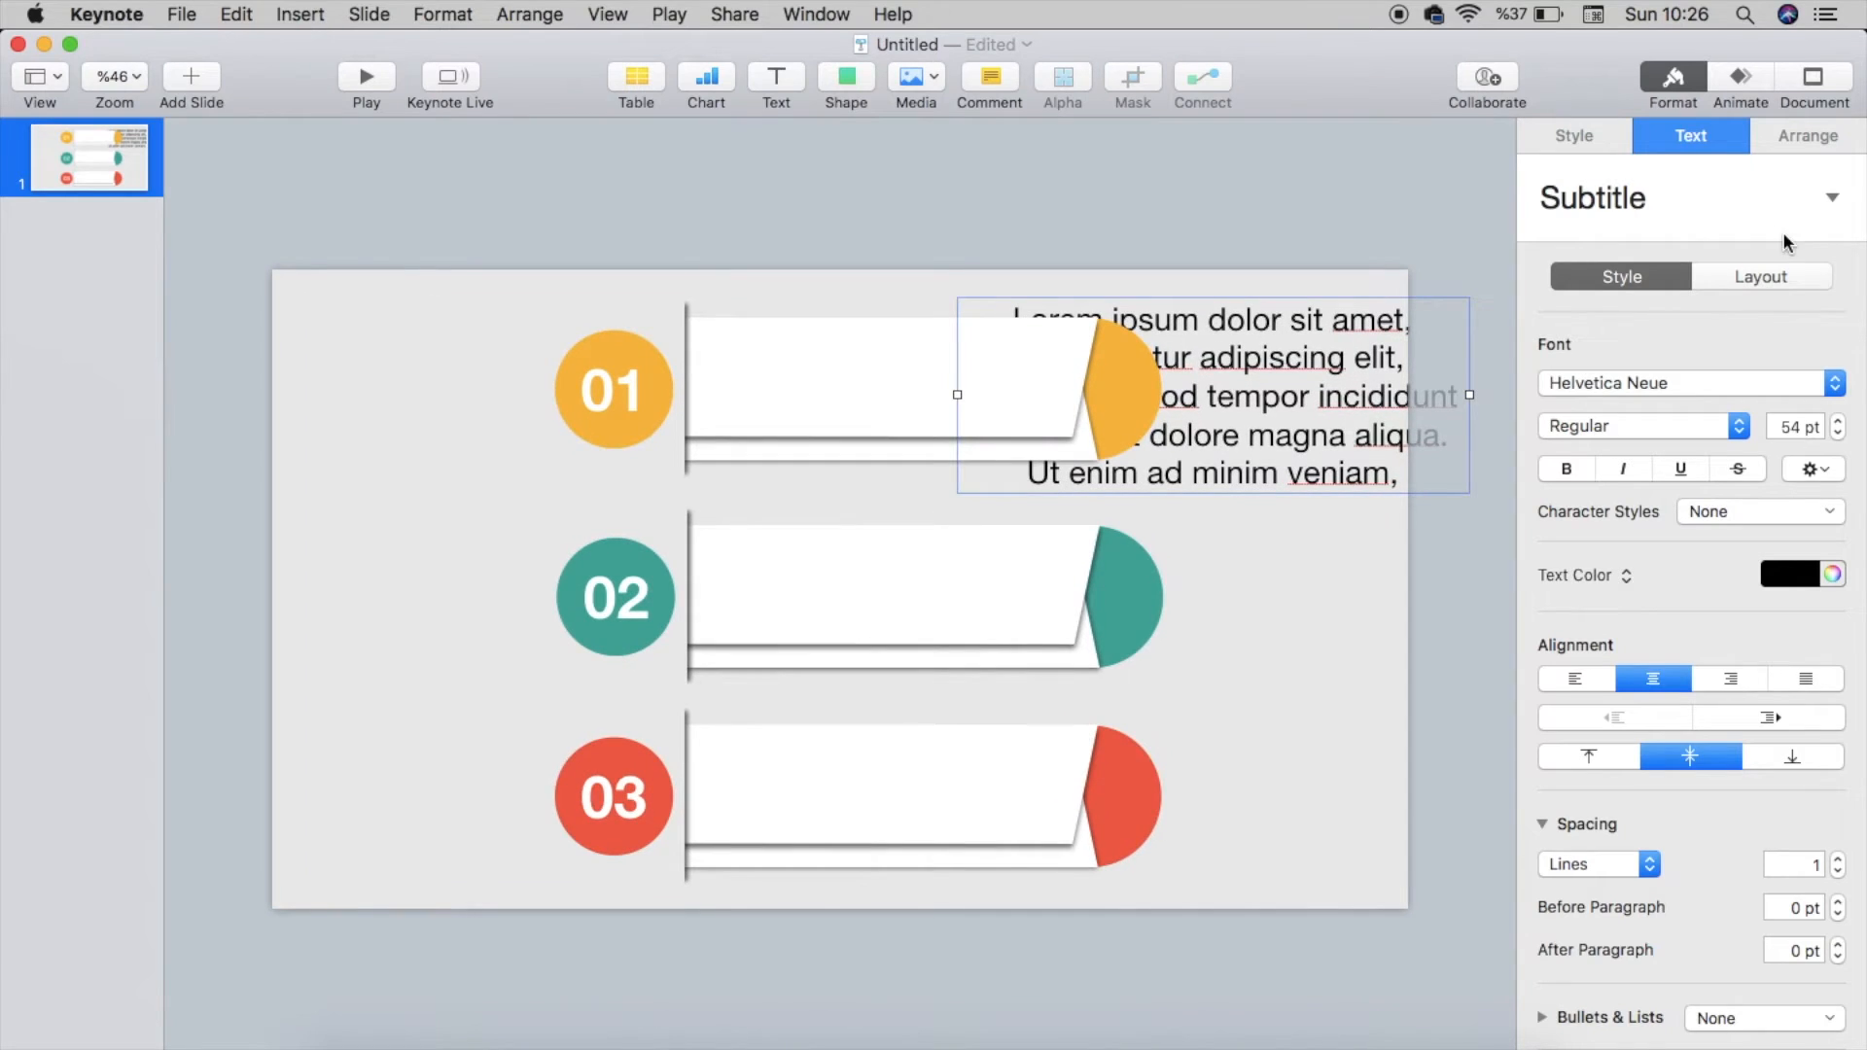
Step: Bring the lorem ipsum text block to the front and set its text size to 30 pt
{"action": "left_click", "coordinate": [1832, 142]}
{"action": "left_click", "coordinate": [1645, 198]}
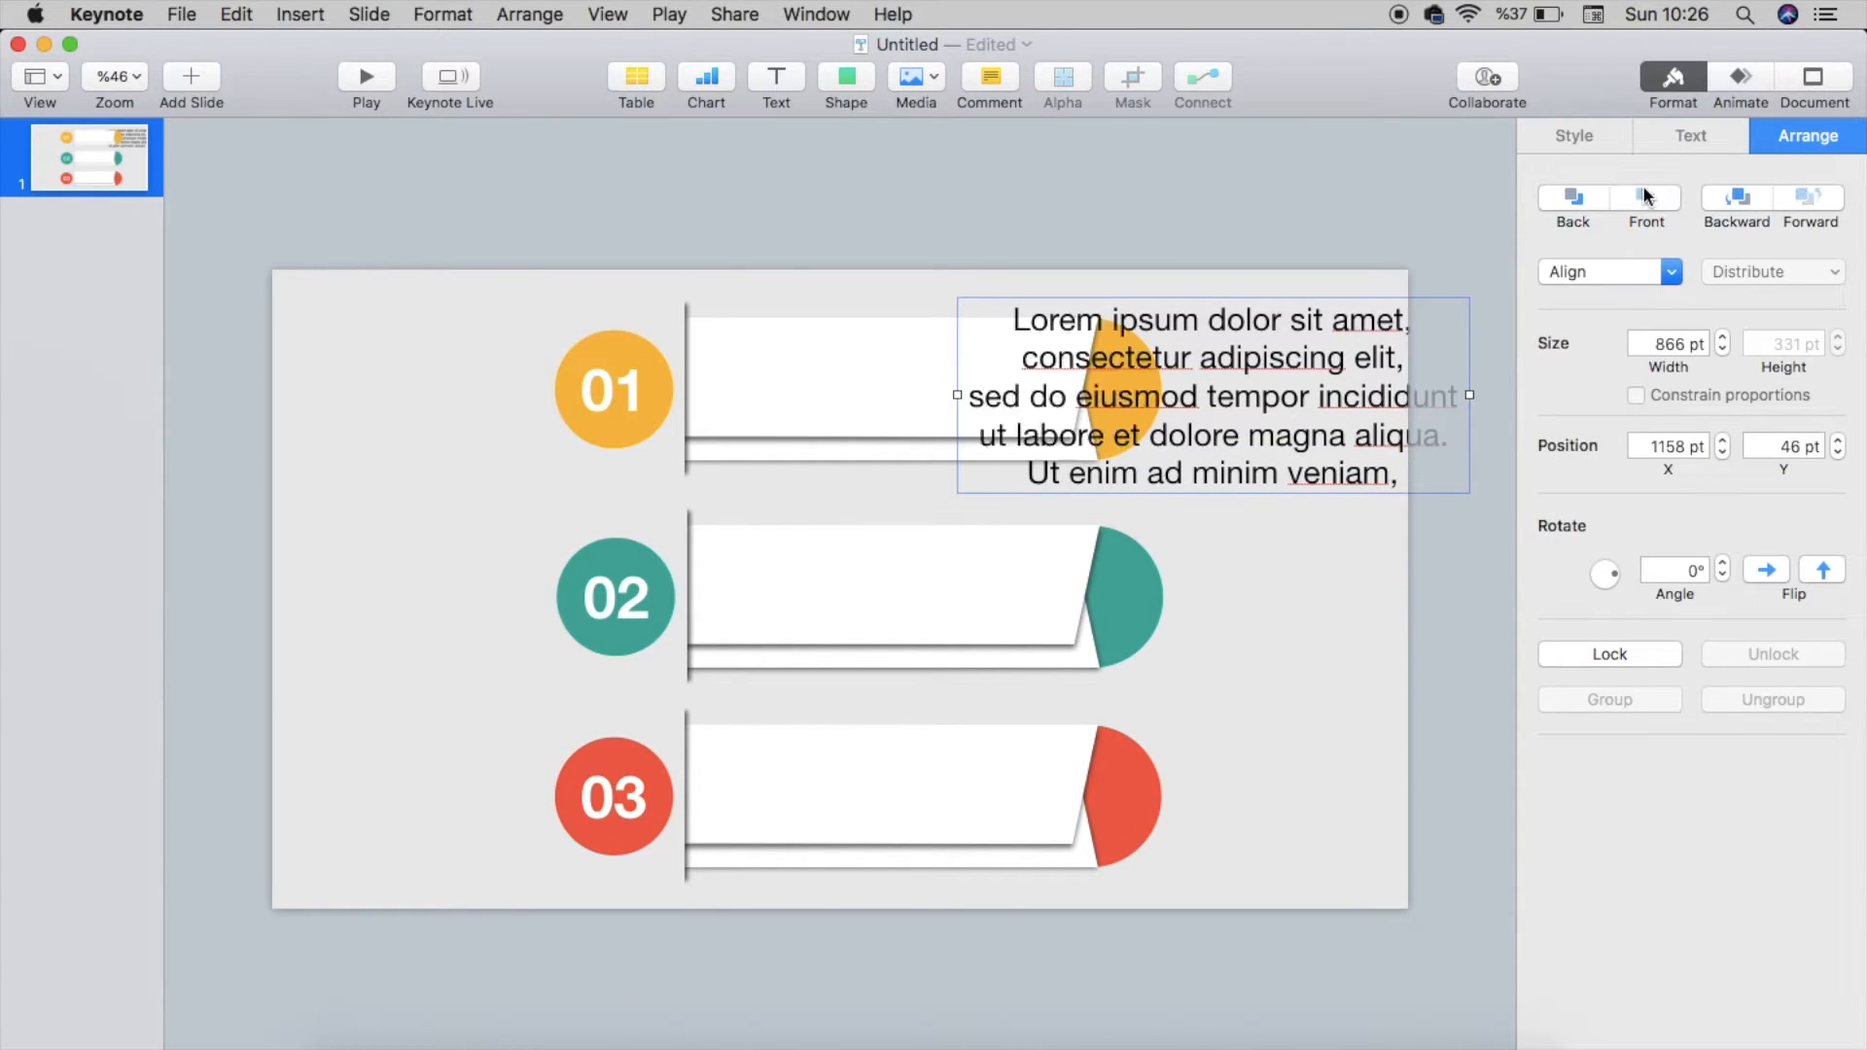
{"action": "left_click", "coordinate": [1691, 136]}
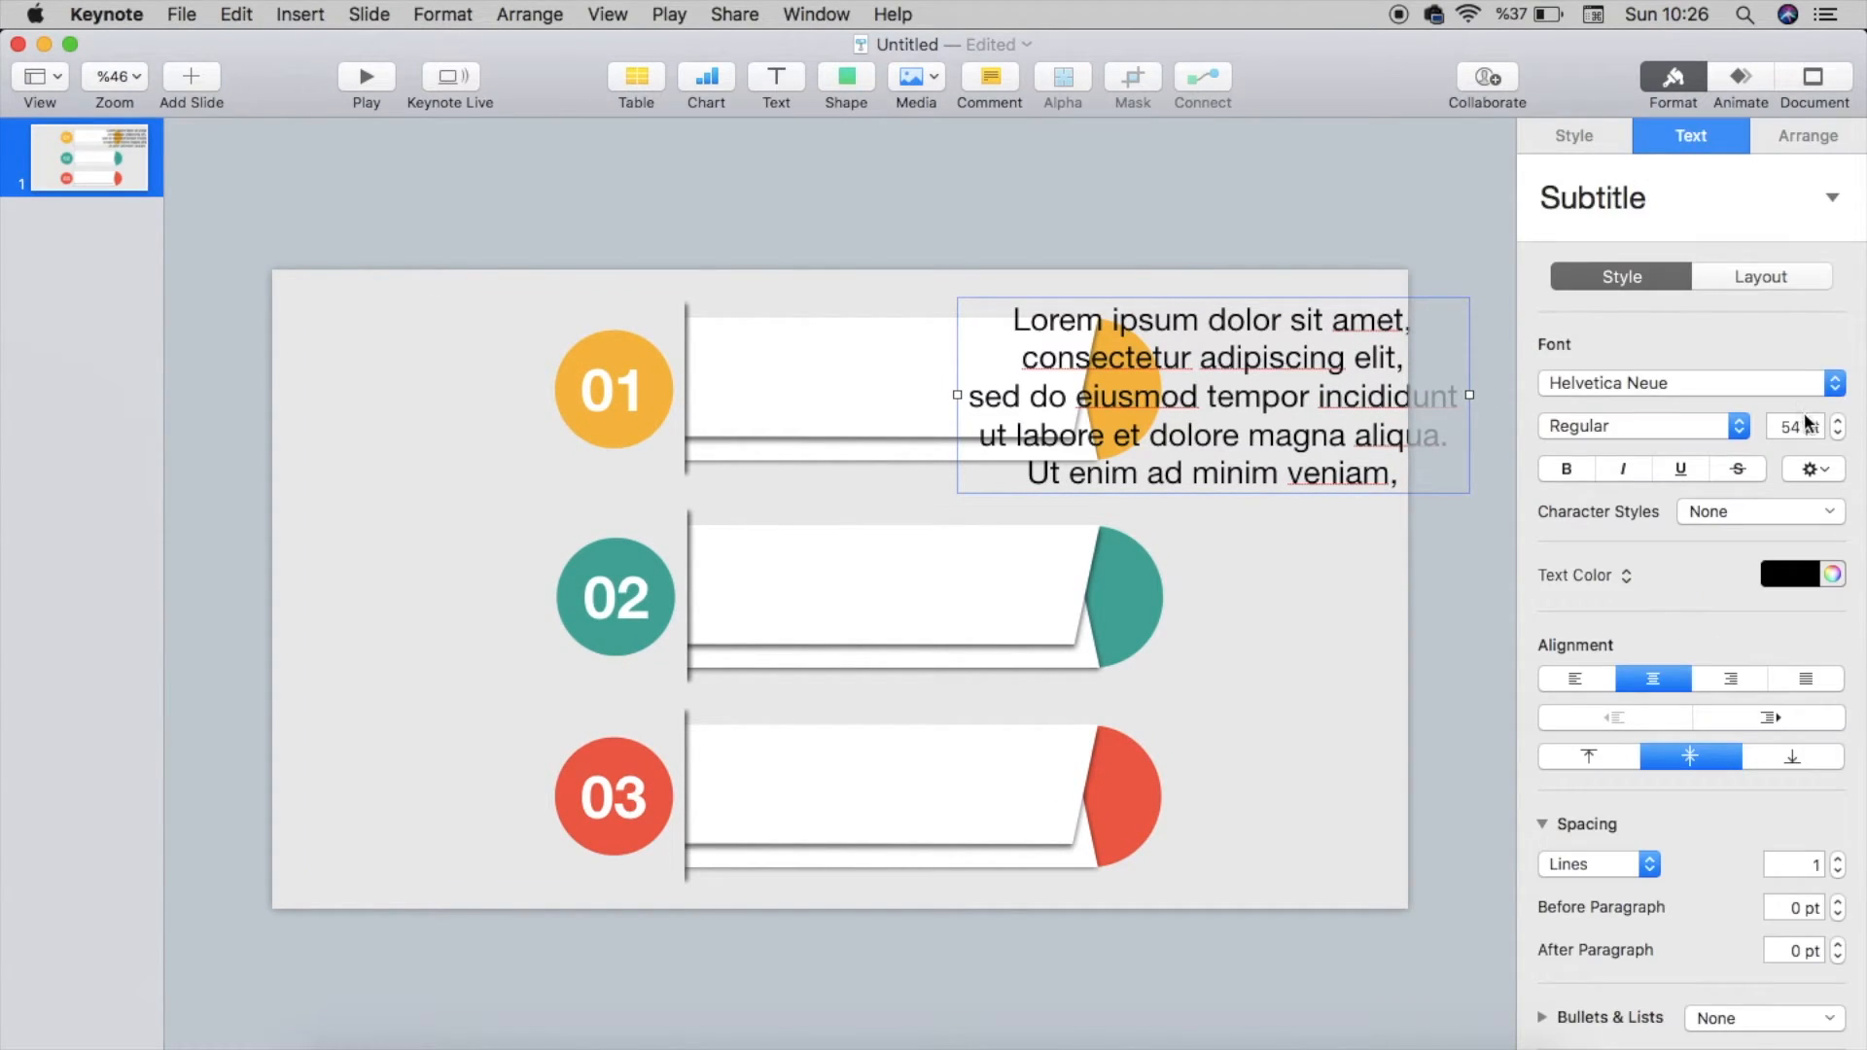
{"action": "left_click_drag", "start_coordinate": [1838, 436], "coordinate": [1839, 436]}
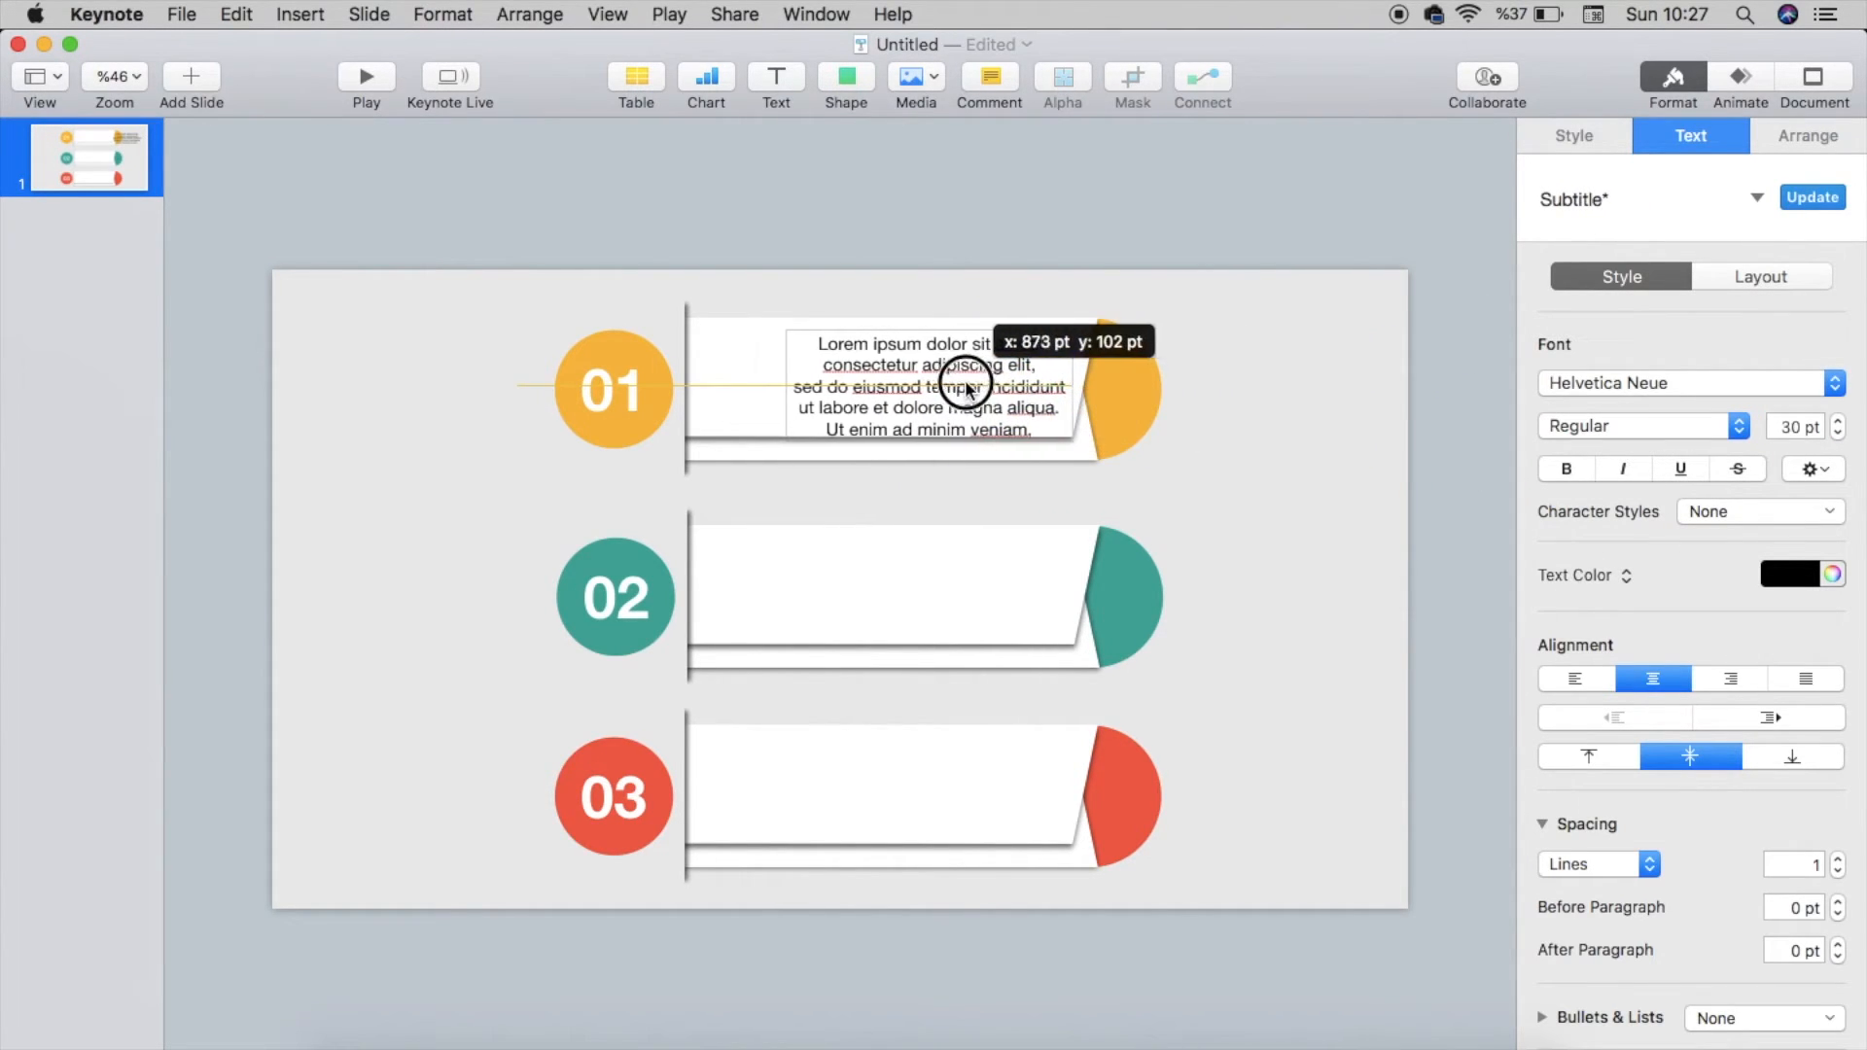